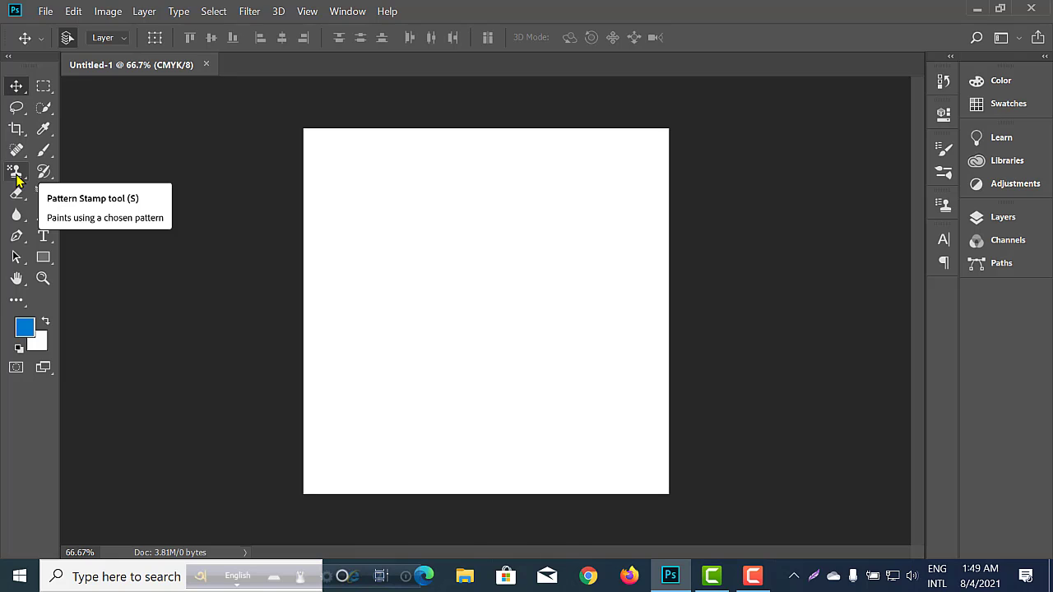
# Switch from the Pattern Stamp tool to the Clone Stamp tool.
pyautogui.moveTo(17, 177); pyautogui.dragTo(93, 179)
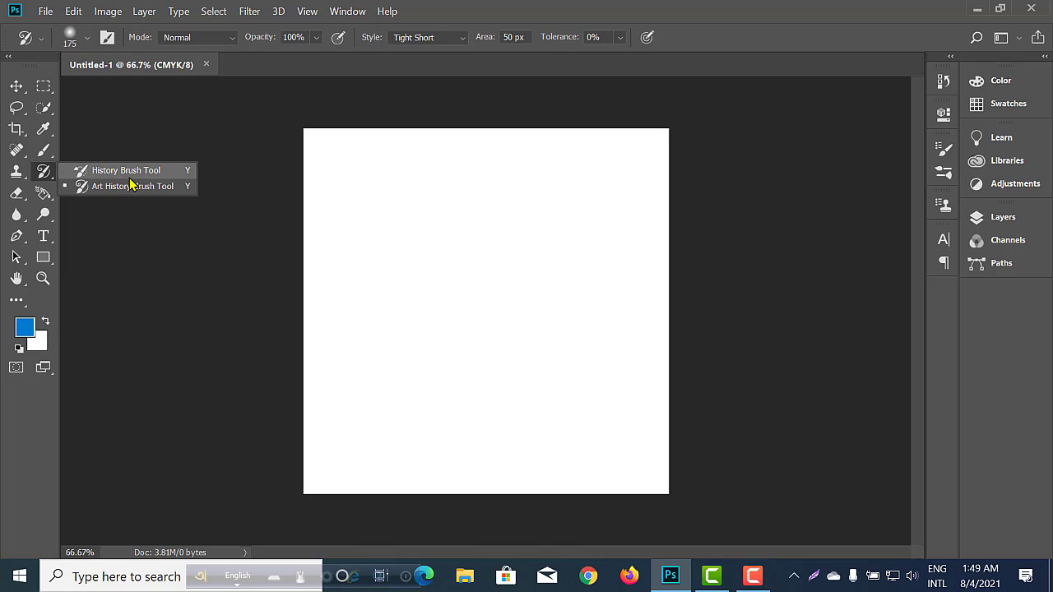
pyautogui.moveTo(17, 173); pyautogui.dragTo(70, 175)
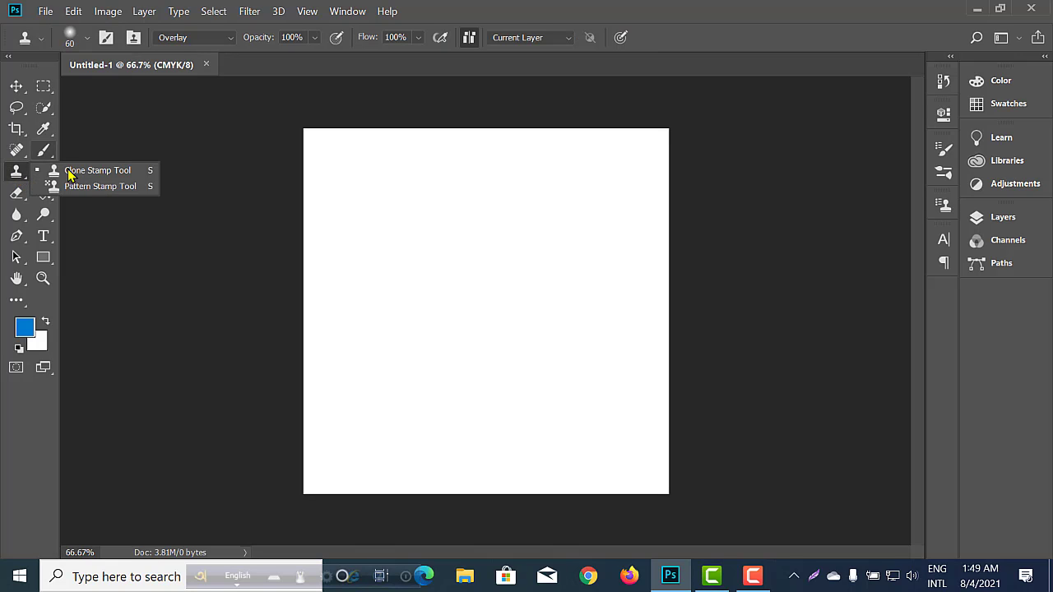
pyautogui.click(4, 175)
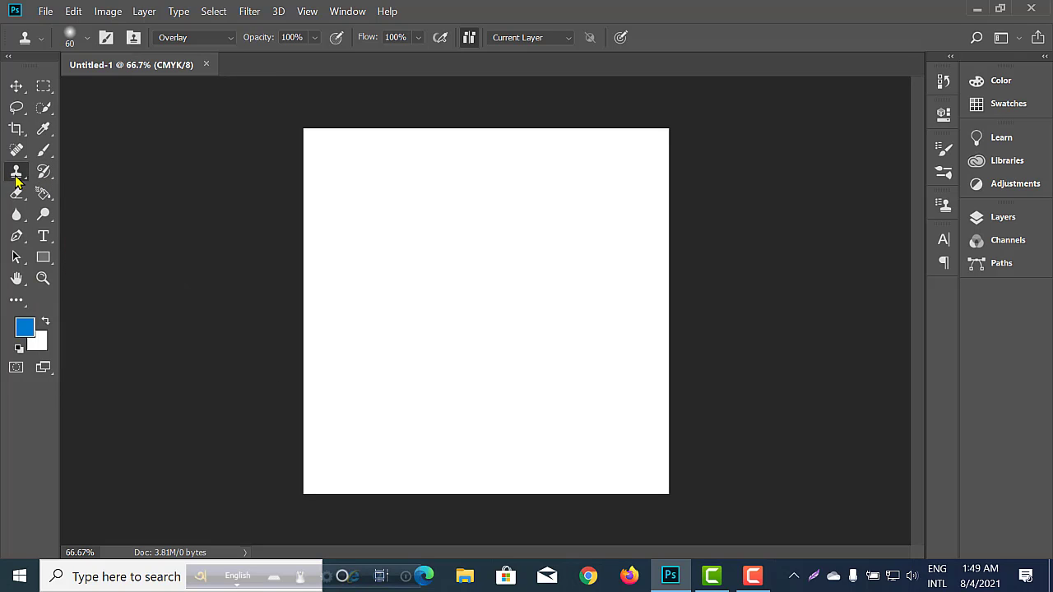
pyautogui.click(16, 181)
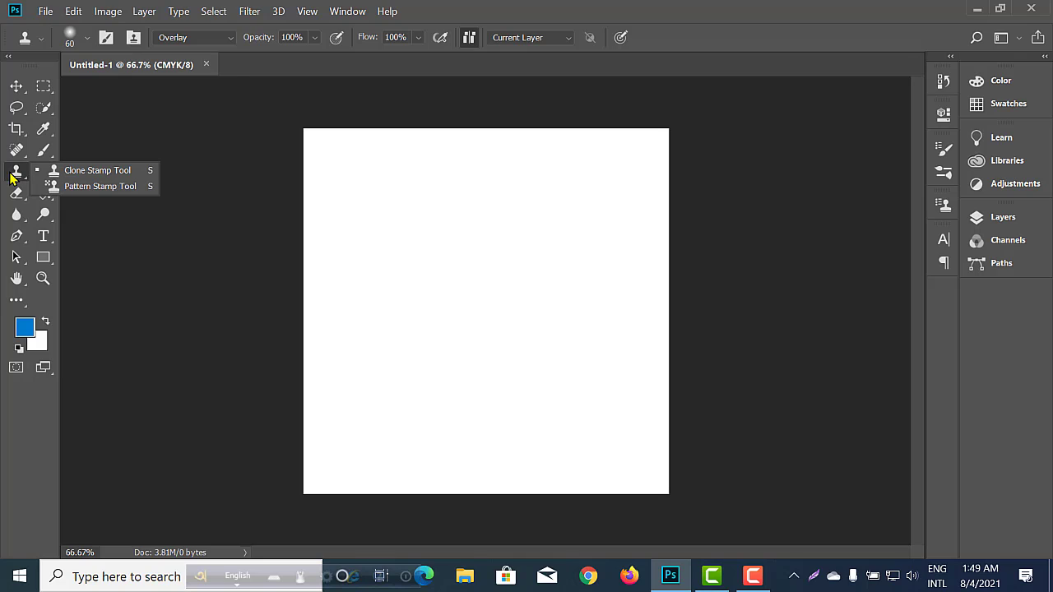
pyautogui.click(106, 178)
pyautogui.rightClick(17, 171)
pyautogui.click(19, 176)
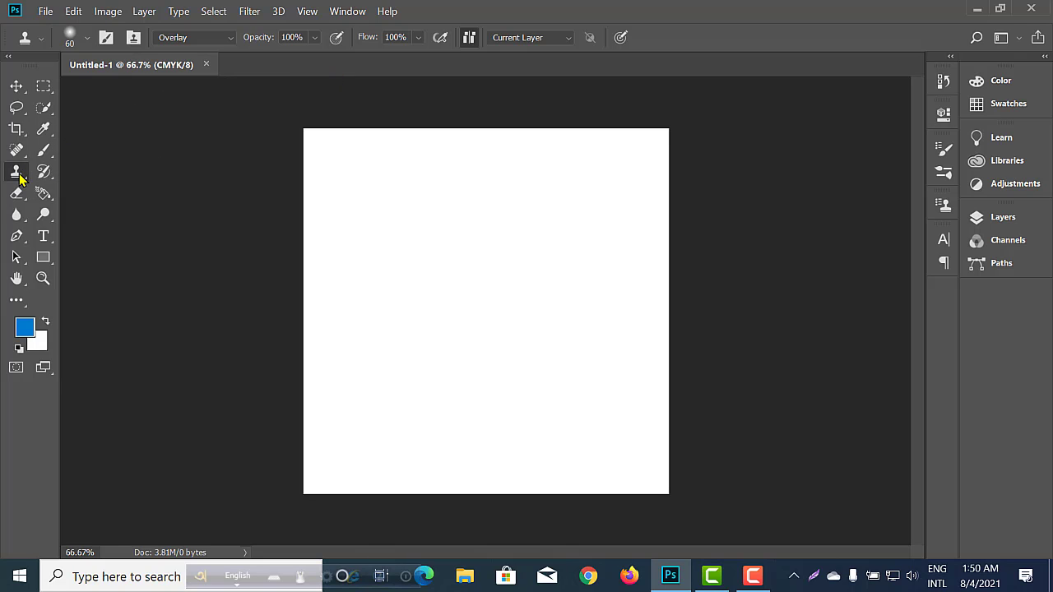
pyautogui.rightClick(19, 176)
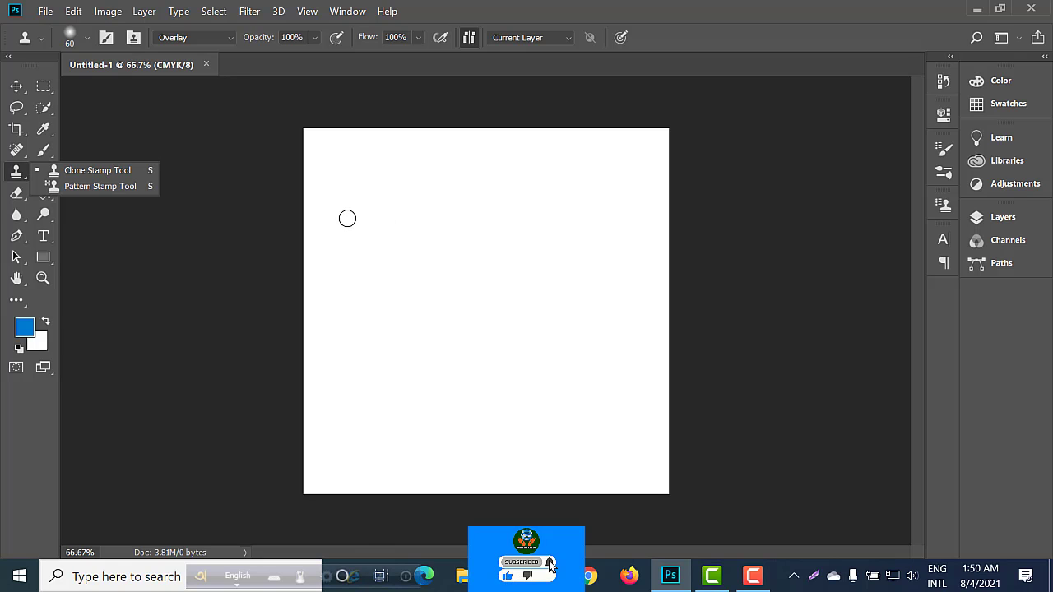
# Open the flower image "images (3) 23rtyu" from the Downloads folder.
pyautogui.click(43, 12)
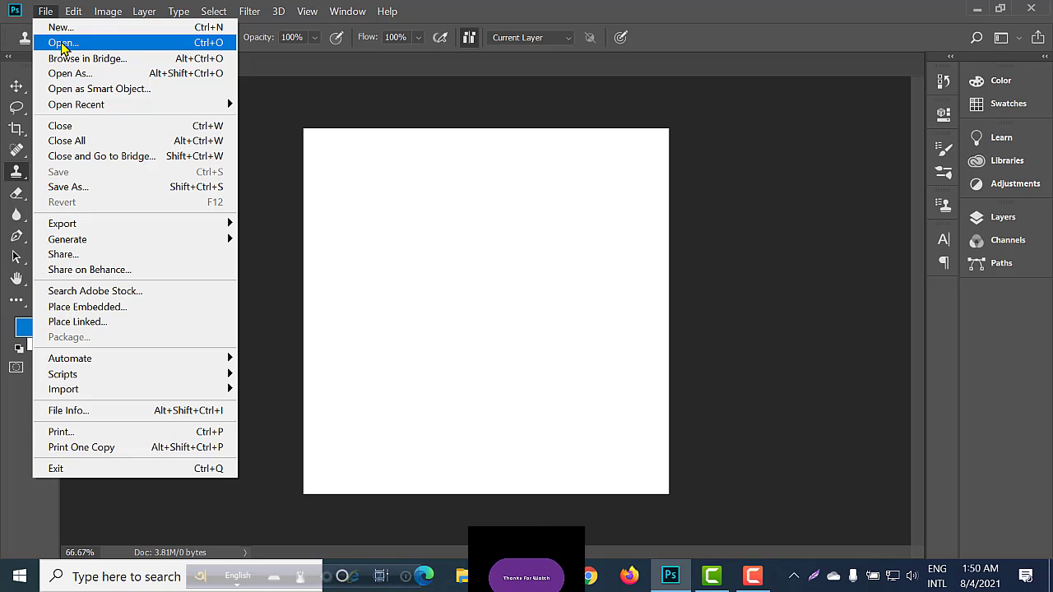
pyautogui.click(61, 43)
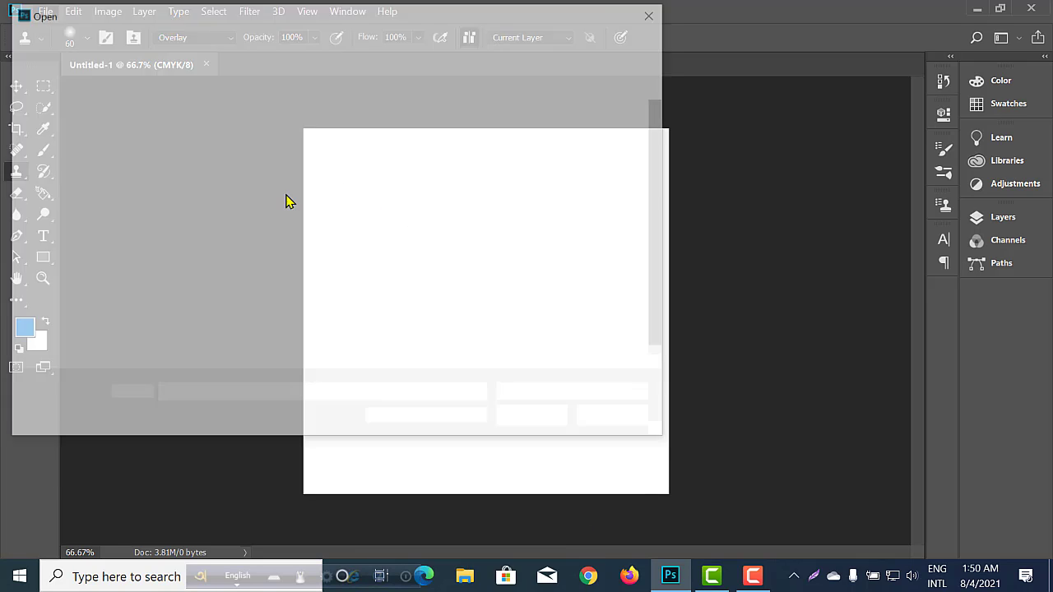
pyautogui.scroll(-1, 288, 188)
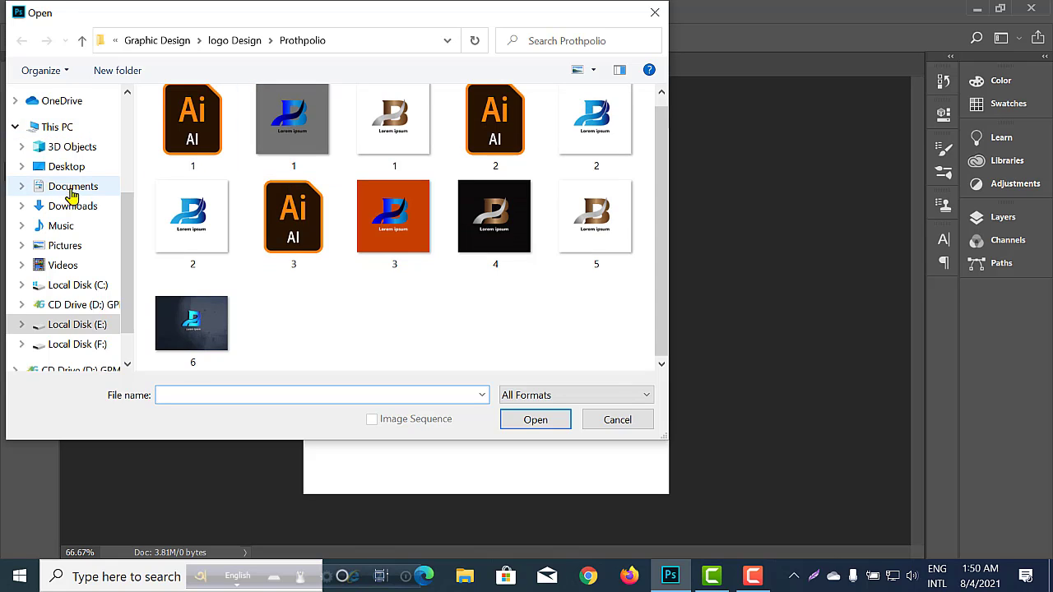
pyautogui.scroll(2, 62, 197)
pyautogui.scroll(2, 68, 195)
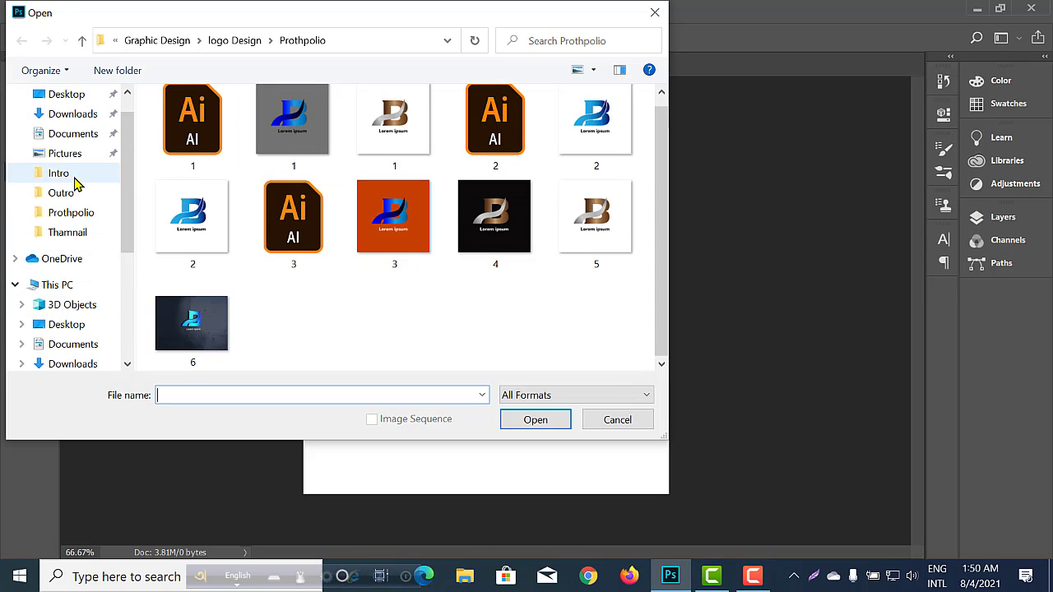
pyautogui.click(50, 148)
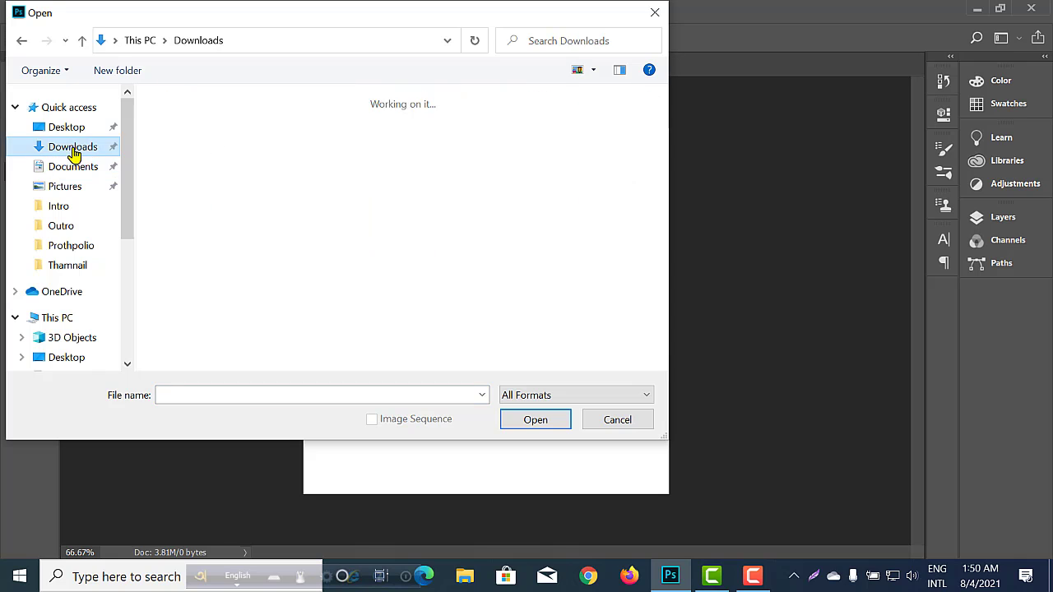
pyautogui.scroll(-3, 370, 246)
pyautogui.scroll(-3, 403, 266)
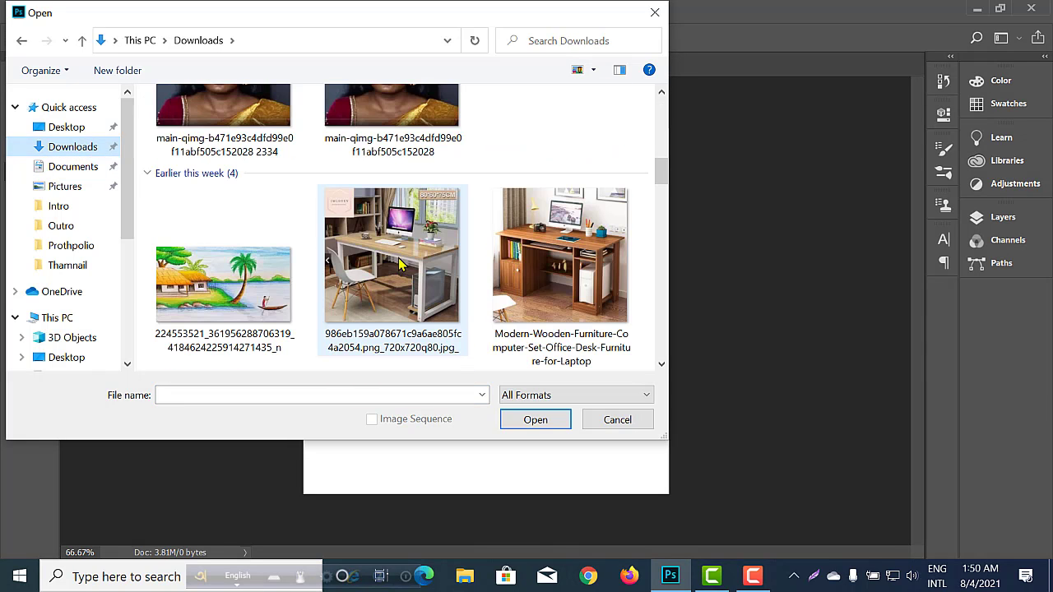
pyautogui.scroll(2, 402, 264)
pyautogui.scroll(-10, 398, 239)
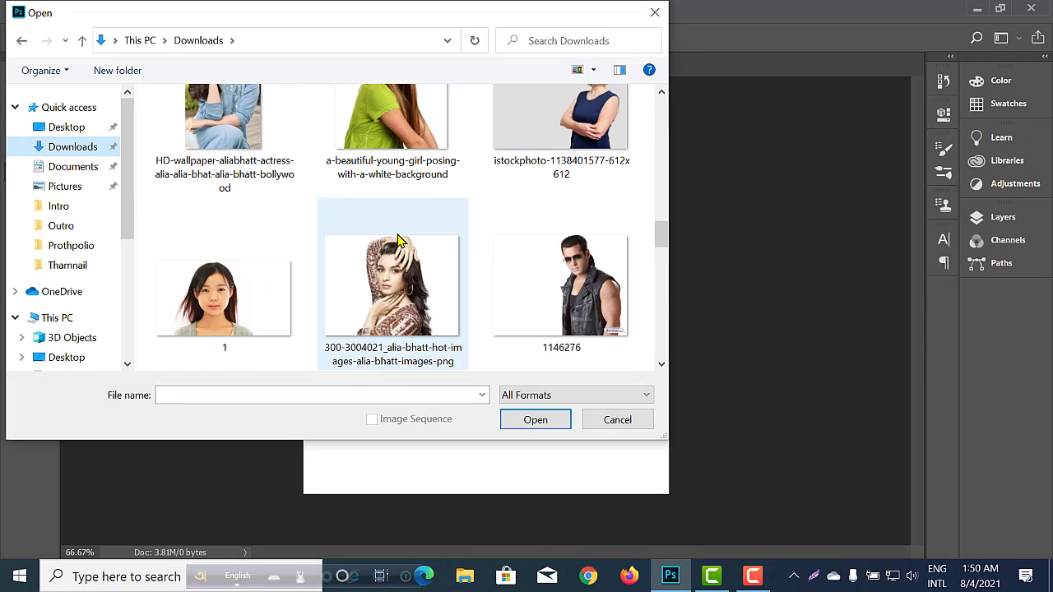
pyautogui.scroll(10, 398, 239)
pyautogui.scroll(-2, 403, 238)
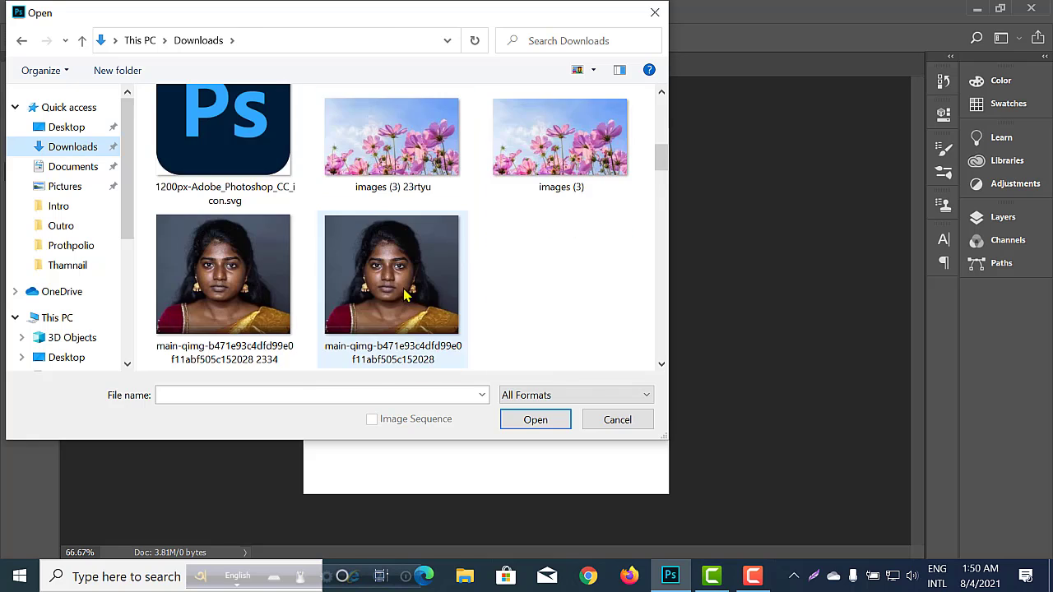
pyautogui.click(392, 188)
pyautogui.click(536, 422)
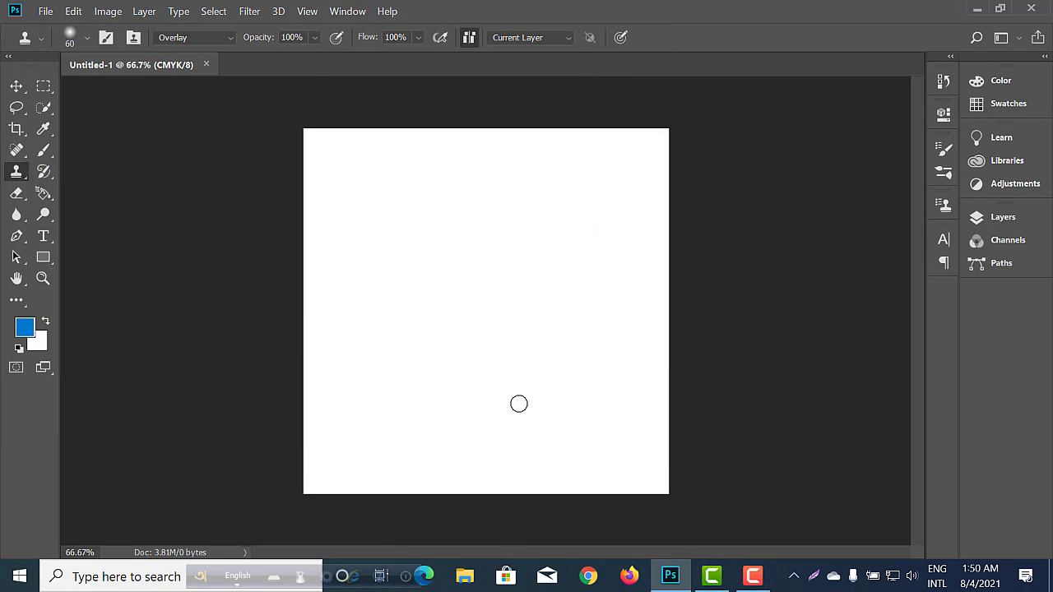
# Reduce the Clone Stamp brush size to 25 for working on the cosmos flower photo.
pyautogui.hotkey('shift', 'alt')
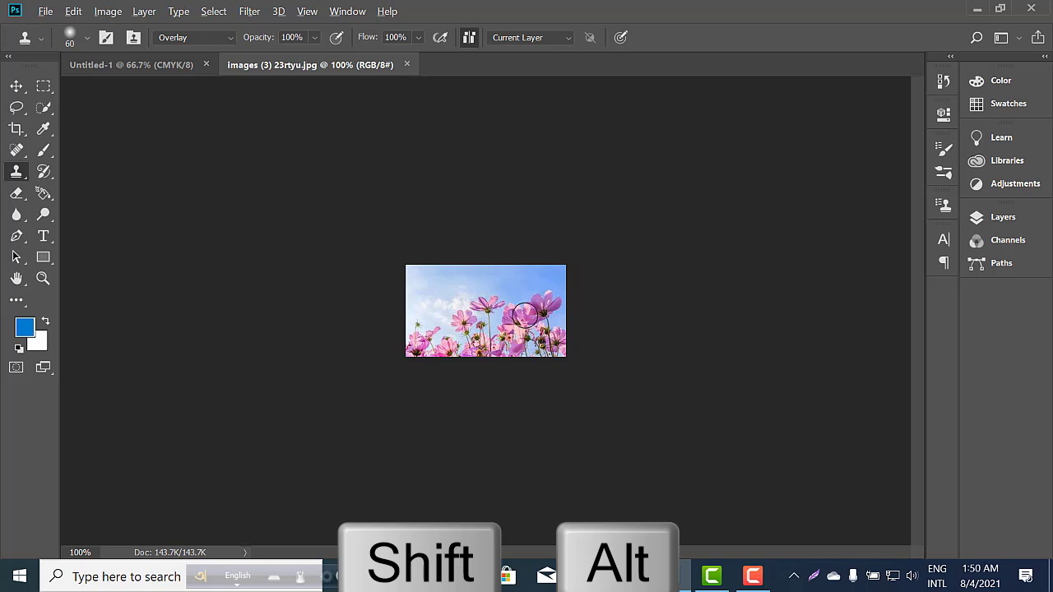
pyautogui.scroll(2, 525, 315)
pyautogui.scroll(1, 518, 326)
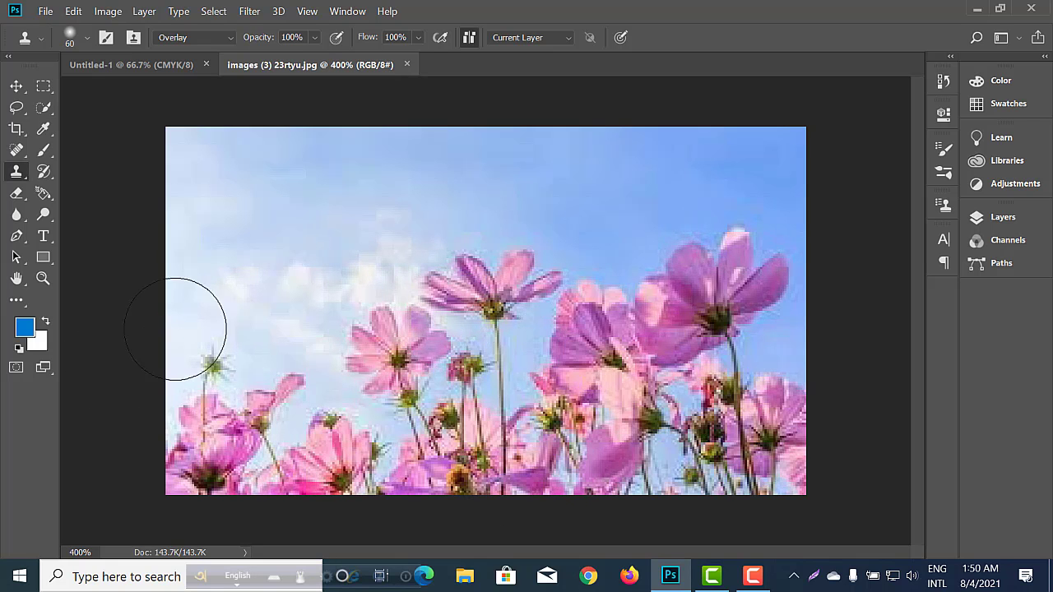
pyautogui.rightClick(11, 173)
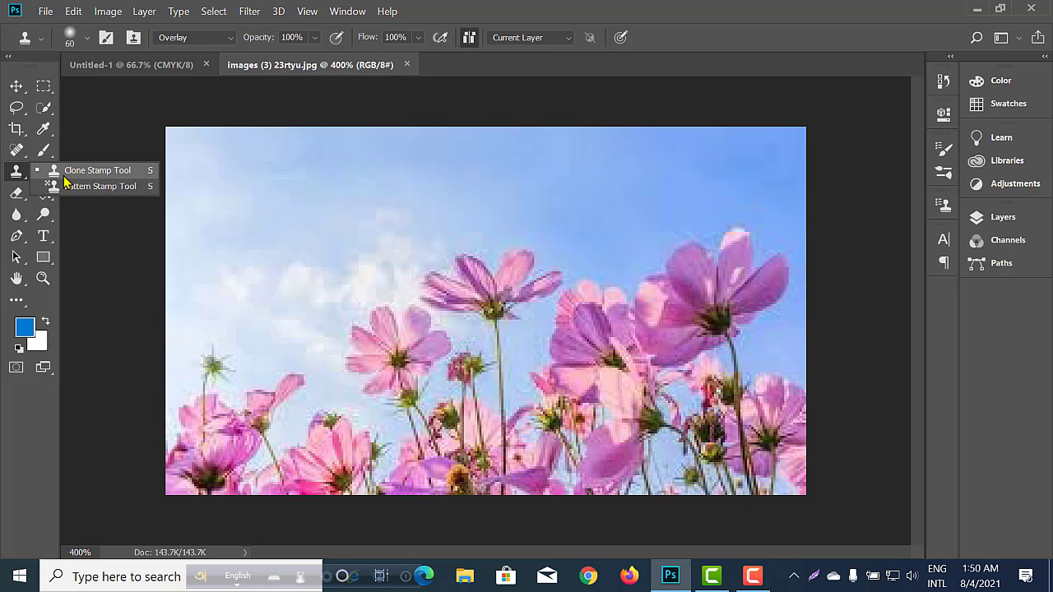
pyautogui.click(72, 176)
pyautogui.rightClick(16, 171)
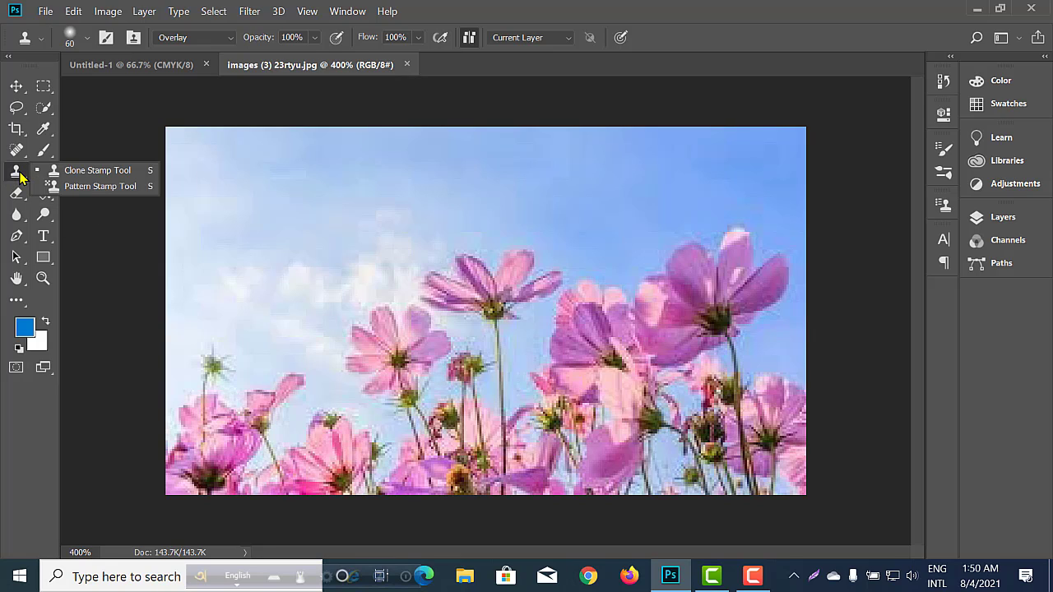
pyautogui.click(121, 178)
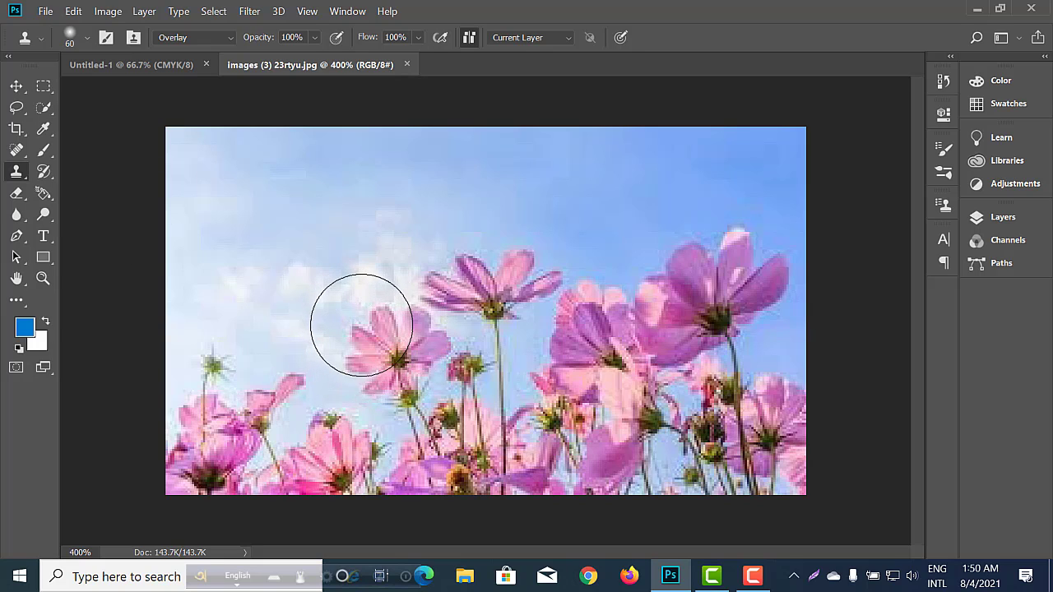
pyautogui.press('[')
pyautogui.press('[')
pyautogui.press('[')
pyautogui.press('[')
pyautogui.press('[')
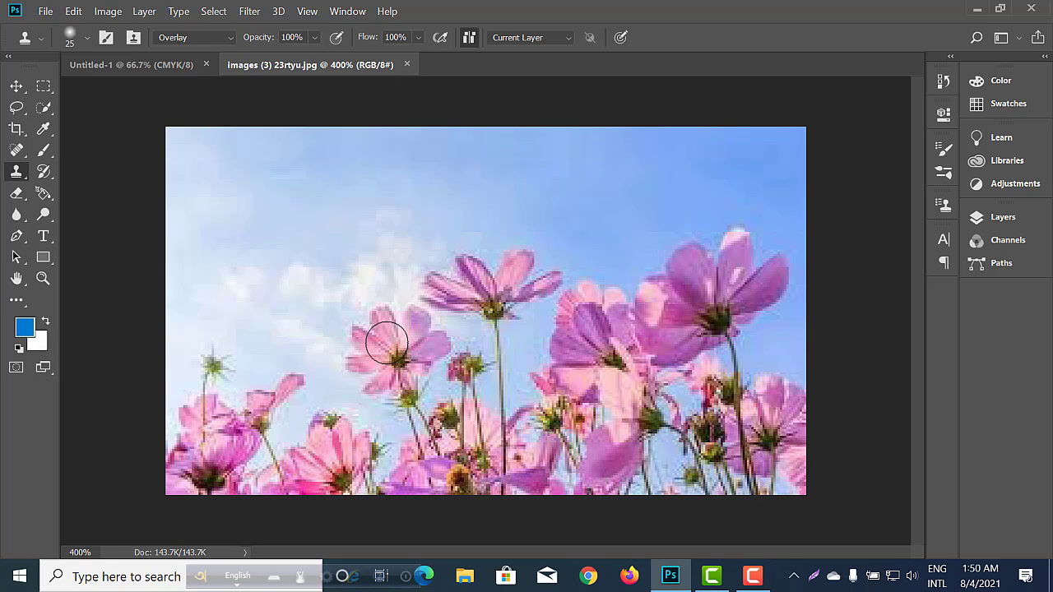
# Sample the large purple flower and clone a copy of it into the blue sky above the other flowers.
pyautogui.keyDown('alt'); pyautogui.click(686, 303); pyautogui.keyUp('alt')
pyautogui.keyDown('alt'); pyautogui.click(683, 308); pyautogui.keyUp('alt')
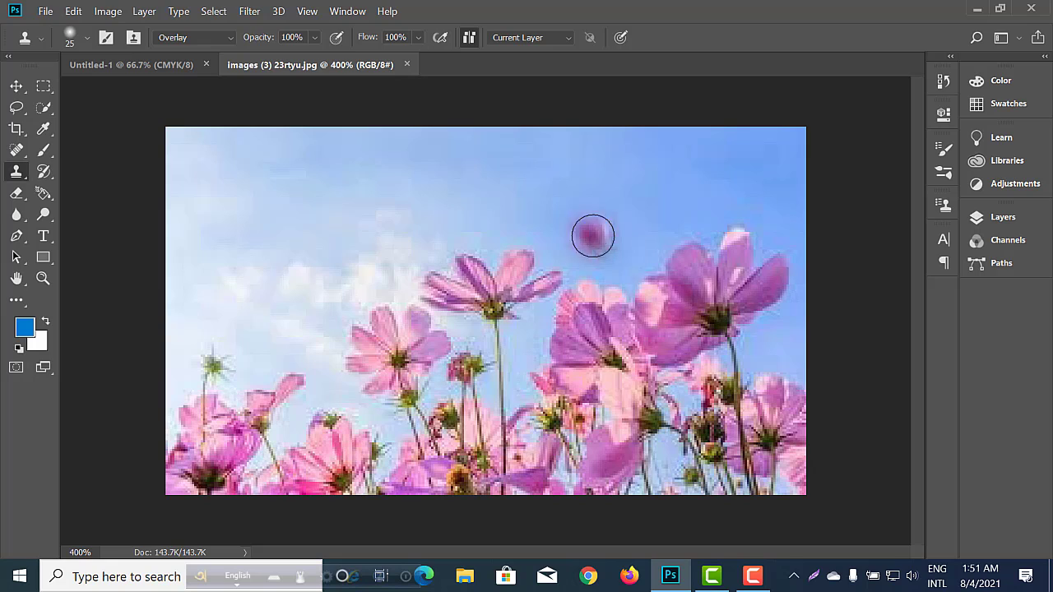
pyautogui.moveTo(571, 204)
pyautogui.mouseDown()
pyautogui.moveTo(616, 204)
pyautogui.moveTo(595, 220)
pyautogui.moveTo(536, 200)
pyautogui.moveTo(637, 175)
pyautogui.moveTo(641, 184)
pyautogui.moveTo(621, 197)
pyautogui.moveTo(548, 197)
pyautogui.moveTo(600, 165)
pyautogui.moveTo(644, 201)
pyautogui.moveTo(575, 215)
pyautogui.moveTo(537, 184)
pyautogui.moveTo(580, 172)
pyautogui.moveTo(623, 192)
pyautogui.moveTo(570, 215)
pyautogui.moveTo(556, 203)
pyautogui.moveTo(614, 189)
pyautogui.moveTo(577, 229)
pyautogui.moveTo(551, 206)
pyautogui.moveTo(630, 186)
pyautogui.moveTo(578, 221)
pyautogui.moveTo(556, 182)
pyautogui.moveTo(591, 205)
pyautogui.moveTo(523, 188)
pyautogui.moveTo(588, 225)
pyautogui.moveTo(608, 182)
pyautogui.moveTo(558, 221)
pyautogui.moveTo(647, 174)
pyautogui.moveTo(541, 172)
pyautogui.moveTo(633, 178)
pyautogui.moveTo(528, 183)
pyautogui.moveTo(605, 219)
pyautogui.moveTo(546, 231)
pyautogui.moveTo(570, 241)
pyautogui.moveTo(519, 221)
pyautogui.moveTo(596, 238)
pyautogui.moveTo(582, 213)
pyautogui.moveTo(601, 245)
pyautogui.moveTo(652, 196)
pyautogui.moveTo(646, 178)
pyautogui.moveTo(568, 154)
pyautogui.moveTo(559, 162)
pyautogui.moveTo(629, 134)
pyautogui.moveTo(609, 166)
pyautogui.moveTo(538, 175)
pyautogui.moveTo(528, 147)
pyautogui.moveTo(510, 201)
pyautogui.moveTo(516, 225)
pyautogui.moveTo(566, 260)
pyautogui.moveTo(510, 230)
pyautogui.moveTo(558, 239)
pyautogui.moveTo(514, 226)
pyautogui.moveTo(531, 181)
pyautogui.moveTo(509, 224)
pyautogui.moveTo(523, 239)
pyautogui.moveTo(501, 221)
pyautogui.moveTo(592, 185)
pyautogui.moveTo(625, 195)
pyautogui.moveTo(597, 222)
pyautogui.mouseUp()
pyautogui.hotkey('ctrl', '-')
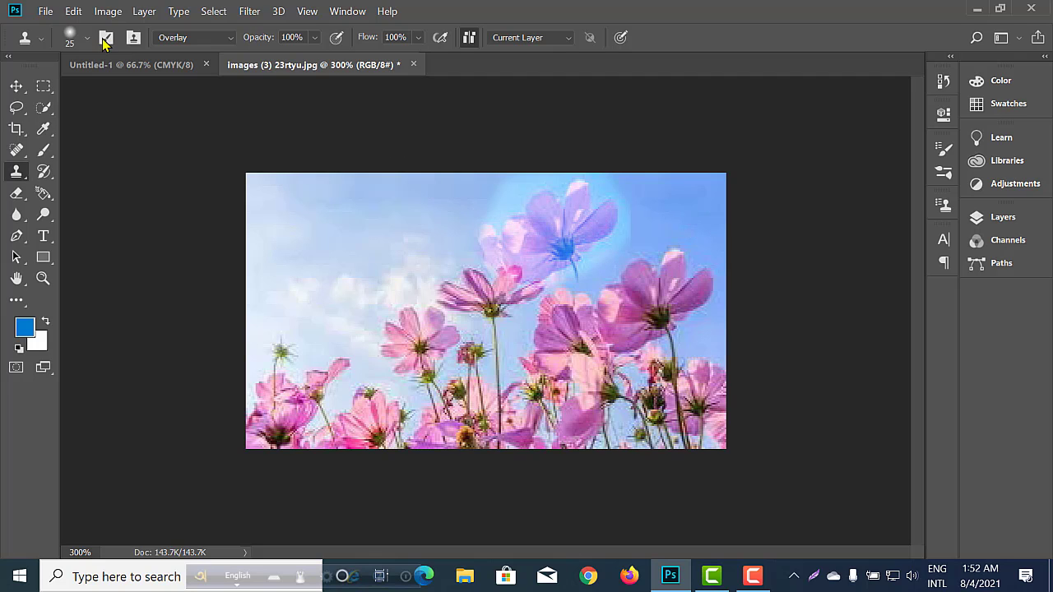
# Open the dahlia image "maxresdefault" from the Downloads folder.
pyautogui.click(45, 12)
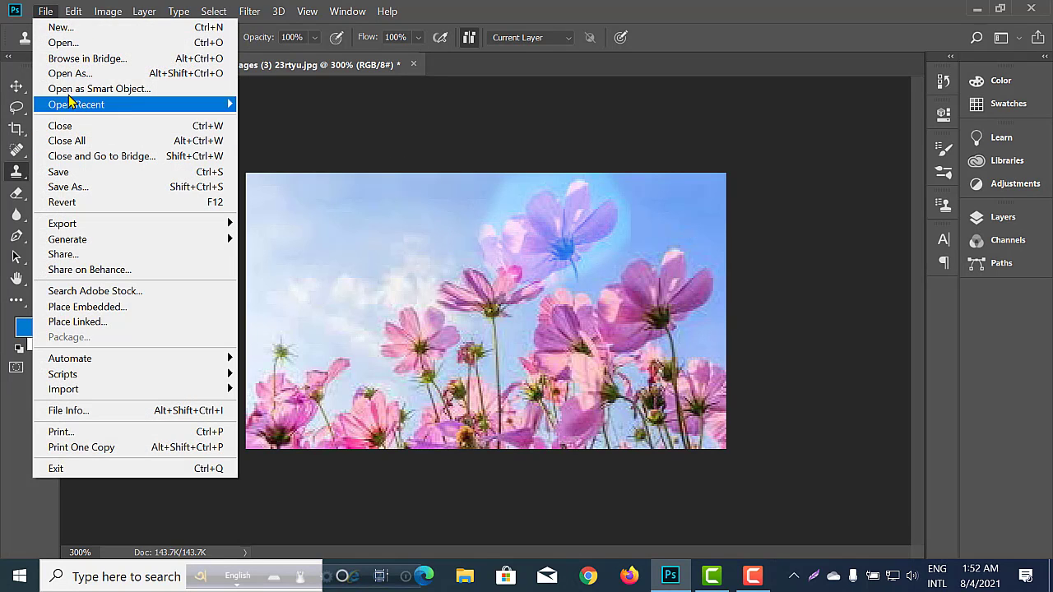
pyautogui.click(77, 43)
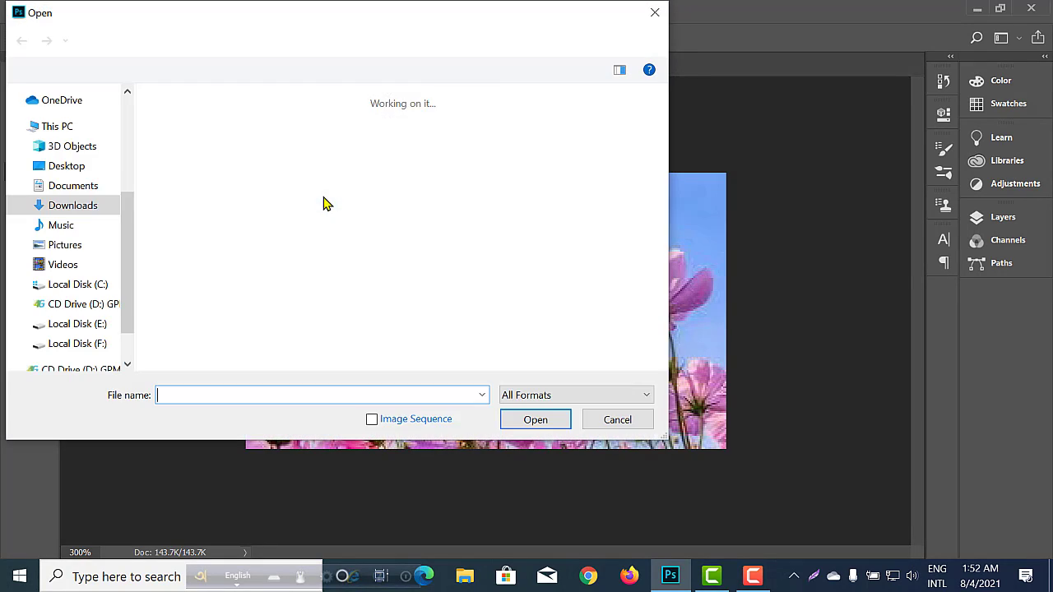
pyautogui.scroll(-3, 333, 210)
pyautogui.scroll(-15, 341, 217)
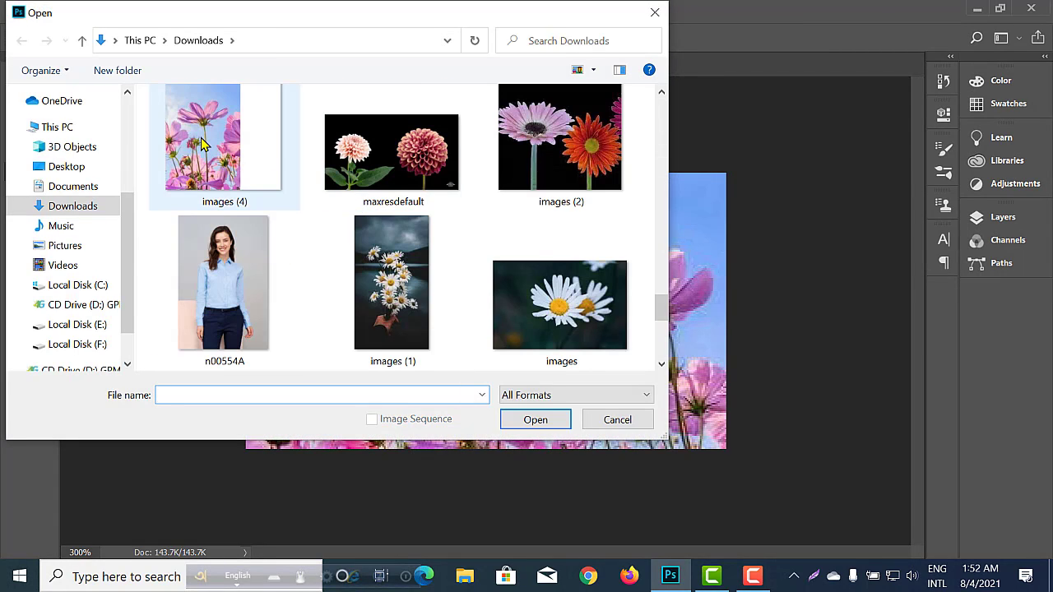
pyautogui.click(385, 161)
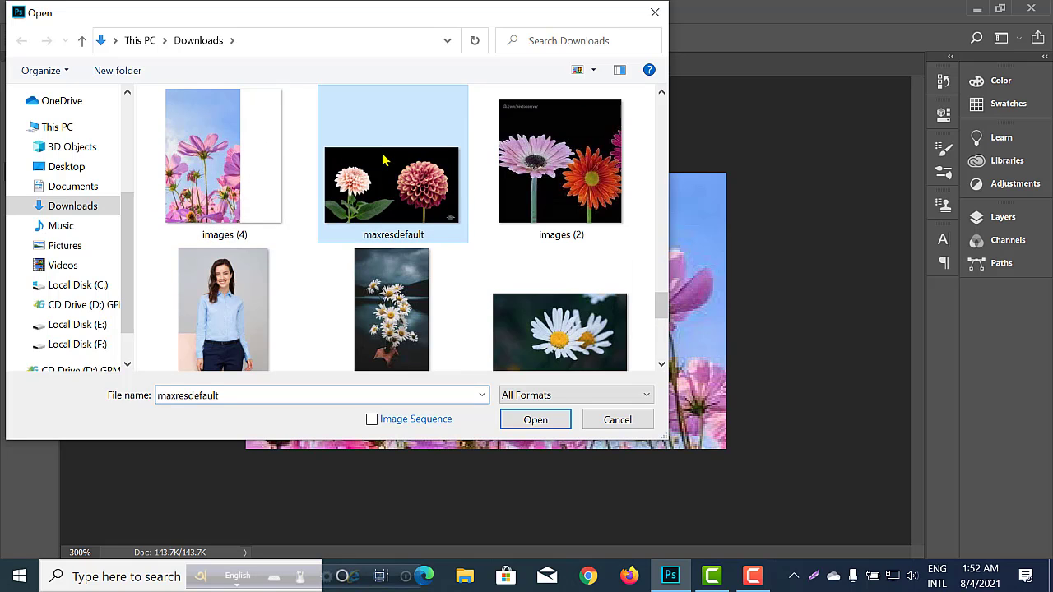
pyautogui.scroll(-1, 394, 219)
pyautogui.scroll(1, 388, 211)
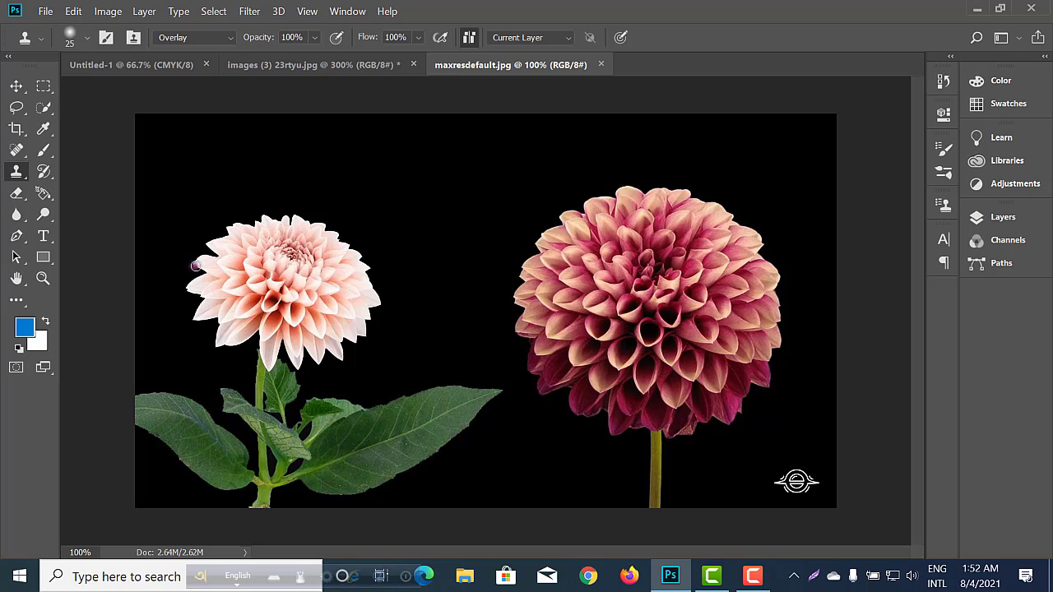
# Set the Clone Stamp brush size to 50 and try cloning onto the black background between the two dahlias.
pyautogui.rightClick(16, 174)
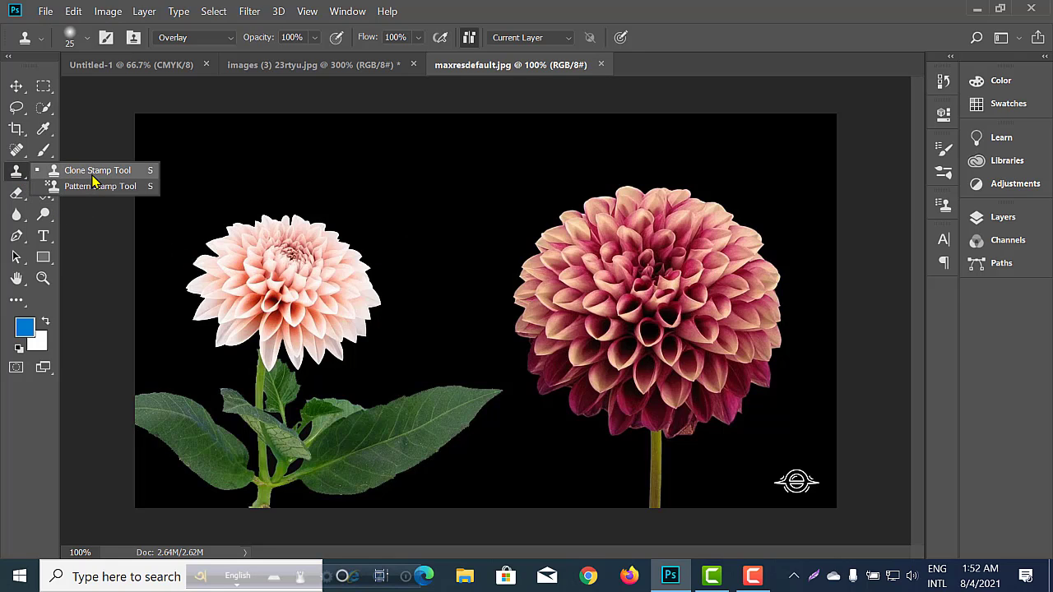
pyautogui.click(93, 171)
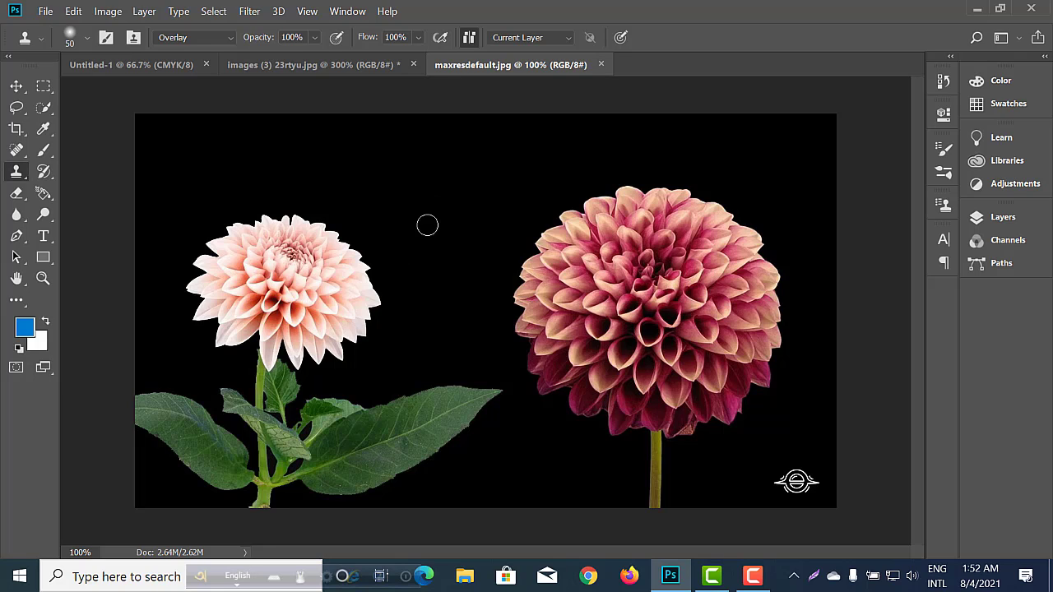
pyautogui.moveTo(427, 225)
pyautogui.mouseDown()
pyautogui.moveTo(427, 189)
pyautogui.moveTo(452, 204)
pyautogui.mouseUp()
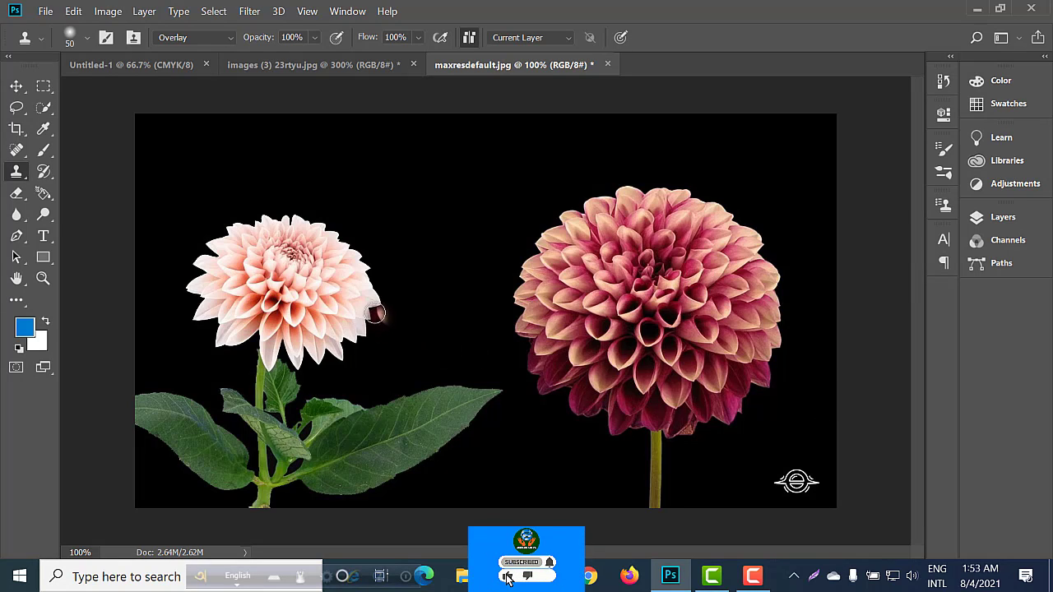
pyautogui.keyDown('alt'); pyautogui.click(296, 283); pyautogui.keyUp('alt')
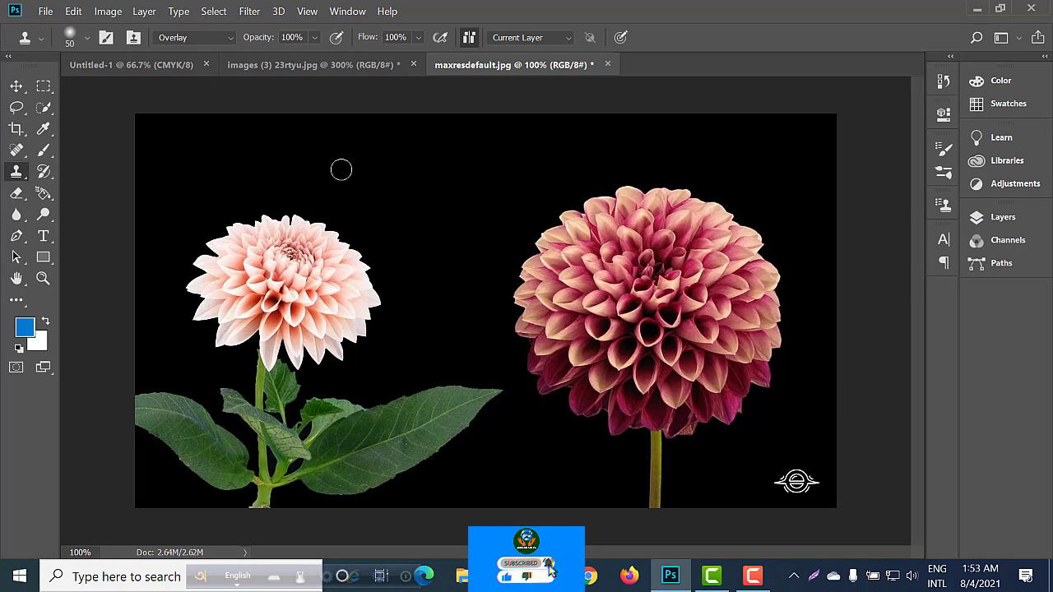
# Sample the dark pink dahlia and paint its cloned petals over the pale pink dahlia in Overlay mode.
pyautogui.keyDown('alt'); pyautogui.click(529, 298); pyautogui.keyUp('alt')
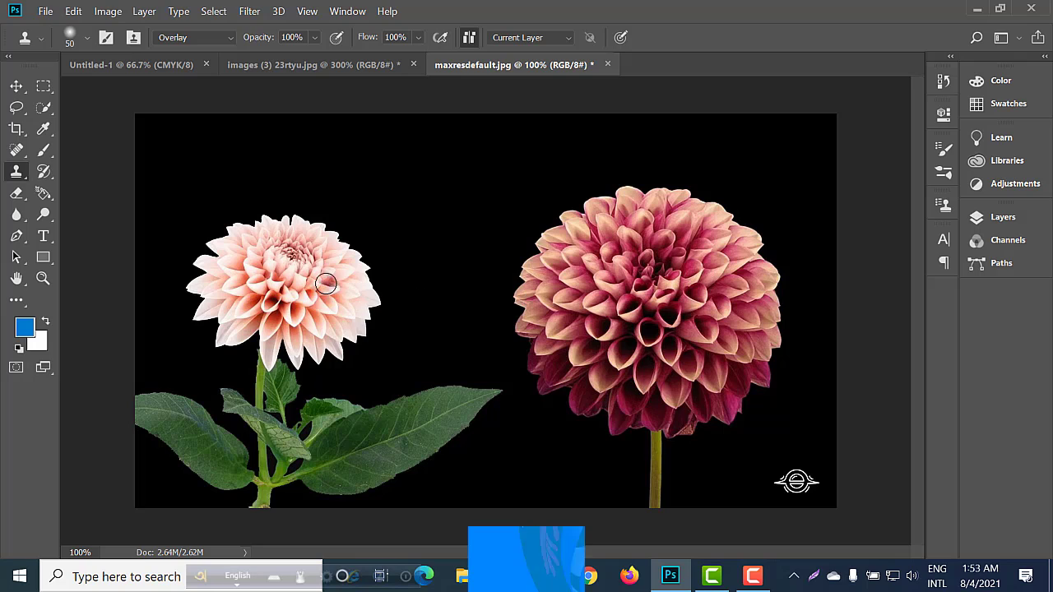
pyautogui.moveTo(326, 280)
pyautogui.mouseDown()
pyautogui.moveTo(283, 273)
pyautogui.moveTo(328, 302)
pyautogui.moveTo(373, 299)
pyautogui.moveTo(355, 274)
pyautogui.moveTo(285, 292)
pyautogui.moveTo(306, 304)
pyautogui.moveTo(318, 290)
pyautogui.moveTo(244, 257)
pyautogui.moveTo(232, 268)
pyautogui.moveTo(275, 318)
pyautogui.mouseUp()
pyautogui.moveTo(544, 292)
pyautogui.mouseDown()
pyautogui.moveTo(609, 301)
pyautogui.moveTo(752, 262)
pyautogui.mouseUp()
pyautogui.keyDown('alt'); pyautogui.click(752, 261); pyautogui.keyUp('alt')
pyautogui.moveTo(315, 278)
pyautogui.mouseDown()
pyautogui.moveTo(274, 286)
pyautogui.moveTo(327, 306)
pyautogui.moveTo(345, 269)
pyautogui.moveTo(258, 264)
pyautogui.moveTo(259, 283)
pyautogui.moveTo(320, 280)
pyautogui.moveTo(278, 260)
pyautogui.moveTo(235, 287)
pyautogui.moveTo(290, 278)
pyautogui.moveTo(237, 252)
pyautogui.moveTo(290, 283)
pyautogui.moveTo(273, 241)
pyautogui.moveTo(223, 250)
pyautogui.moveTo(346, 282)
pyautogui.moveTo(277, 231)
pyautogui.moveTo(272, 296)
pyautogui.moveTo(307, 278)
pyautogui.moveTo(326, 292)
pyautogui.moveTo(250, 307)
pyautogui.moveTo(262, 326)
pyautogui.moveTo(275, 305)
pyautogui.moveTo(212, 269)
pyautogui.moveTo(282, 282)
pyautogui.moveTo(255, 250)
pyautogui.moveTo(226, 259)
pyautogui.moveTo(290, 284)
pyautogui.moveTo(293, 256)
pyautogui.moveTo(254, 282)
pyautogui.mouseUp()
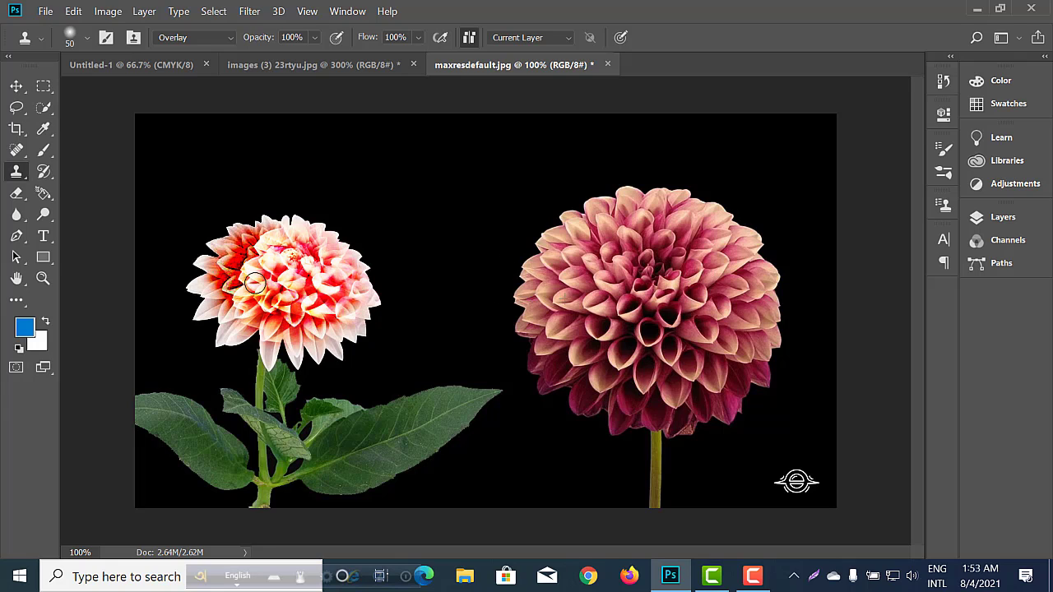
pyautogui.moveTo(327, 297)
pyautogui.mouseDown()
pyautogui.moveTo(259, 281)
pyautogui.moveTo(340, 307)
pyautogui.moveTo(242, 323)
pyautogui.moveTo(204, 315)
pyautogui.moveTo(228, 260)
pyautogui.mouseUp()
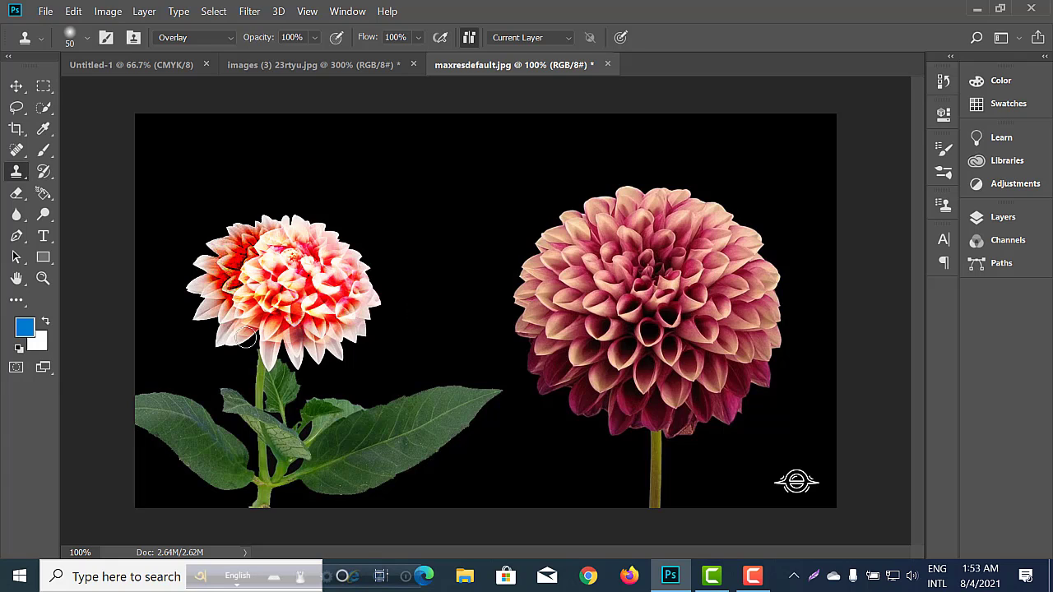
pyautogui.moveTo(217, 317)
pyautogui.mouseDown()
pyautogui.moveTo(209, 283)
pyautogui.moveTo(223, 256)
pyautogui.moveTo(326, 267)
pyautogui.moveTo(327, 327)
pyautogui.moveTo(292, 339)
pyautogui.moveTo(322, 340)
pyautogui.moveTo(282, 349)
pyautogui.moveTo(323, 349)
pyautogui.moveTo(374, 320)
pyautogui.moveTo(364, 291)
pyautogui.moveTo(312, 338)
pyautogui.moveTo(250, 315)
pyautogui.moveTo(263, 316)
pyautogui.moveTo(233, 280)
pyautogui.moveTo(231, 256)
pyautogui.moveTo(262, 241)
pyautogui.moveTo(275, 260)
pyautogui.moveTo(248, 271)
pyautogui.moveTo(297, 239)
pyautogui.moveTo(264, 274)
pyautogui.moveTo(273, 242)
pyautogui.moveTo(290, 276)
pyautogui.moveTo(316, 271)
pyautogui.moveTo(309, 260)
pyautogui.moveTo(359, 272)
pyautogui.moveTo(316, 313)
pyautogui.mouseUp()
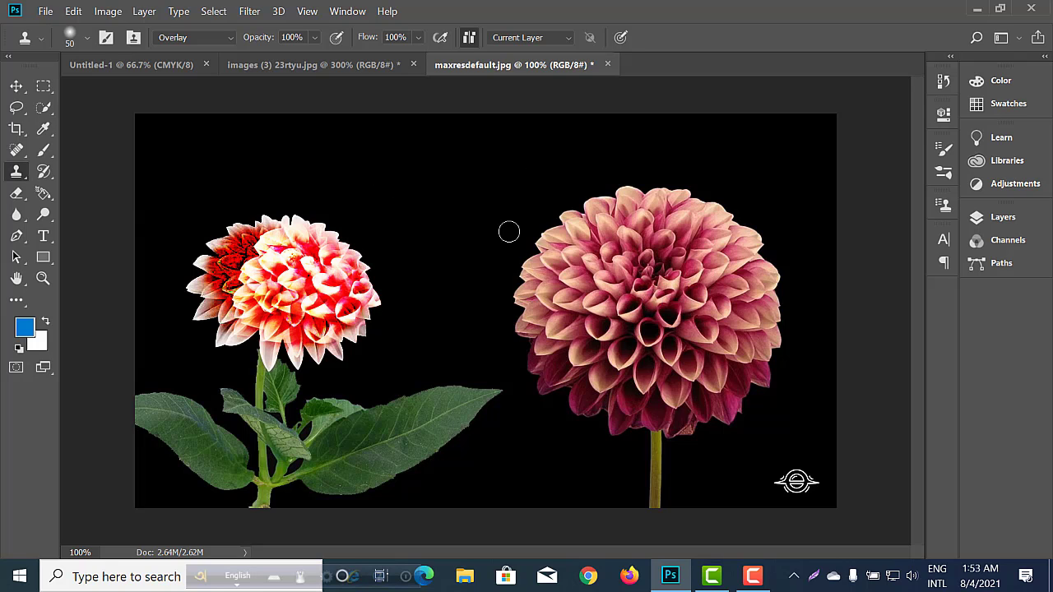
# Try to open the white daisy picture "images" from the Downloads folder.
pyautogui.click(44, 12)
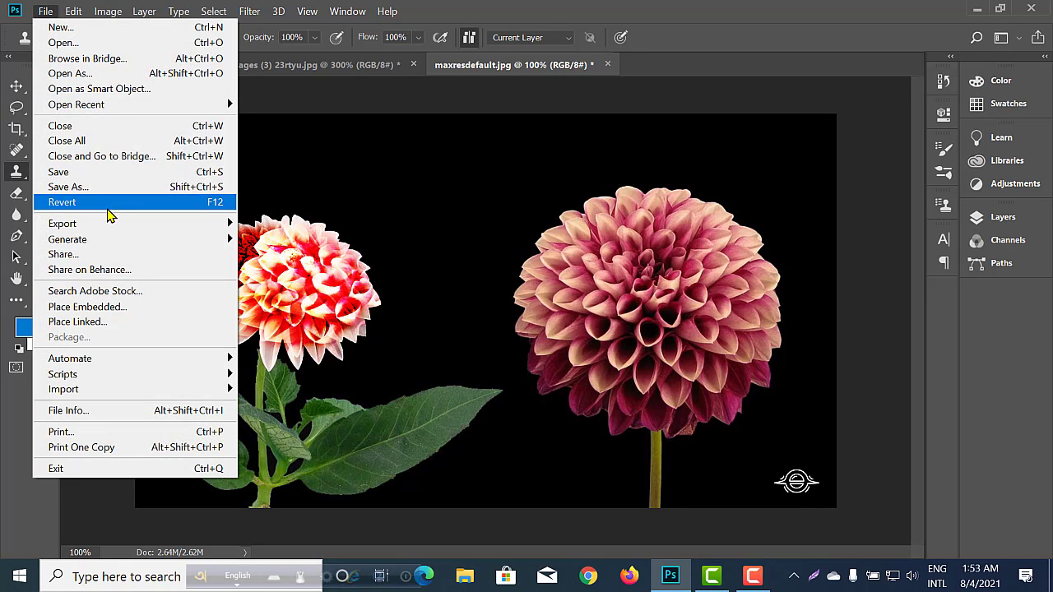
pyautogui.click(97, 43)
pyautogui.scroll(-10, 411, 267)
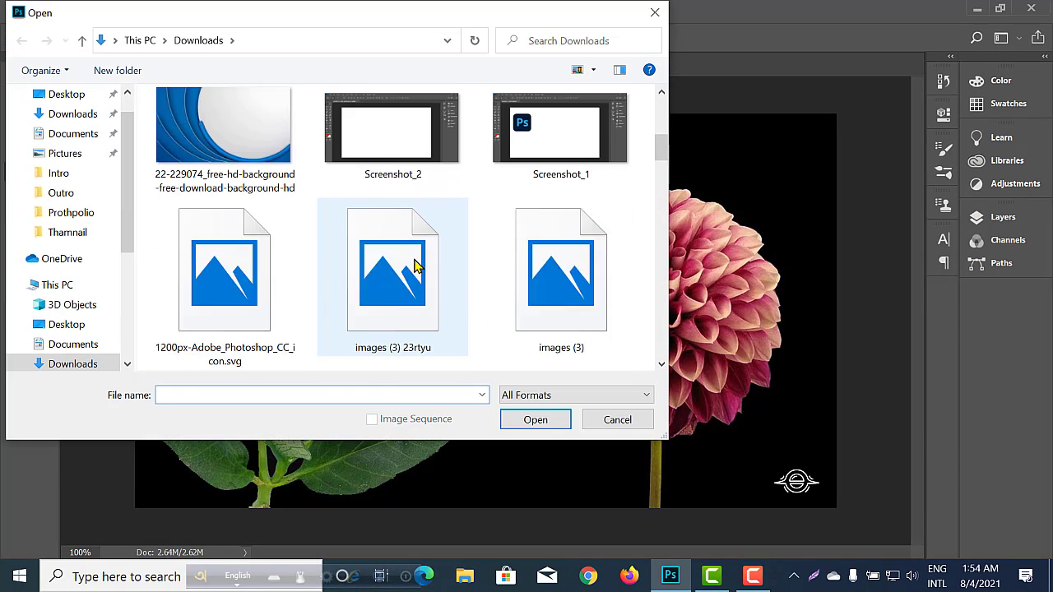
pyautogui.scroll(-15, 433, 257)
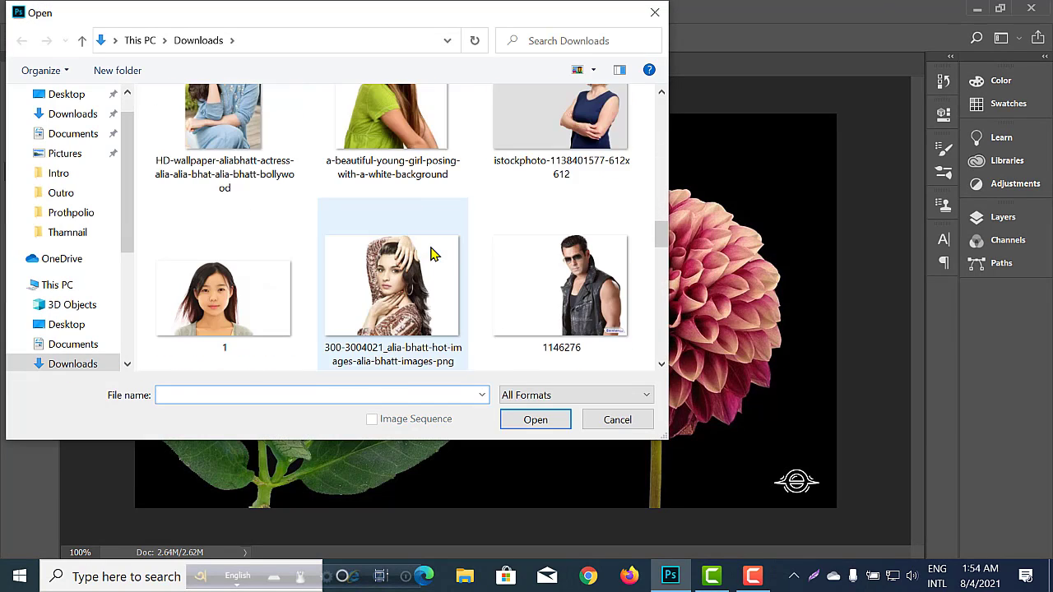
pyautogui.scroll(-2, 434, 256)
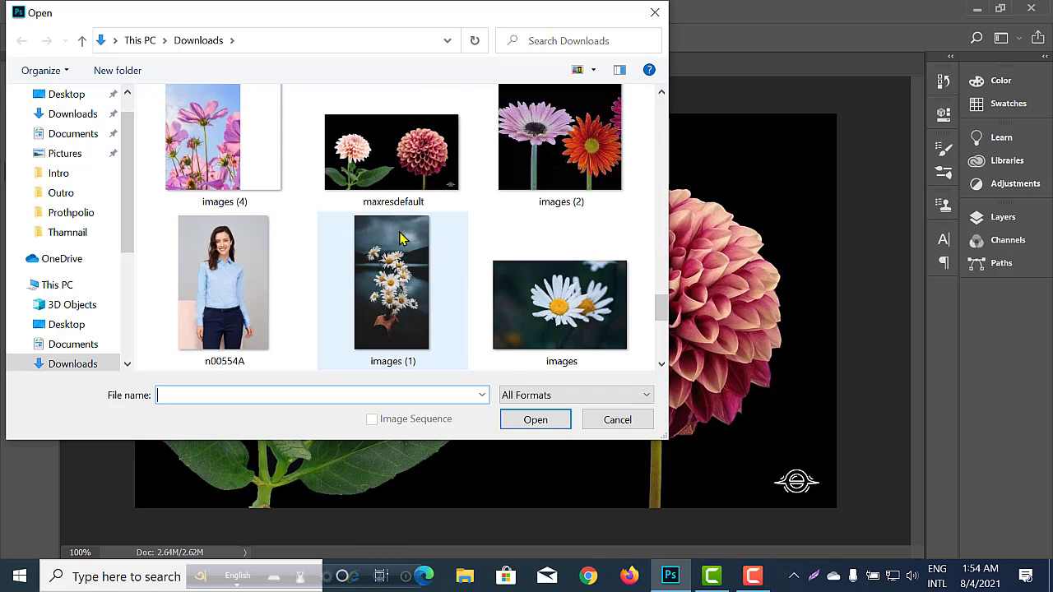
pyautogui.scroll(-3, 557, 147)
pyautogui.click(557, 146)
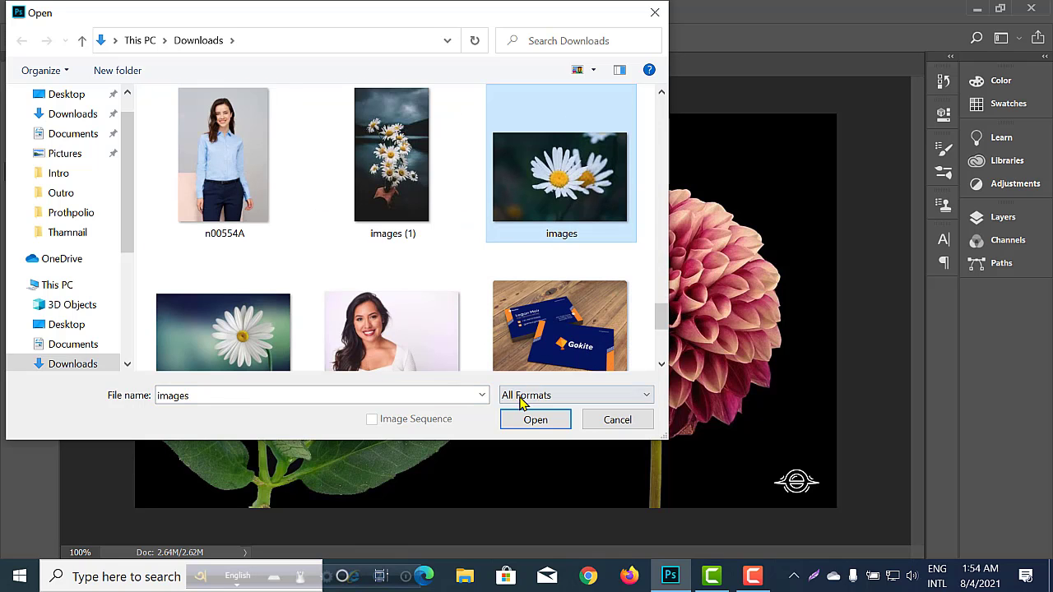
pyautogui.click(527, 420)
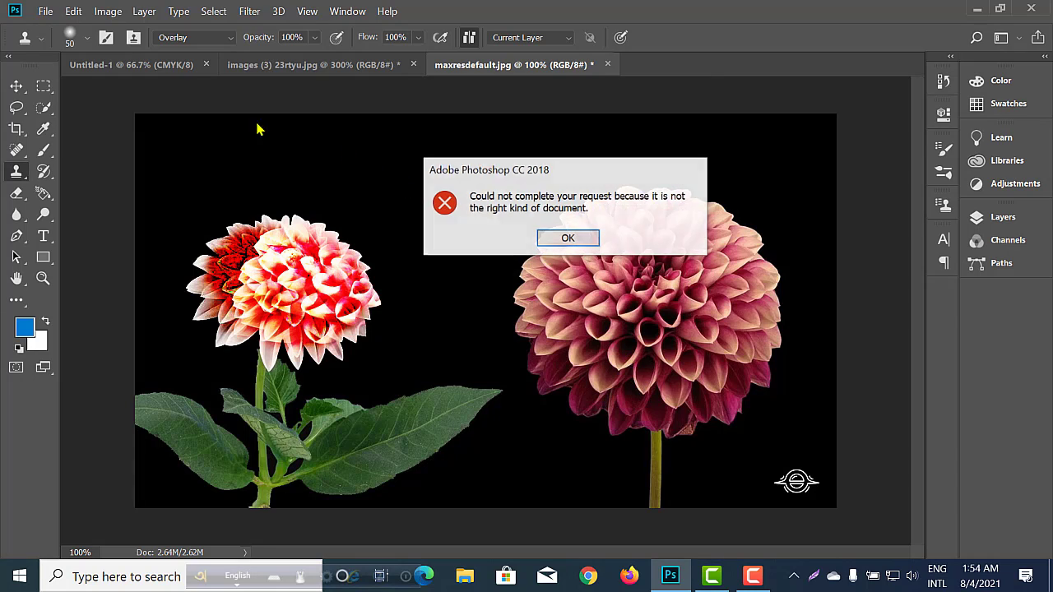
pyautogui.click(566, 238)
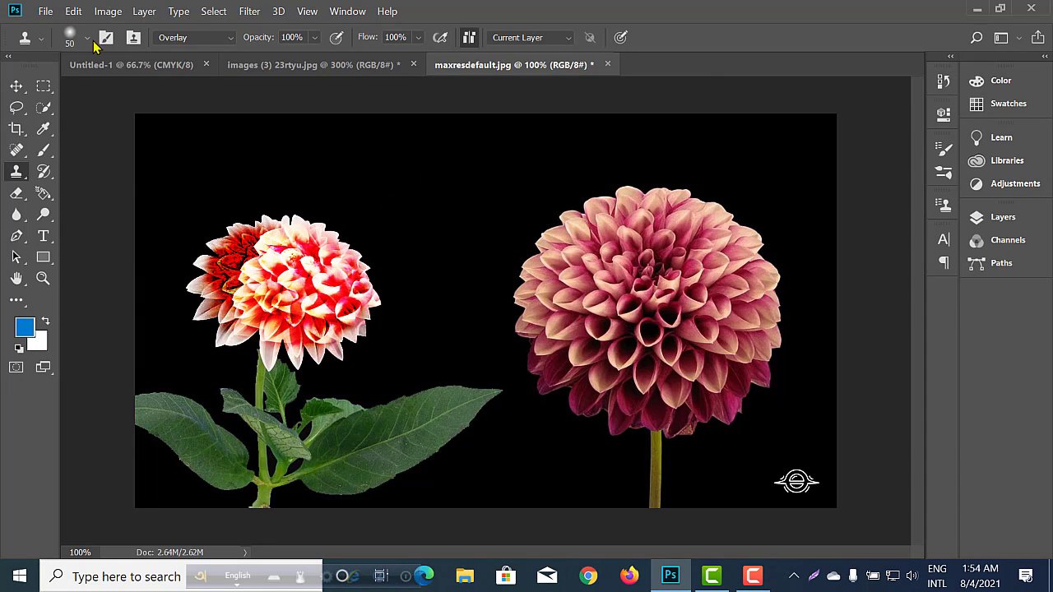
# Open the single-daisy image "marguerite-729510__340" from the Downloads folder.
pyautogui.click(45, 12)
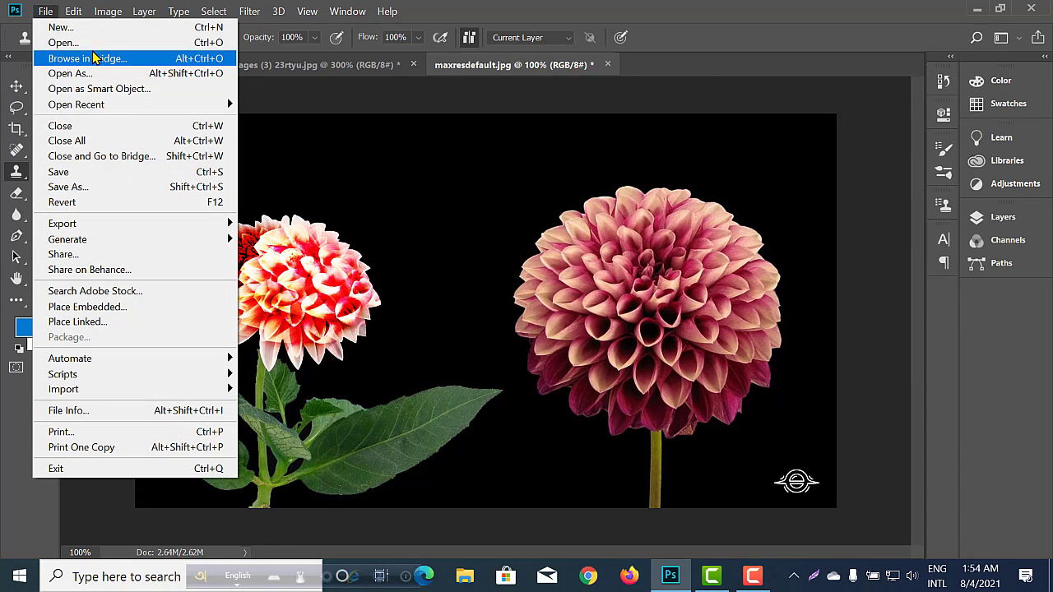
pyautogui.click(123, 42)
pyautogui.scroll(-10, 497, 255)
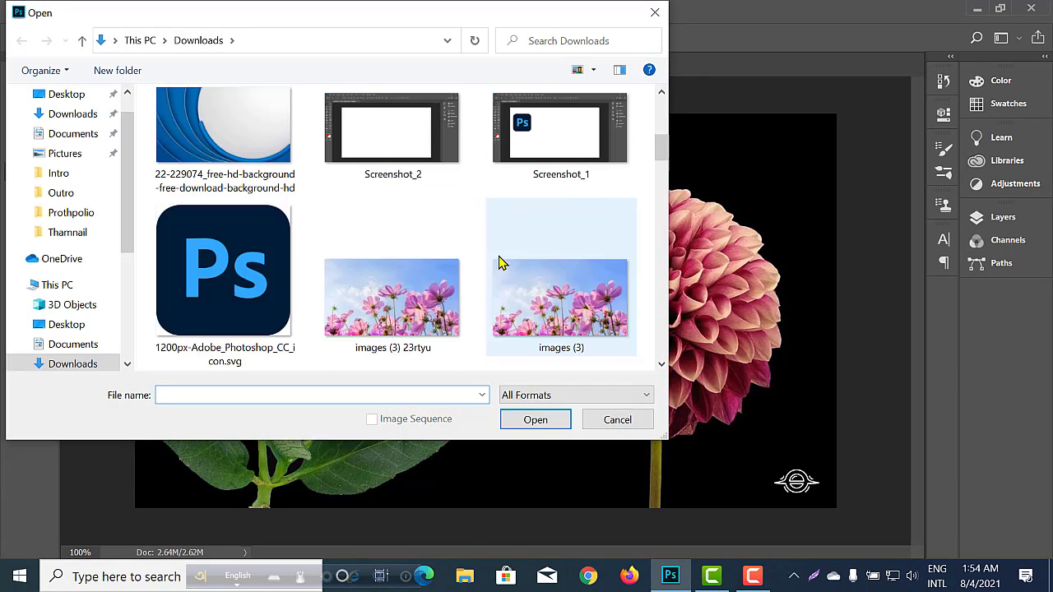
pyautogui.scroll(-10, 486, 228)
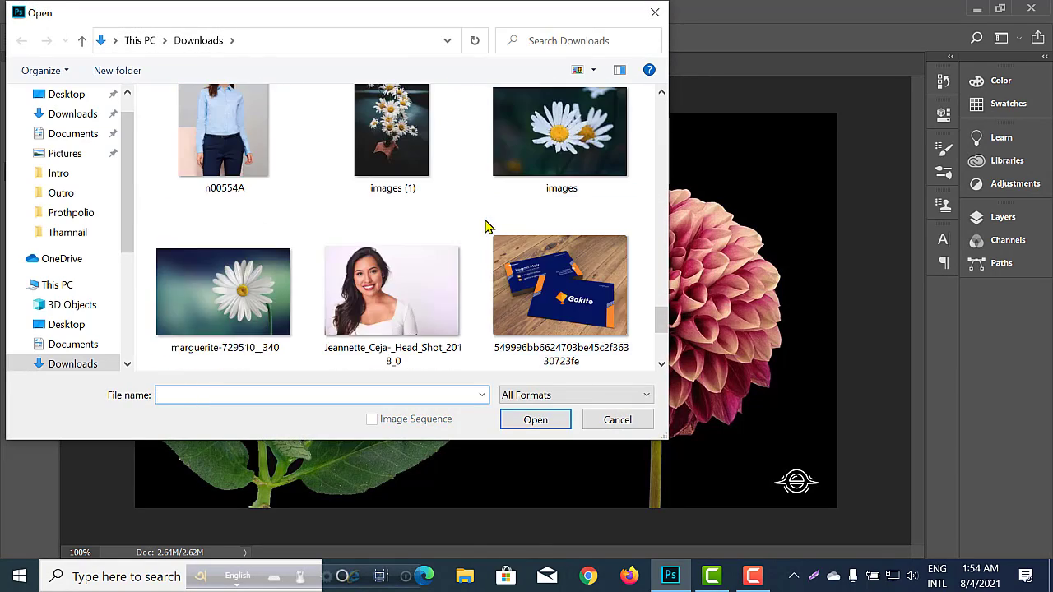
pyautogui.scroll(4, 480, 226)
pyautogui.click(290, 294)
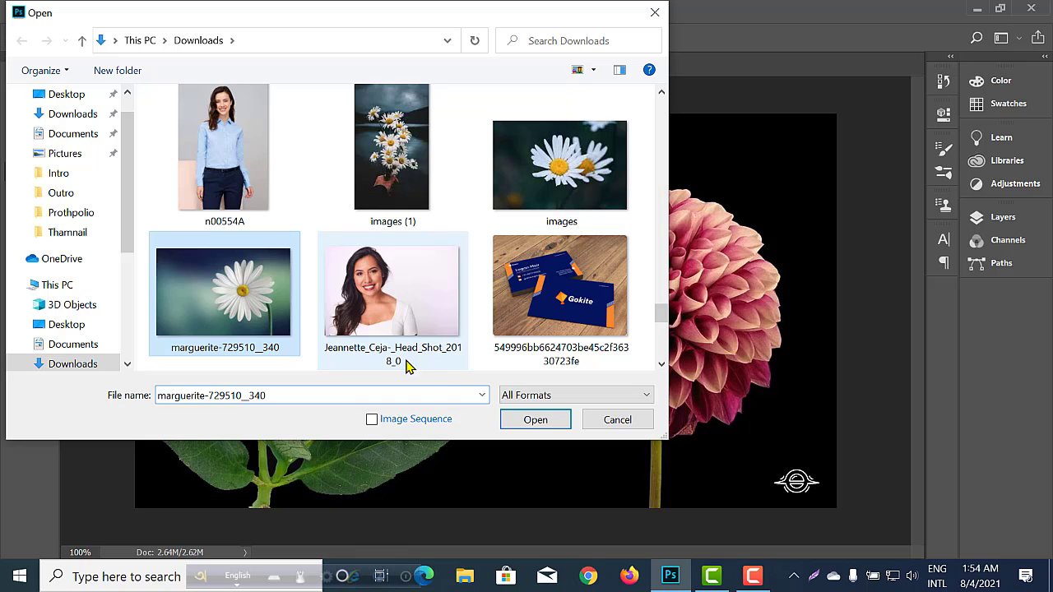
pyautogui.click(536, 422)
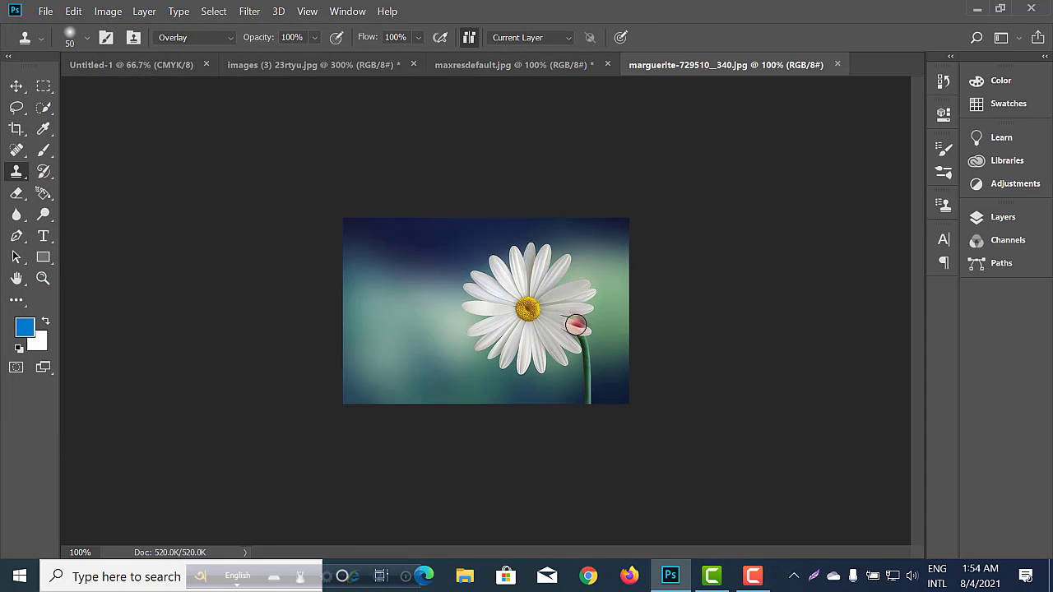
# Sample the daisy's yellow centre and clone the whole flower with its stem onto the empty background beside it in Overlay mode.
pyautogui.scroll(2, 574, 310)
pyautogui.scroll(-1, 575, 310)
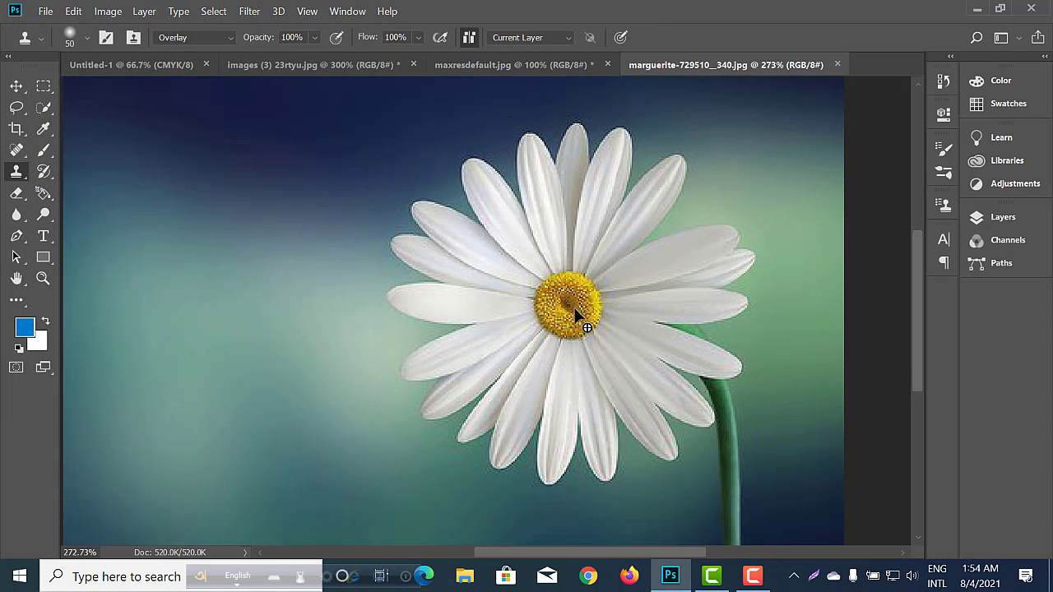
pyautogui.scroll(-1, 562, 288)
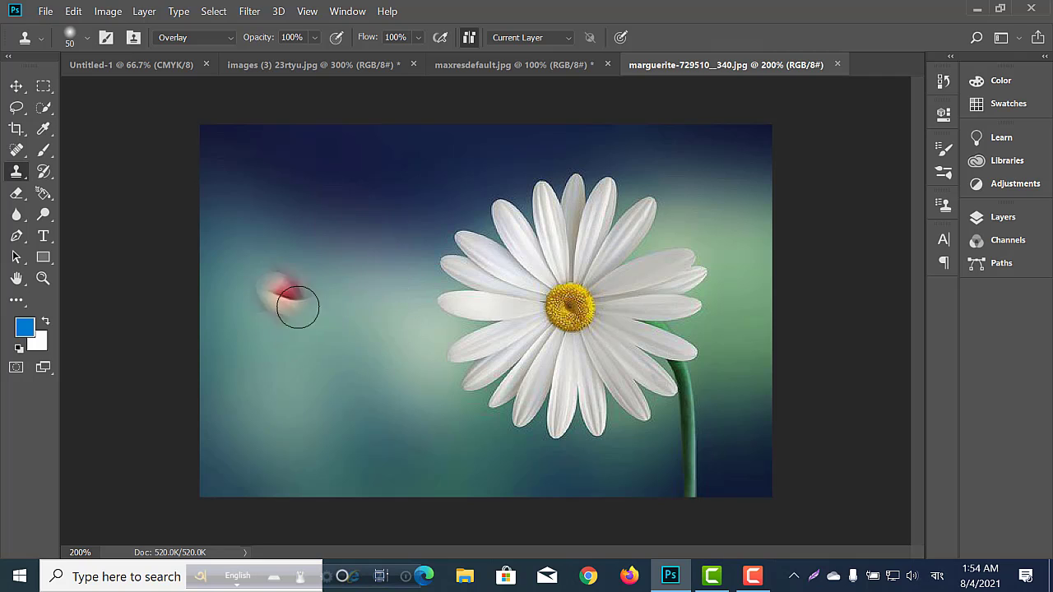
pyautogui.keyDown('alt'); pyautogui.click(582, 307); pyautogui.keyUp('alt')
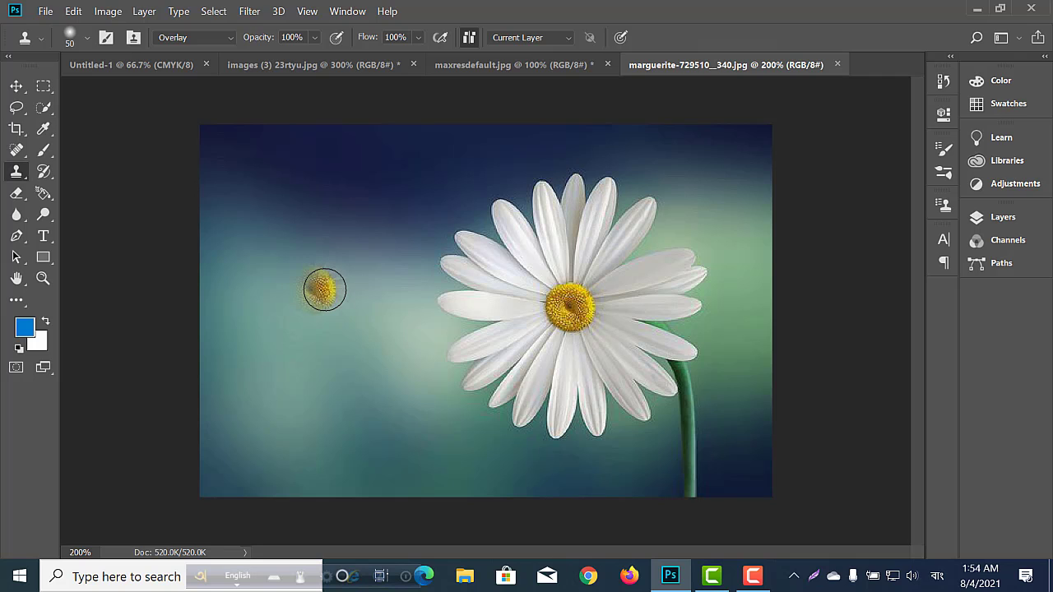
pyautogui.moveTo(324, 287)
pyautogui.mouseDown()
pyautogui.moveTo(353, 312)
pyautogui.moveTo(354, 335)
pyautogui.moveTo(325, 359)
pyautogui.moveTo(272, 357)
pyautogui.moveTo(266, 300)
pyautogui.moveTo(305, 287)
pyautogui.moveTo(289, 326)
pyautogui.moveTo(274, 316)
pyautogui.moveTo(299, 274)
pyautogui.moveTo(353, 298)
pyautogui.moveTo(296, 330)
pyautogui.moveTo(282, 287)
pyautogui.moveTo(289, 269)
pyautogui.moveTo(338, 265)
pyautogui.moveTo(382, 318)
pyautogui.moveTo(339, 354)
pyautogui.moveTo(256, 346)
pyautogui.moveTo(232, 304)
pyautogui.moveTo(232, 266)
pyautogui.moveTo(255, 246)
pyautogui.moveTo(297, 241)
pyautogui.moveTo(298, 253)
pyautogui.moveTo(244, 284)
pyautogui.moveTo(252, 262)
pyautogui.moveTo(307, 226)
pyautogui.moveTo(337, 237)
pyautogui.moveTo(366, 285)
pyautogui.moveTo(369, 328)
pyautogui.moveTo(351, 353)
pyautogui.moveTo(385, 322)
pyautogui.moveTo(391, 265)
pyautogui.moveTo(357, 234)
pyautogui.moveTo(283, 238)
pyautogui.moveTo(316, 250)
pyautogui.moveTo(340, 222)
pyautogui.moveTo(276, 206)
pyautogui.moveTo(212, 266)
pyautogui.moveTo(206, 325)
pyautogui.moveTo(225, 361)
pyautogui.moveTo(360, 369)
pyautogui.moveTo(292, 383)
pyautogui.moveTo(395, 333)
pyautogui.moveTo(406, 286)
pyautogui.moveTo(386, 242)
pyautogui.moveTo(348, 224)
pyautogui.moveTo(360, 205)
pyautogui.moveTo(300, 171)
pyautogui.moveTo(265, 173)
pyautogui.moveTo(236, 217)
pyautogui.moveTo(209, 198)
pyautogui.moveTo(247, 173)
pyautogui.moveTo(197, 148)
pyautogui.moveTo(226, 175)
pyautogui.moveTo(224, 140)
pyautogui.moveTo(179, 148)
pyautogui.moveTo(205, 224)
pyautogui.moveTo(189, 260)
pyautogui.mouseUp()
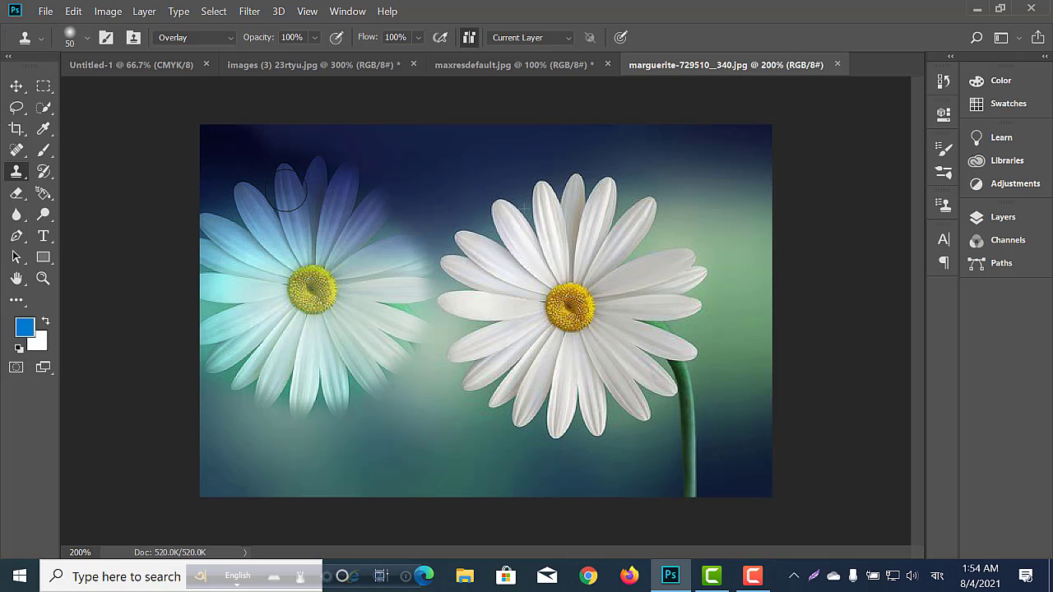
pyautogui.moveTo(331, 189)
pyautogui.mouseDown()
pyautogui.moveTo(387, 218)
pyautogui.moveTo(296, 141)
pyautogui.moveTo(377, 203)
pyautogui.moveTo(397, 234)
pyautogui.mouseUp()
pyautogui.moveTo(365, 177)
pyautogui.mouseDown()
pyautogui.moveTo(405, 273)
pyautogui.moveTo(405, 302)
pyautogui.moveTo(414, 240)
pyautogui.moveTo(375, 192)
pyautogui.moveTo(415, 264)
pyautogui.moveTo(396, 343)
pyautogui.moveTo(317, 387)
pyautogui.moveTo(209, 377)
pyautogui.moveTo(352, 398)
pyautogui.moveTo(413, 350)
pyautogui.moveTo(410, 378)
pyautogui.moveTo(380, 409)
pyautogui.moveTo(333, 423)
pyautogui.moveTo(300, 422)
pyautogui.moveTo(212, 383)
pyautogui.moveTo(308, 426)
pyautogui.moveTo(436, 376)
pyautogui.moveTo(434, 477)
pyautogui.moveTo(420, 408)
pyautogui.moveTo(332, 475)
pyautogui.moveTo(185, 423)
pyautogui.moveTo(395, 469)
pyautogui.moveTo(176, 469)
pyautogui.moveTo(184, 495)
pyautogui.moveTo(330, 489)
pyautogui.moveTo(377, 463)
pyautogui.moveTo(432, 467)
pyautogui.moveTo(482, 515)
pyautogui.moveTo(446, 432)
pyautogui.moveTo(521, 497)
pyautogui.moveTo(461, 431)
pyautogui.moveTo(447, 457)
pyautogui.mouseUp()
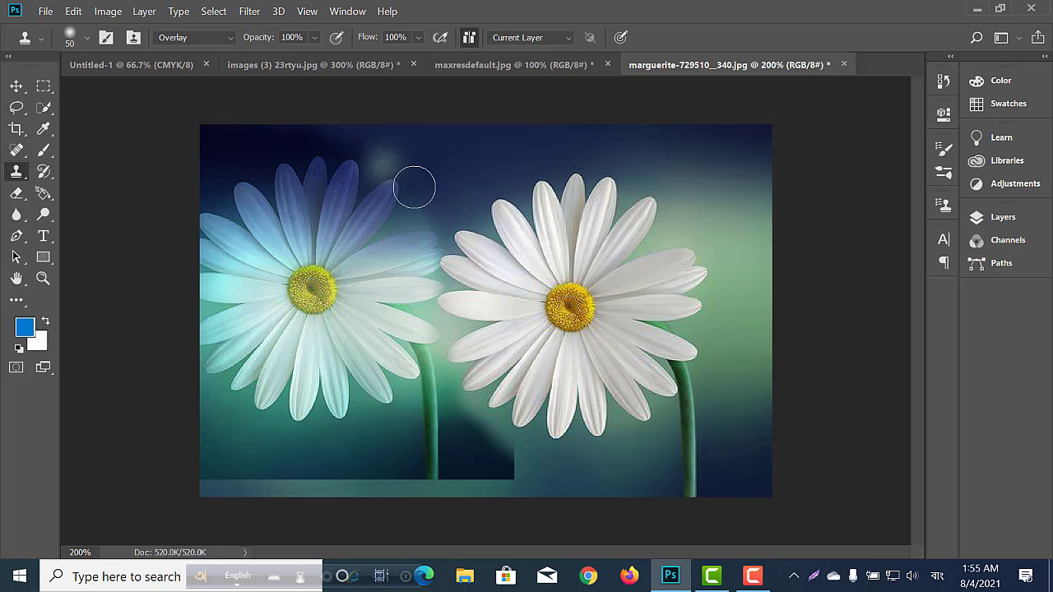
# Switch from the Clone Stamp to the Pattern Stamp Tool.
pyautogui.rightClick(16, 172)
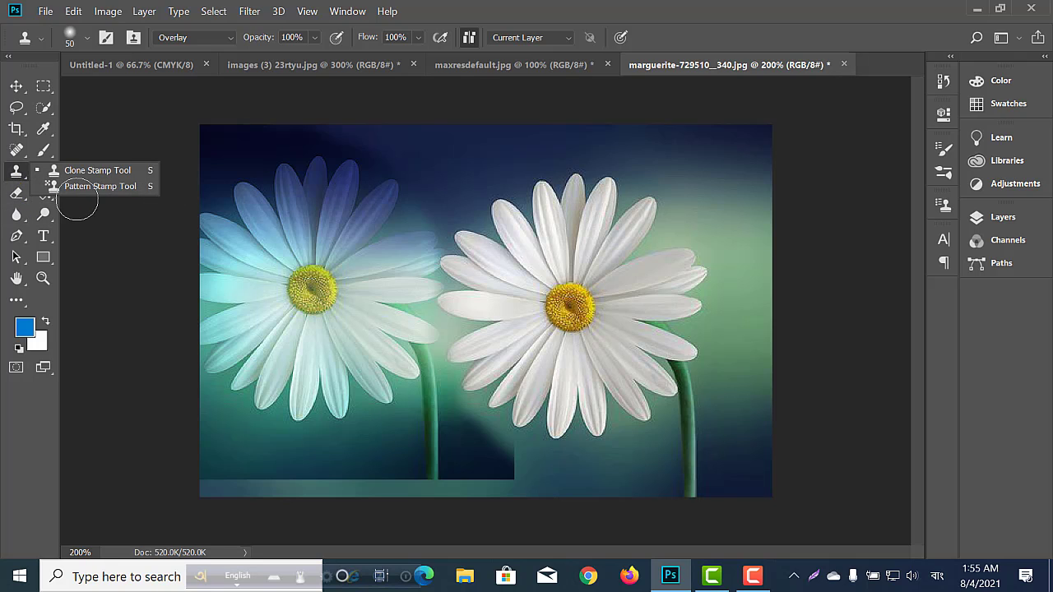
pyautogui.click(16, 175)
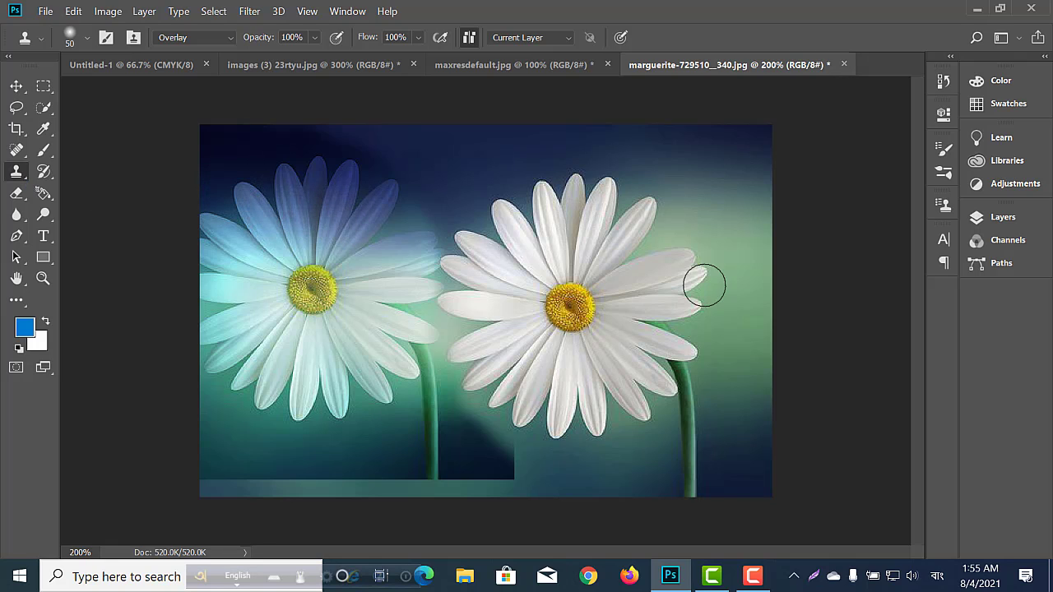
pyautogui.rightClick(15, 173)
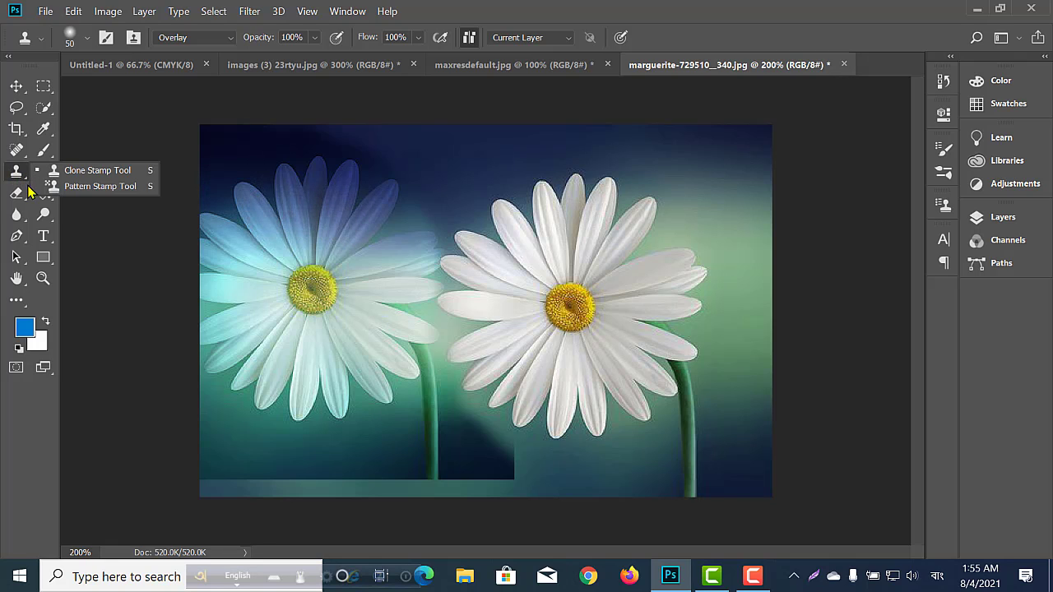
pyautogui.click(100, 187)
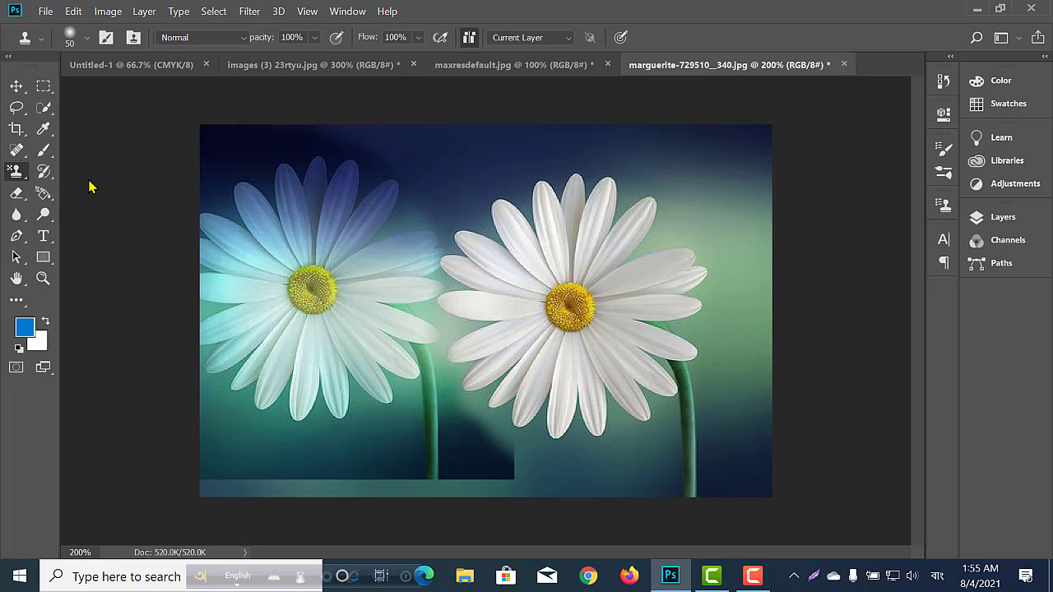
# Switch to the blank Untitled-1 document and enlarge the pattern picker.
pyautogui.click(128, 70)
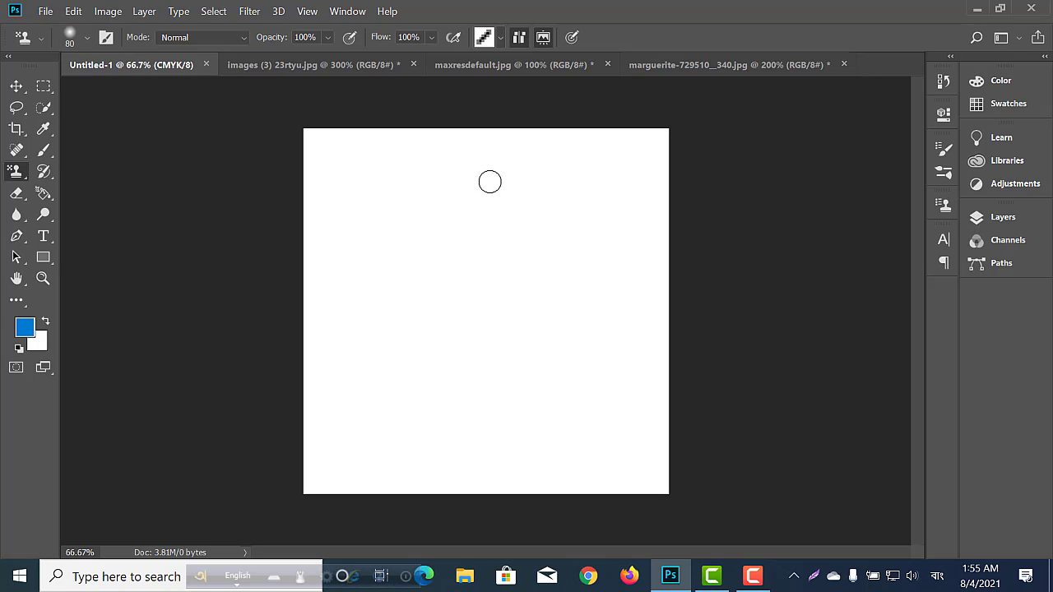
pyautogui.click(500, 43)
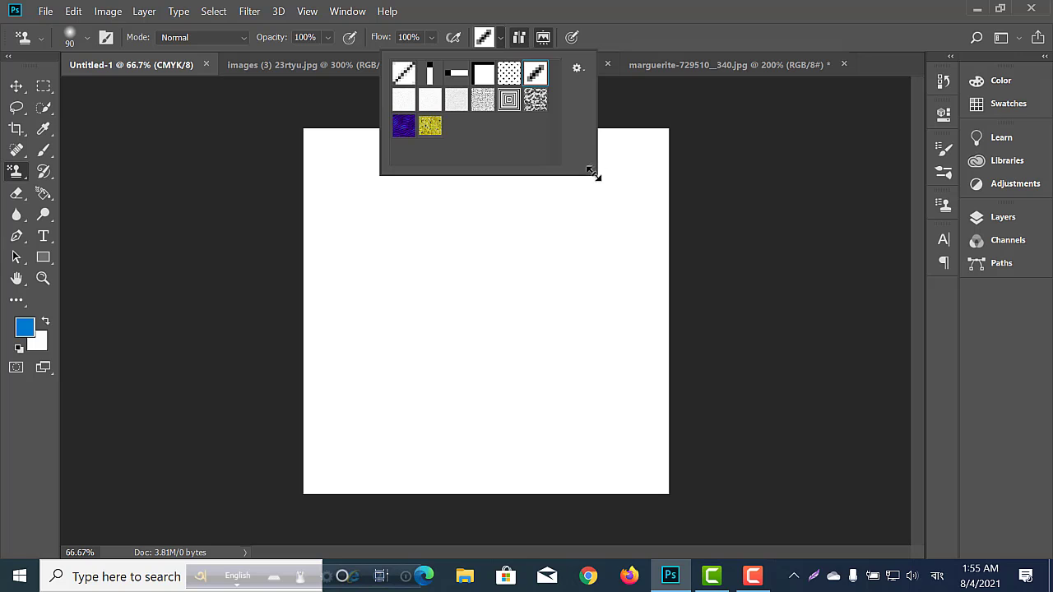
pyautogui.moveTo(594, 174); pyautogui.dragTo(732, 312)
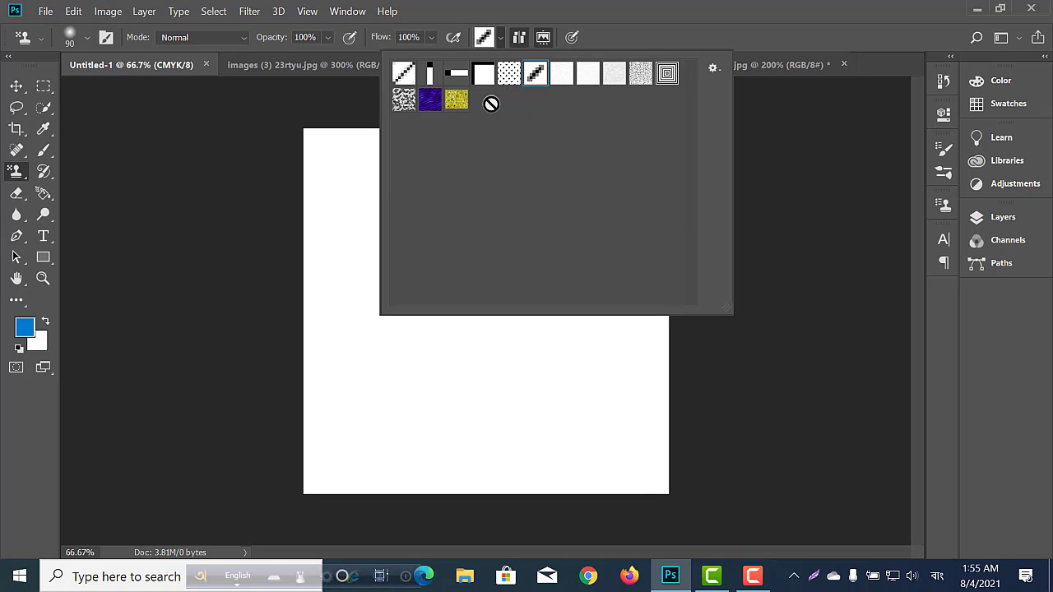
pyautogui.click(714, 69)
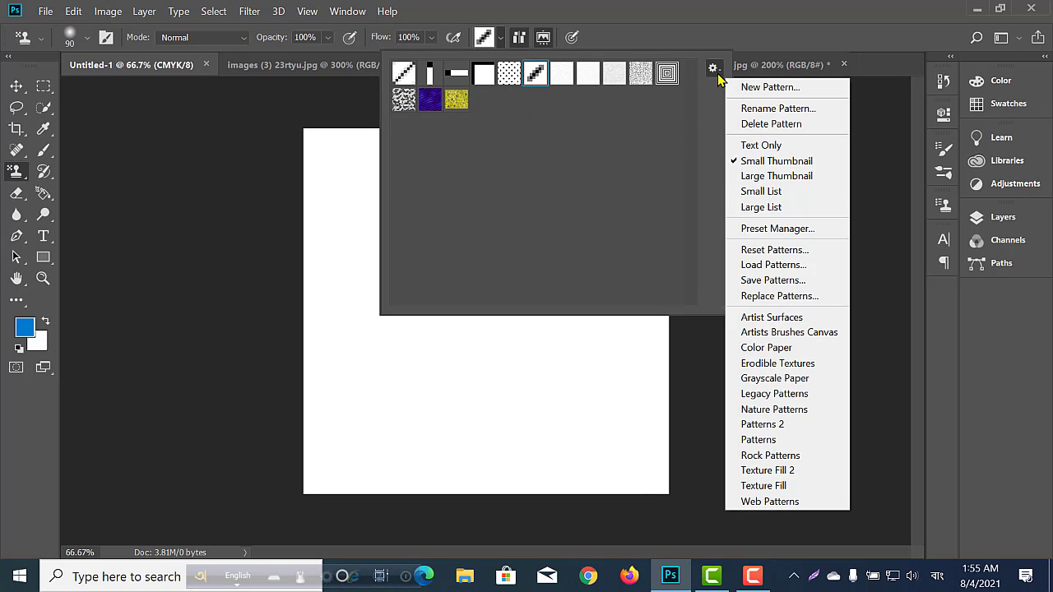
pyautogui.click(774, 268)
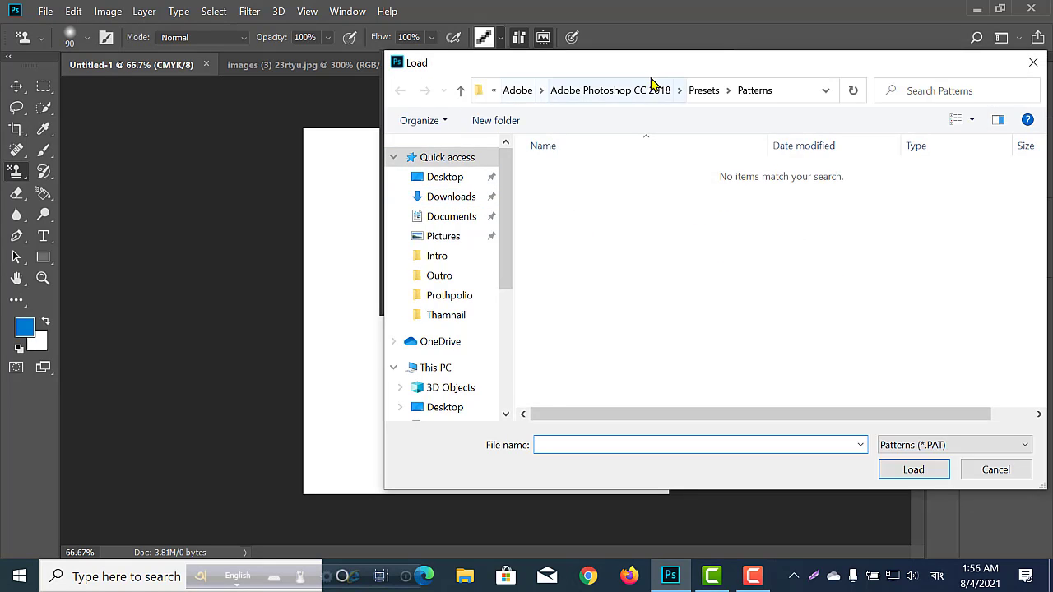
pyautogui.moveTo(666, 64); pyautogui.dragTo(451, 33)
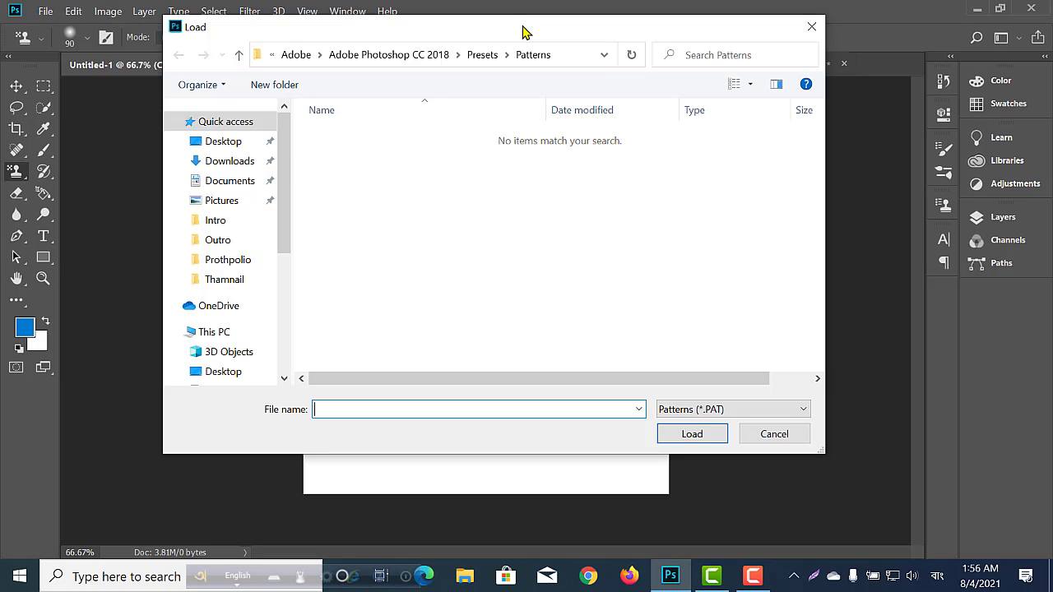
pyautogui.click(811, 27)
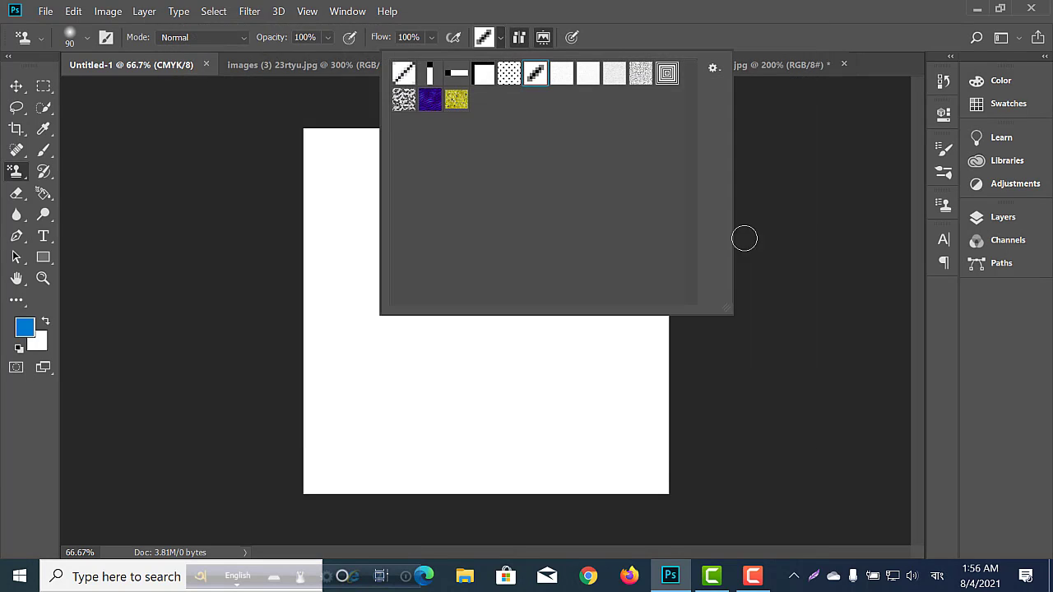
pyautogui.click(713, 70)
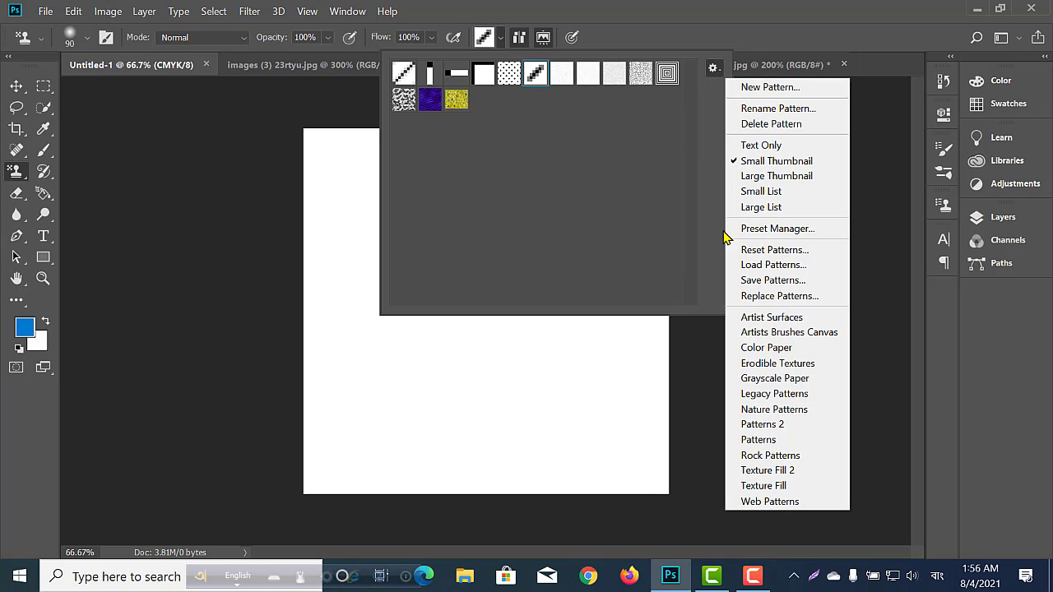
pyautogui.click(577, 181)
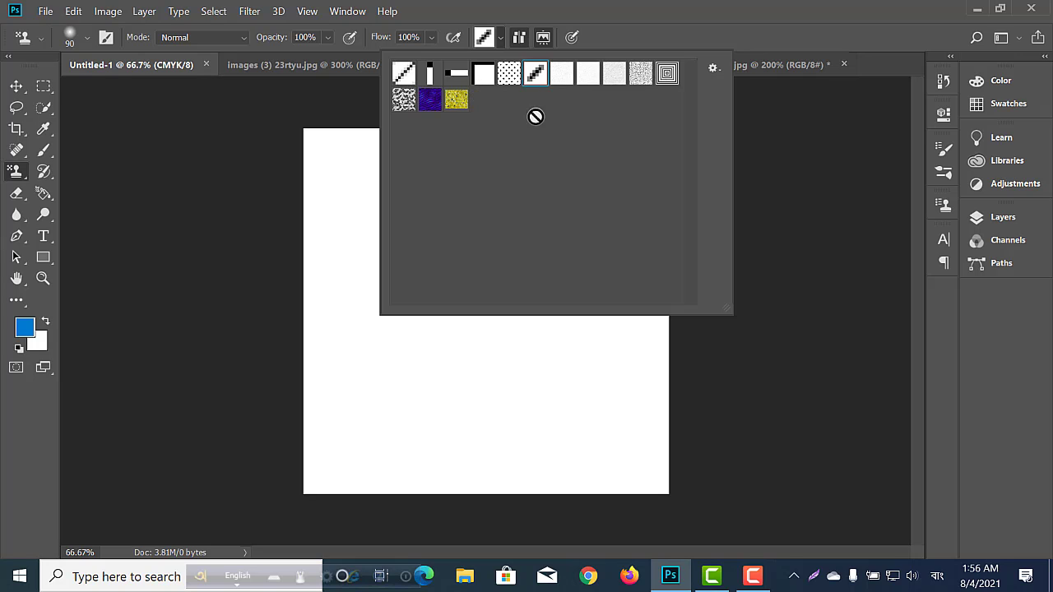
# Choose the yellow flower pattern and paint it over the whole canvas with a size 300 brush.
pyautogui.click(457, 101)
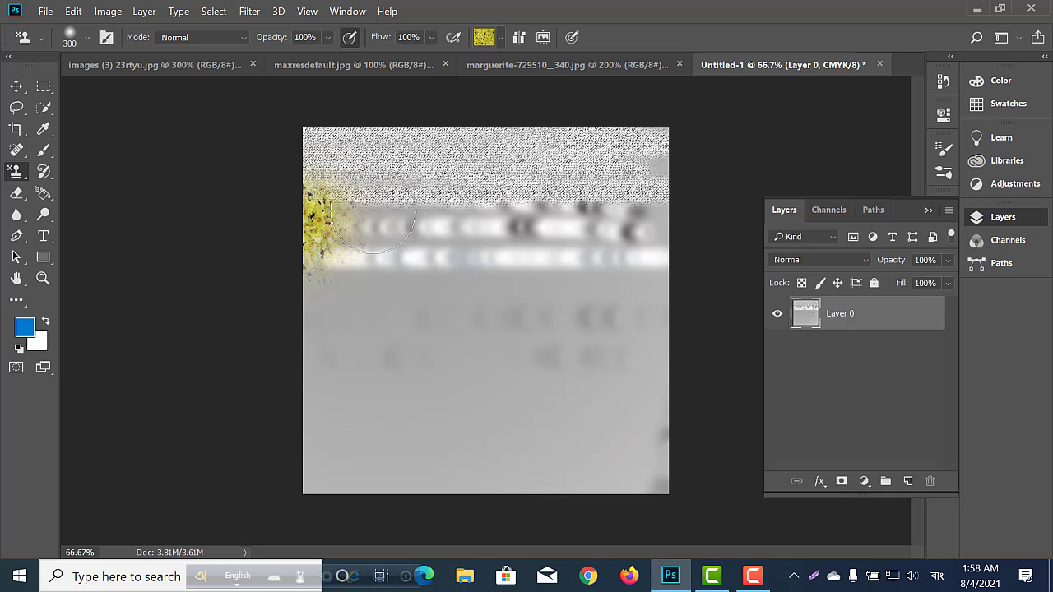
pyautogui.moveTo(313, 197)
pyautogui.mouseDown()
pyautogui.moveTo(670, 200)
pyautogui.moveTo(623, 153)
pyautogui.moveTo(280, 153)
pyautogui.mouseUp()
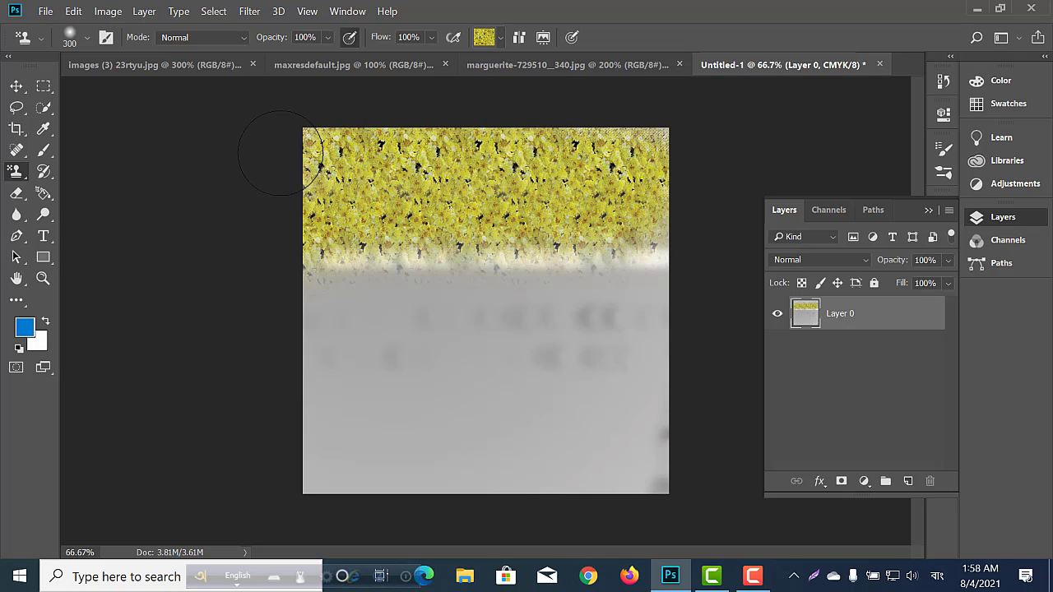
pyautogui.moveTo(394, 149)
pyautogui.mouseDown()
pyautogui.moveTo(667, 150)
pyautogui.moveTo(633, 195)
pyautogui.moveTo(286, 209)
pyautogui.moveTo(259, 228)
pyautogui.moveTo(287, 268)
pyautogui.moveTo(674, 289)
pyautogui.moveTo(634, 330)
pyautogui.moveTo(254, 341)
pyautogui.moveTo(505, 373)
pyautogui.moveTo(697, 370)
pyautogui.moveTo(568, 398)
pyautogui.moveTo(284, 410)
pyautogui.moveTo(719, 416)
pyautogui.moveTo(378, 461)
pyautogui.moveTo(290, 459)
pyautogui.moveTo(433, 483)
pyautogui.moveTo(717, 491)
pyautogui.moveTo(642, 340)
pyautogui.moveTo(646, 315)
pyautogui.moveTo(562, 221)
pyautogui.mouseUp()
# Choose the black-and-white dotted pattern and paint it as a soft border around the canvas edges.
pyautogui.click(500, 38)
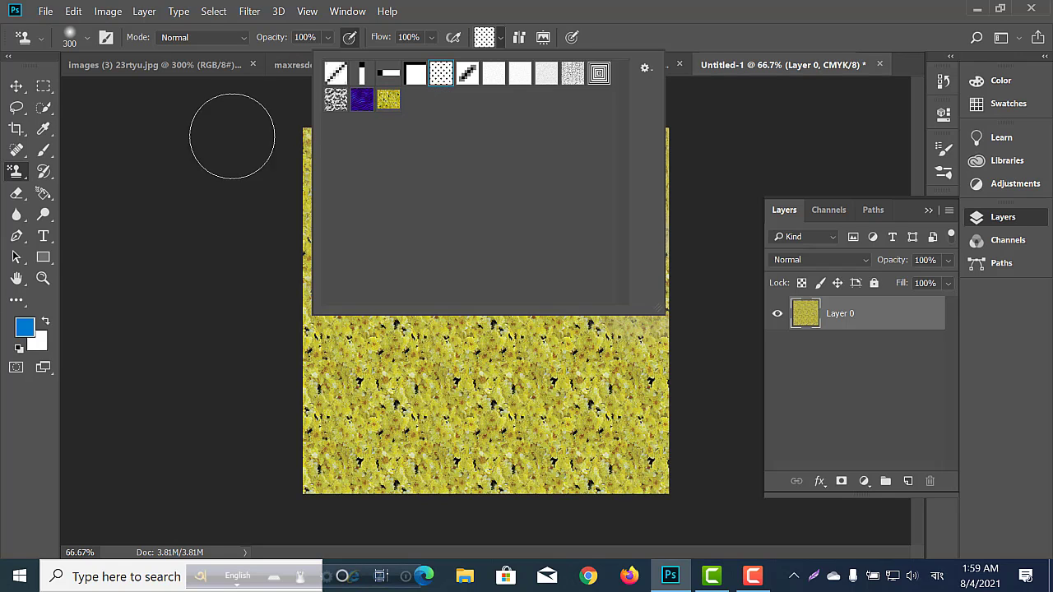
pyautogui.click(271, 131)
pyautogui.moveTo(274, 135)
pyautogui.mouseDown()
pyautogui.moveTo(258, 279)
pyautogui.moveTo(271, 473)
pyautogui.moveTo(285, 129)
pyautogui.moveTo(326, 98)
pyautogui.moveTo(680, 98)
pyautogui.moveTo(697, 267)
pyautogui.moveTo(689, 374)
pyautogui.moveTo(671, 490)
pyautogui.moveTo(661, 499)
pyautogui.moveTo(432, 508)
pyautogui.moveTo(249, 482)
pyautogui.mouseUp()
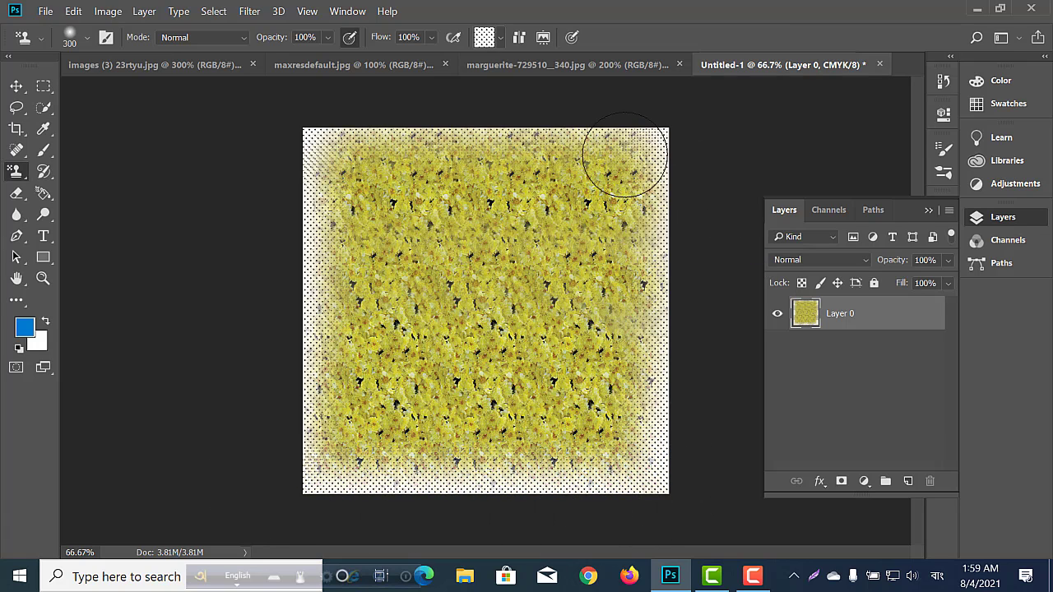
# Paint the dotted pattern over the remaining yellow flowers until it covers the whole canvas.
pyautogui.click(501, 41)
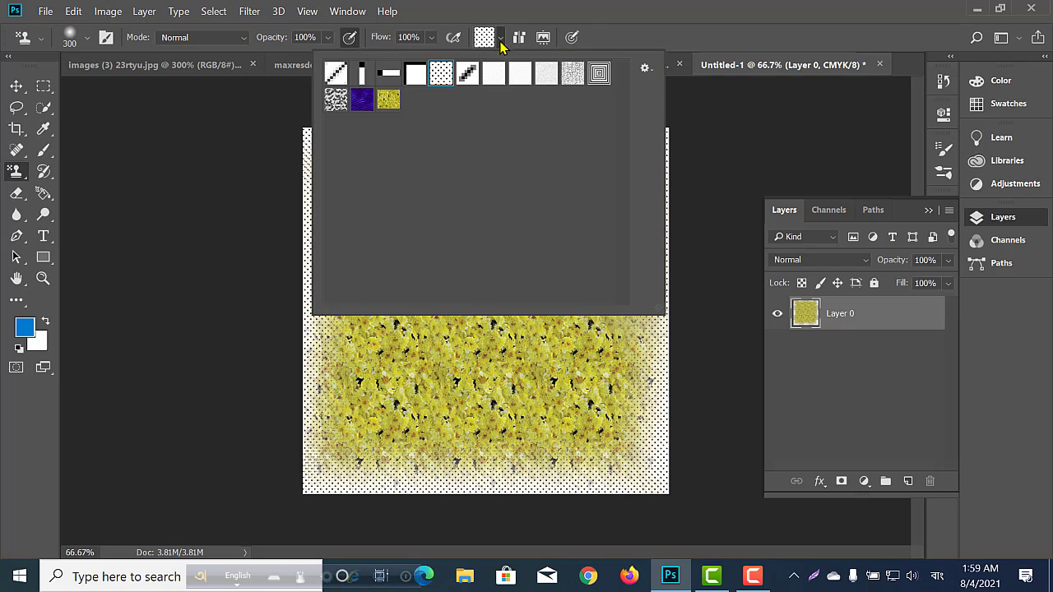
pyautogui.click(500, 41)
pyautogui.moveTo(691, 165)
pyautogui.mouseDown()
pyautogui.moveTo(653, 174)
pyautogui.moveTo(266, 165)
pyautogui.moveTo(701, 147)
pyautogui.moveTo(646, 209)
pyautogui.moveTo(459, 210)
pyautogui.moveTo(297, 232)
pyautogui.moveTo(552, 270)
pyautogui.moveTo(737, 281)
pyautogui.moveTo(698, 301)
pyautogui.moveTo(320, 308)
pyautogui.moveTo(688, 326)
pyautogui.moveTo(236, 389)
pyautogui.moveTo(658, 395)
pyautogui.moveTo(629, 411)
pyautogui.moveTo(132, 425)
pyautogui.moveTo(649, 480)
pyautogui.moveTo(634, 411)
pyautogui.mouseUp()
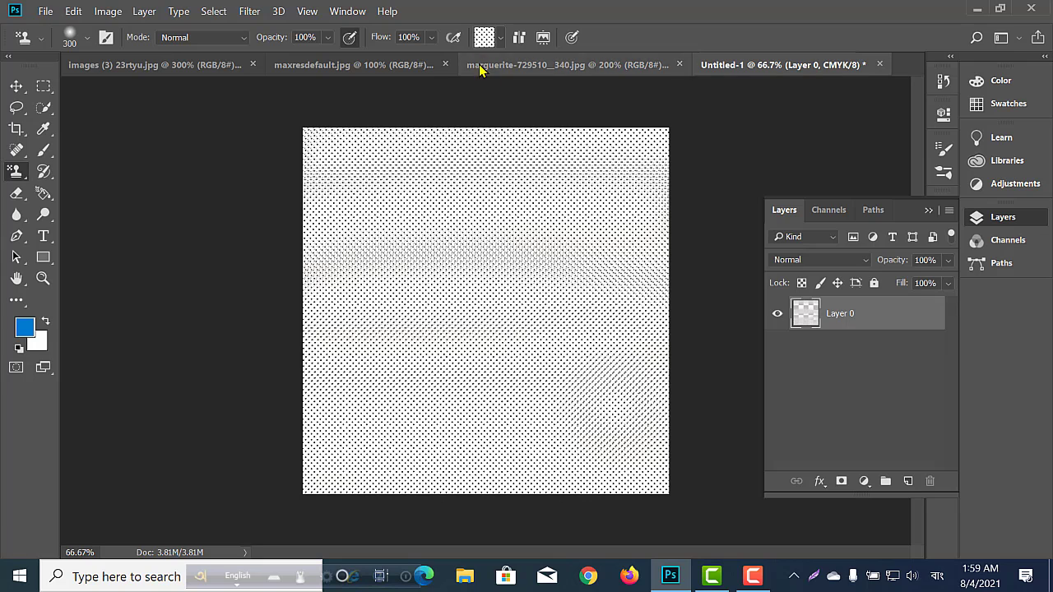
# Choose the diagonal line pattern and paint it over the whole canvas, enlarging the brush to size 1000.
pyautogui.click(500, 38)
pyautogui.click(469, 78)
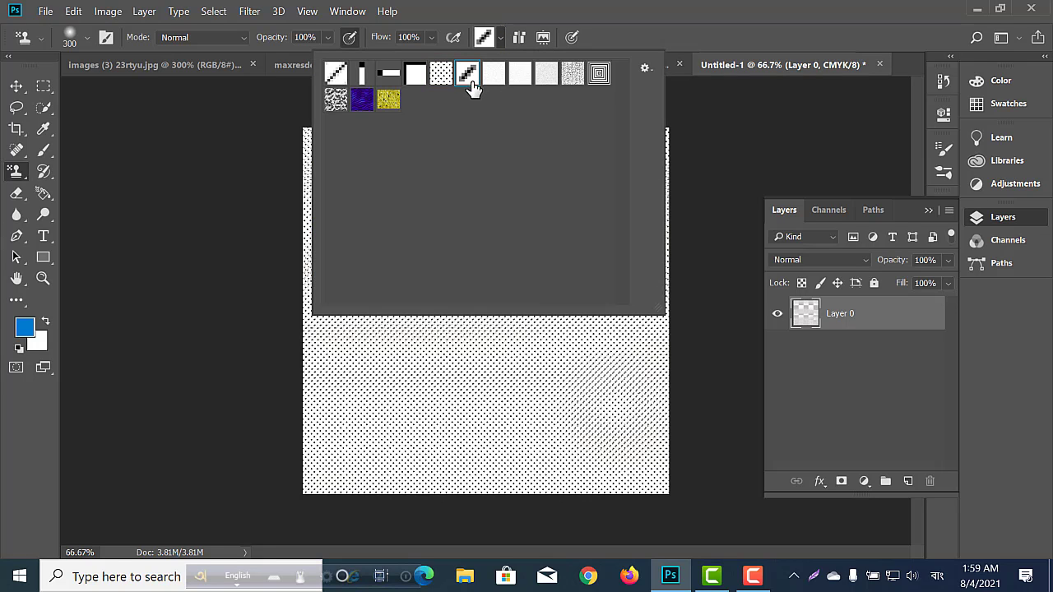
pyautogui.moveTo(256, 149)
pyautogui.mouseDown()
pyautogui.moveTo(581, 175)
pyautogui.moveTo(662, 159)
pyautogui.moveTo(284, 140)
pyautogui.moveTo(639, 153)
pyautogui.moveTo(117, 230)
pyautogui.mouseUp()
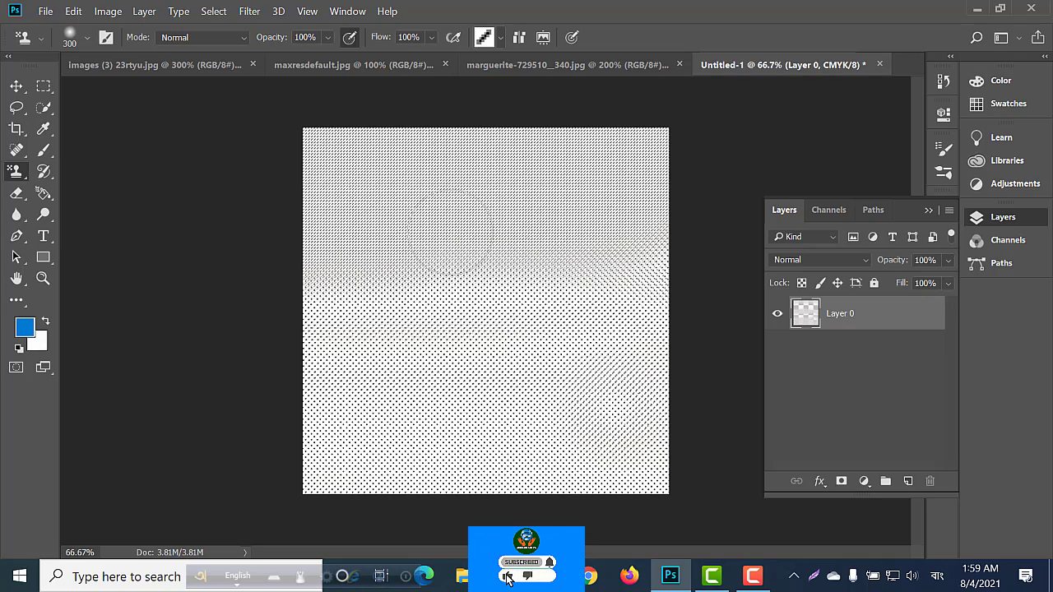
pyautogui.press(']')
pyautogui.press(']')
pyautogui.press(']')
pyautogui.press(']')
pyautogui.press(']')
pyautogui.press(']')
pyautogui.press(']')
pyautogui.moveTo(354, 186)
pyautogui.mouseDown()
pyautogui.moveTo(619, 170)
pyautogui.moveTo(660, 192)
pyautogui.moveTo(376, 286)
pyautogui.moveTo(281, 303)
pyautogui.moveTo(613, 366)
pyautogui.moveTo(562, 411)
pyautogui.moveTo(268, 400)
pyautogui.moveTo(481, 376)
pyautogui.moveTo(494, 77)
pyautogui.mouseUp()
# Choose the concentric squares pattern and paint it over the whole canvas with the size 1000 brush.
pyautogui.click(501, 38)
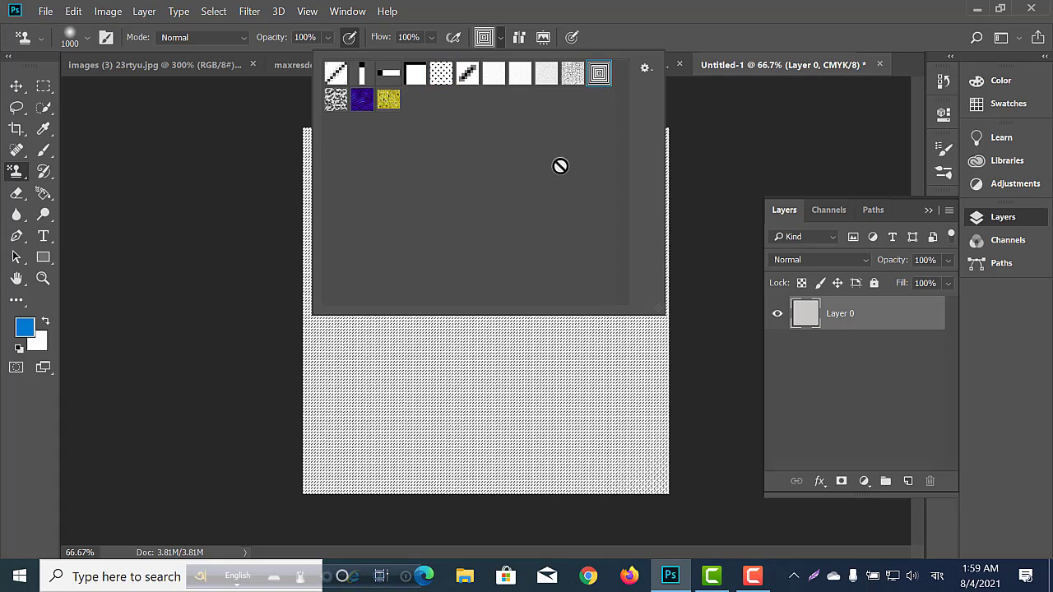
pyautogui.moveTo(232, 248)
pyautogui.mouseDown()
pyautogui.moveTo(386, 313)
pyautogui.moveTo(576, 313)
pyautogui.moveTo(342, 223)
pyautogui.moveTo(582, 329)
pyautogui.moveTo(330, 423)
pyautogui.moveTo(434, 284)
pyautogui.moveTo(475, 301)
pyautogui.moveTo(460, 296)
pyautogui.moveTo(481, 330)
pyautogui.moveTo(469, 288)
pyautogui.moveTo(455, 305)
pyautogui.moveTo(487, 317)
pyautogui.moveTo(477, 311)
pyautogui.moveTo(529, 274)
pyautogui.moveTo(452, 263)
pyautogui.moveTo(536, 254)
pyautogui.moveTo(498, 278)
pyautogui.mouseUp()
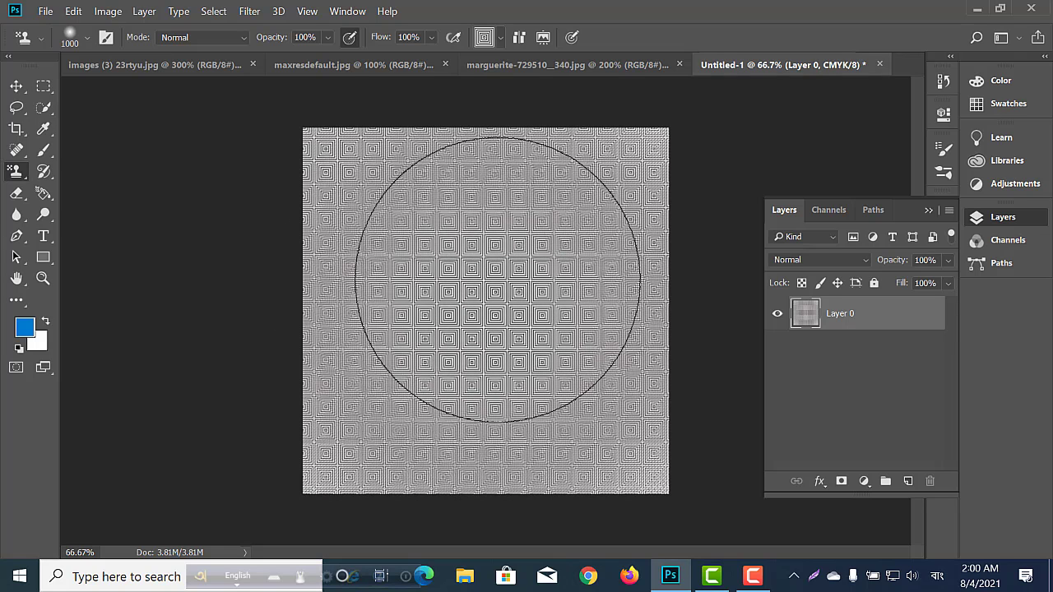
pyautogui.hotkey('ctrl', '-')
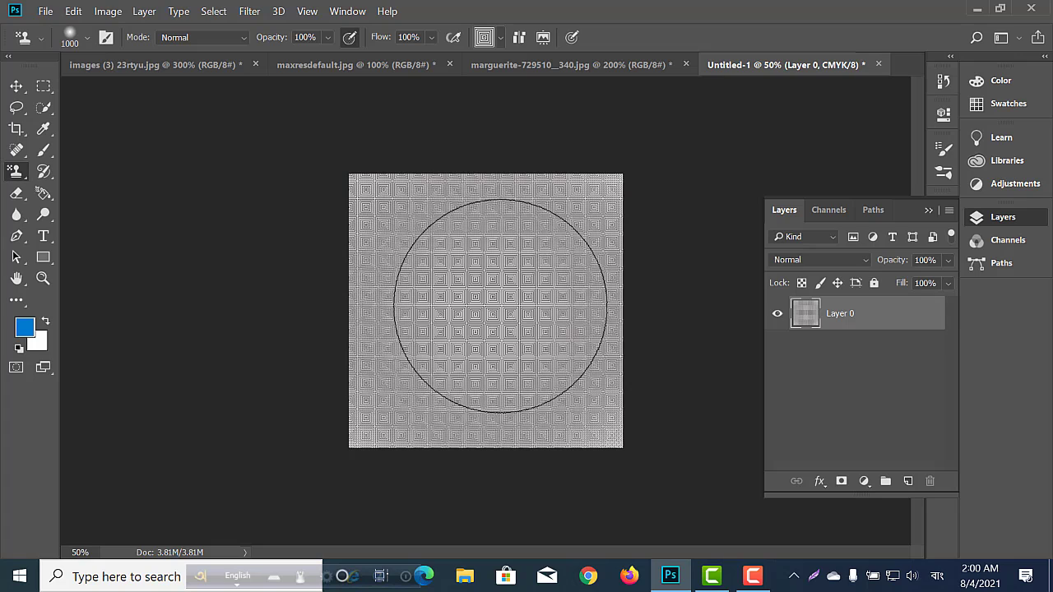
pyautogui.rightClick(13, 179)
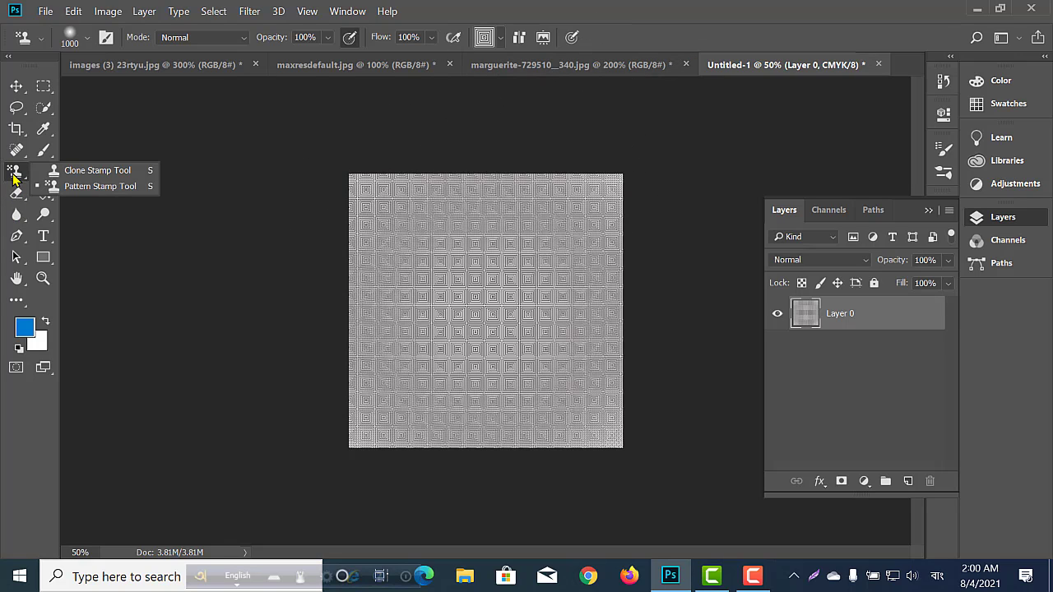
pyautogui.click(86, 186)
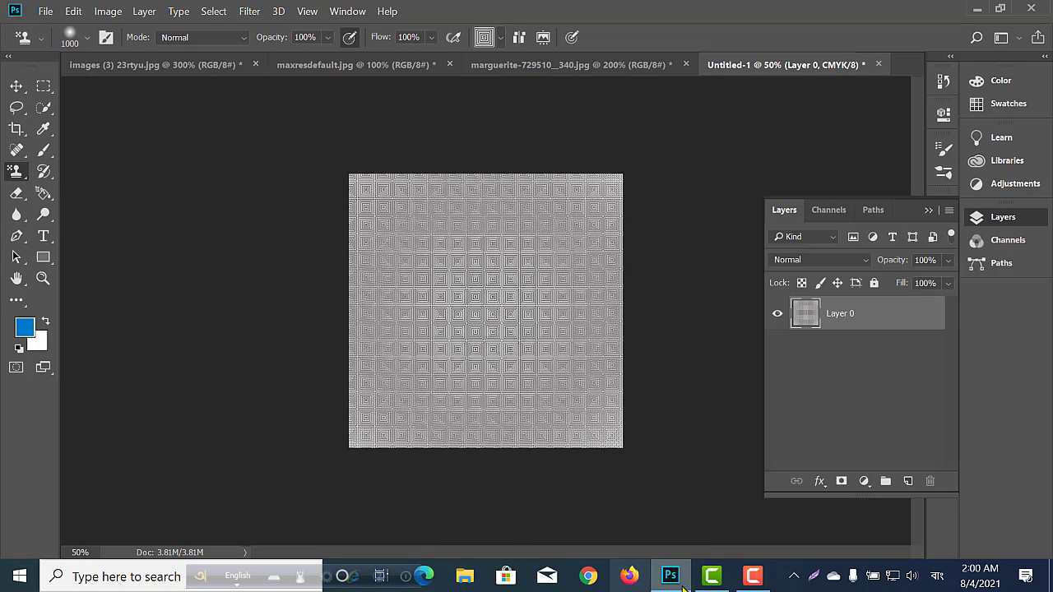
pyautogui.click(752, 580)
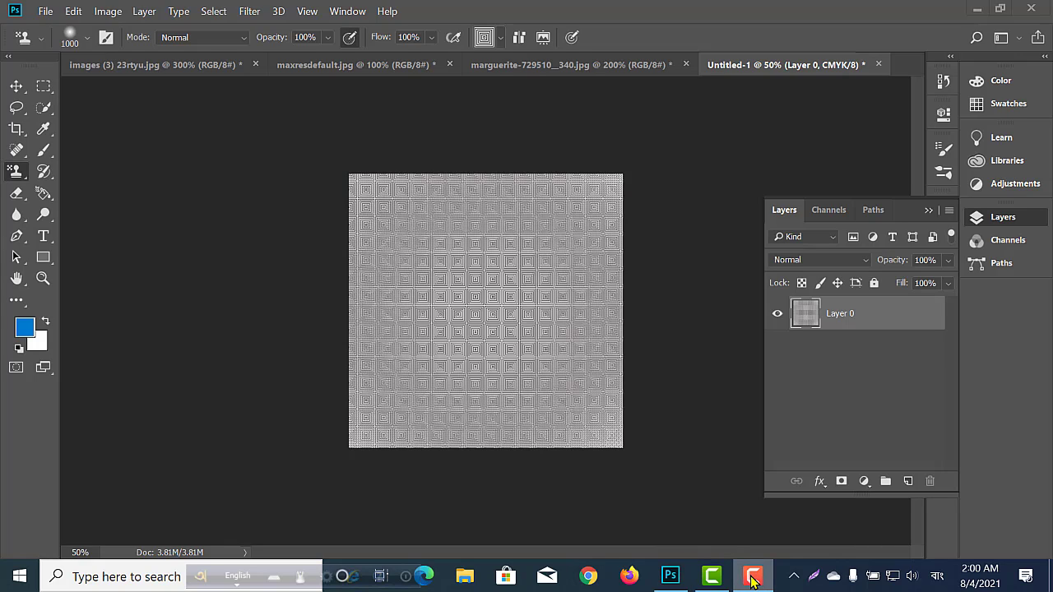
# Switch to the marguerite daisy photo and select the History Brush Tool.
pyautogui.click(46, 177)
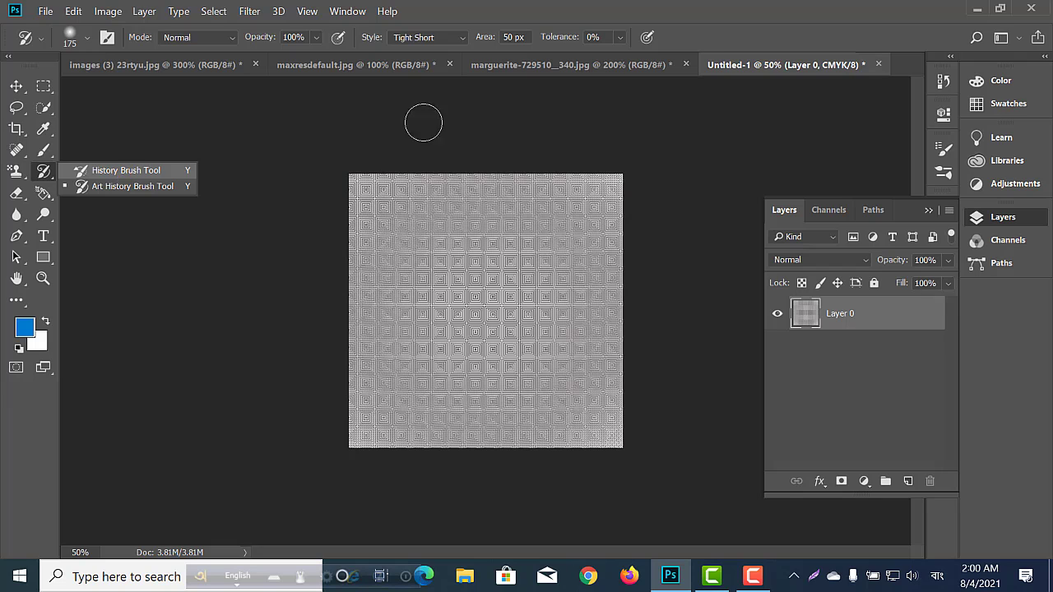
pyautogui.click(640, 66)
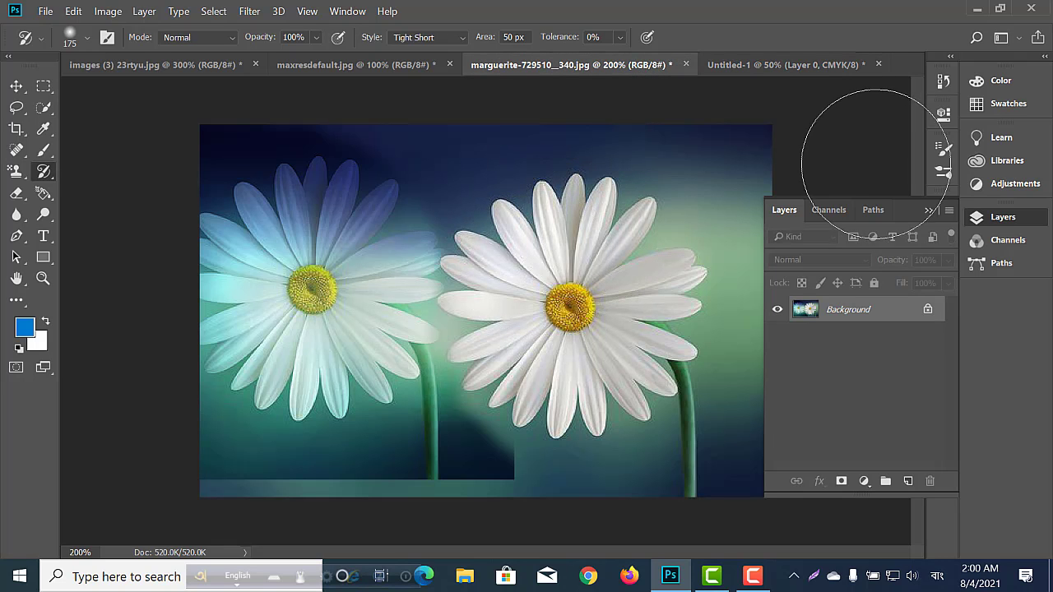
pyautogui.rightClick(39, 177)
pyautogui.click(115, 171)
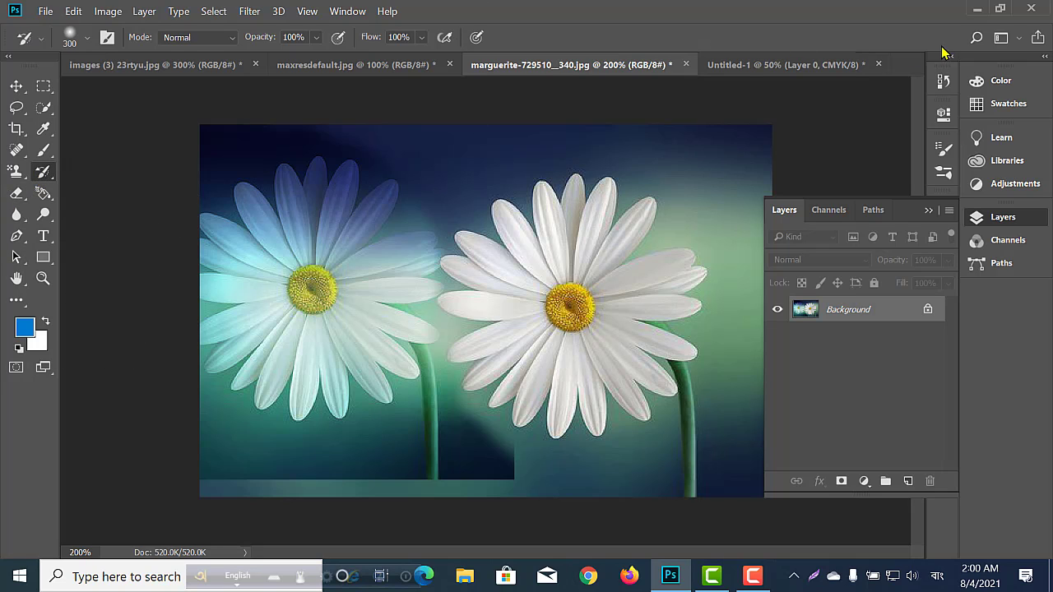
# Revert the daisy photo to its original history snapshot and brush over it with the History Brush.
pyautogui.click(944, 82)
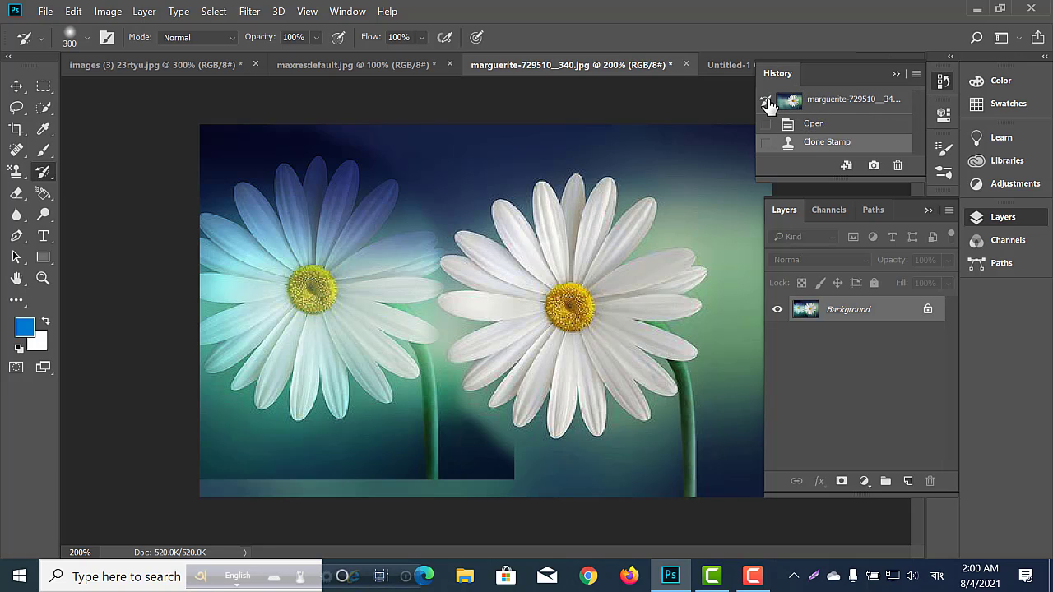
pyautogui.click(839, 103)
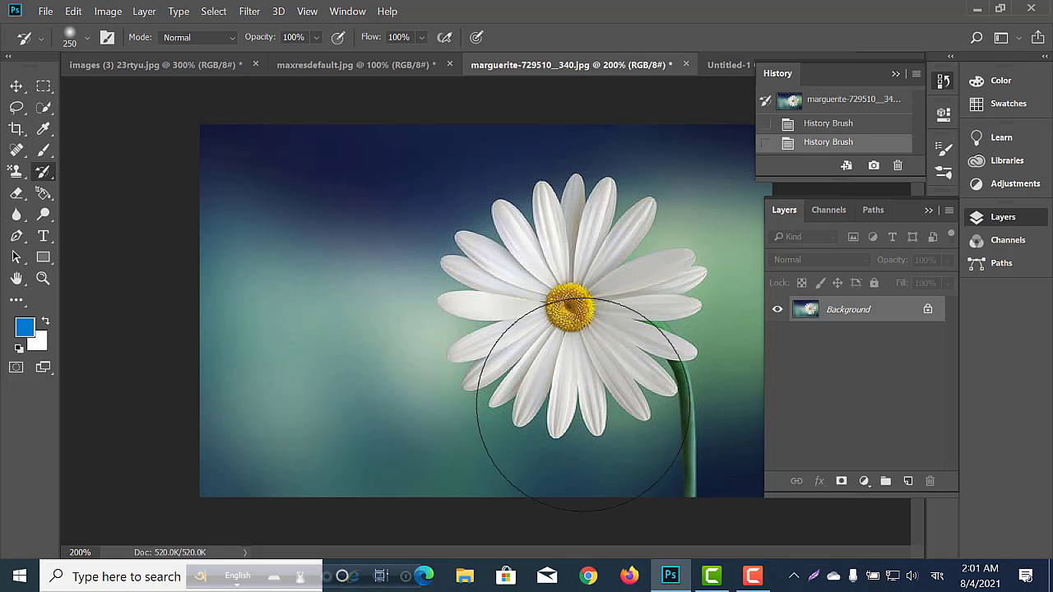
pyautogui.moveTo(582, 404); pyautogui.dragTo(778, 389)
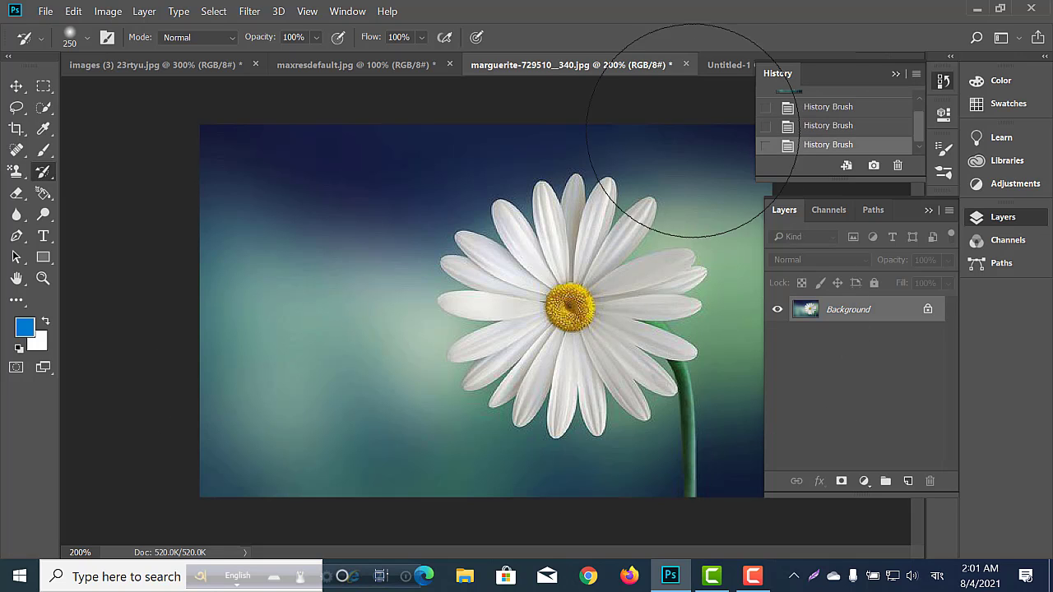
# Switch to maxresdefault.jpg and restore the original left dahlia with the History Brush at size 250.
pyautogui.click(354, 68)
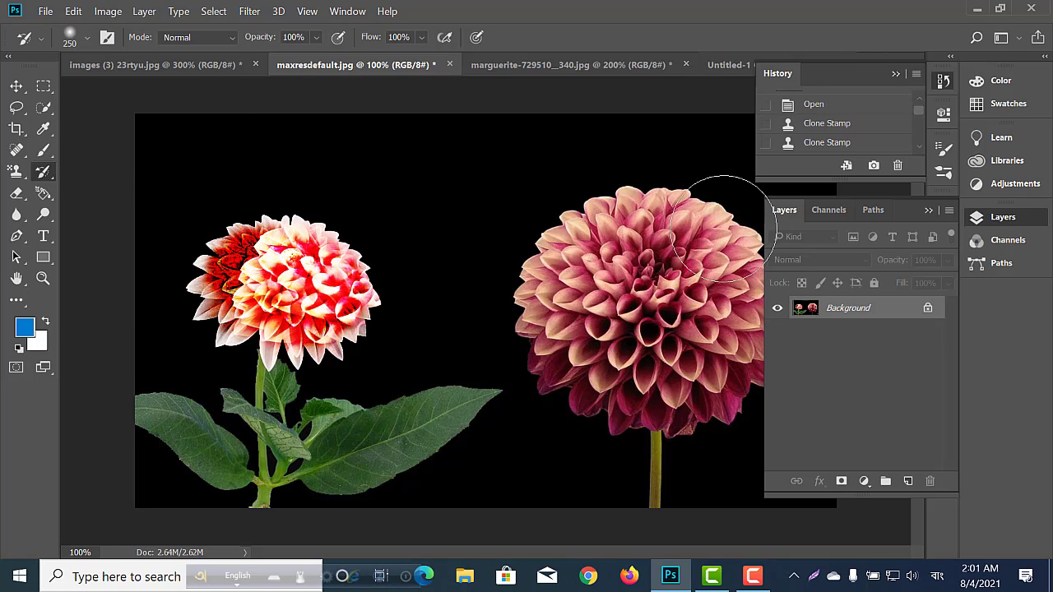
pyautogui.click(928, 211)
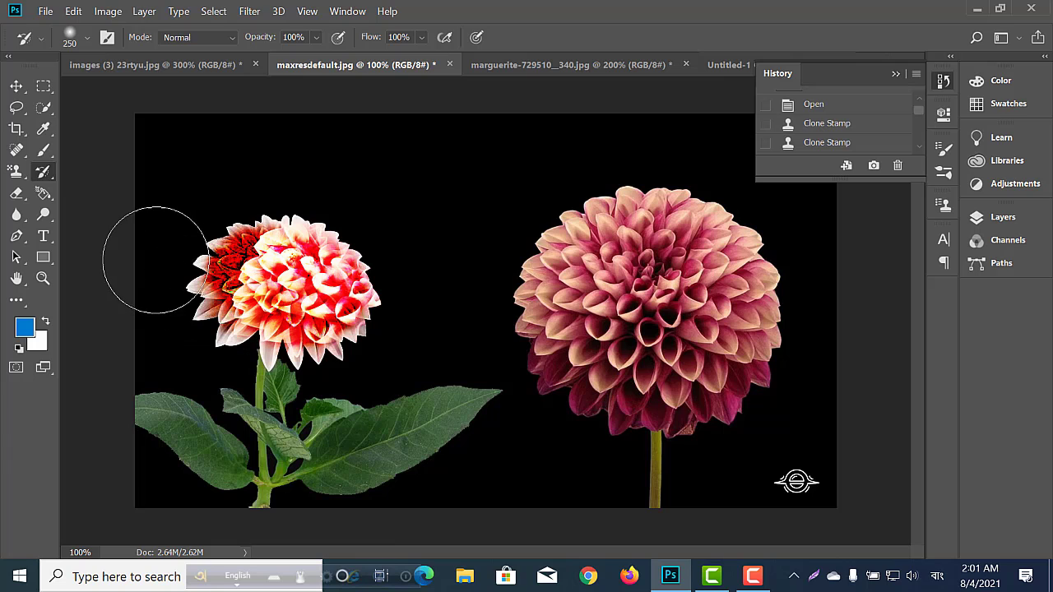
pyautogui.moveTo(155, 258); pyautogui.dragTo(334, 251)
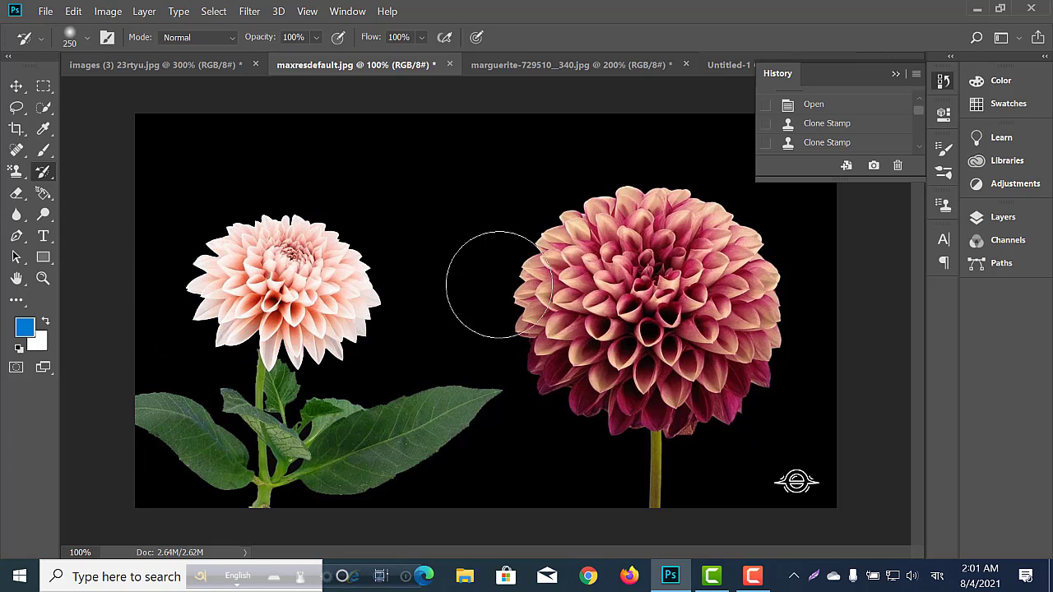
pyautogui.moveTo(584, 251)
pyautogui.mouseDown()
pyautogui.moveTo(214, 286)
pyautogui.moveTo(225, 240)
pyautogui.mouseUp()
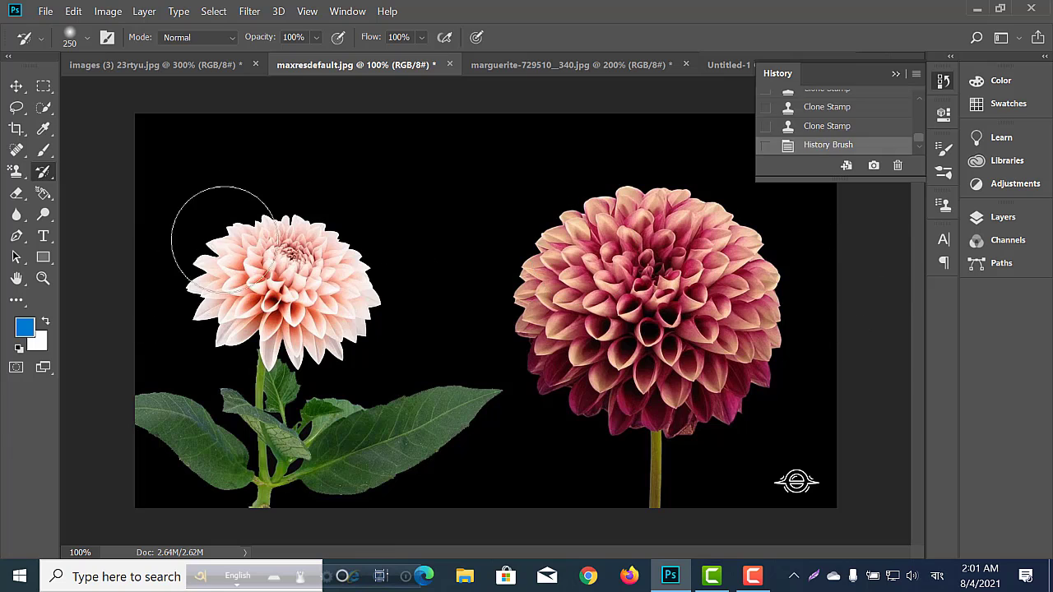
# Switch to images (3) 23rtyu.jpg and brush away the cloned flower in the sky with the History Brush, reducing its size to 100.
pyautogui.click(193, 66)
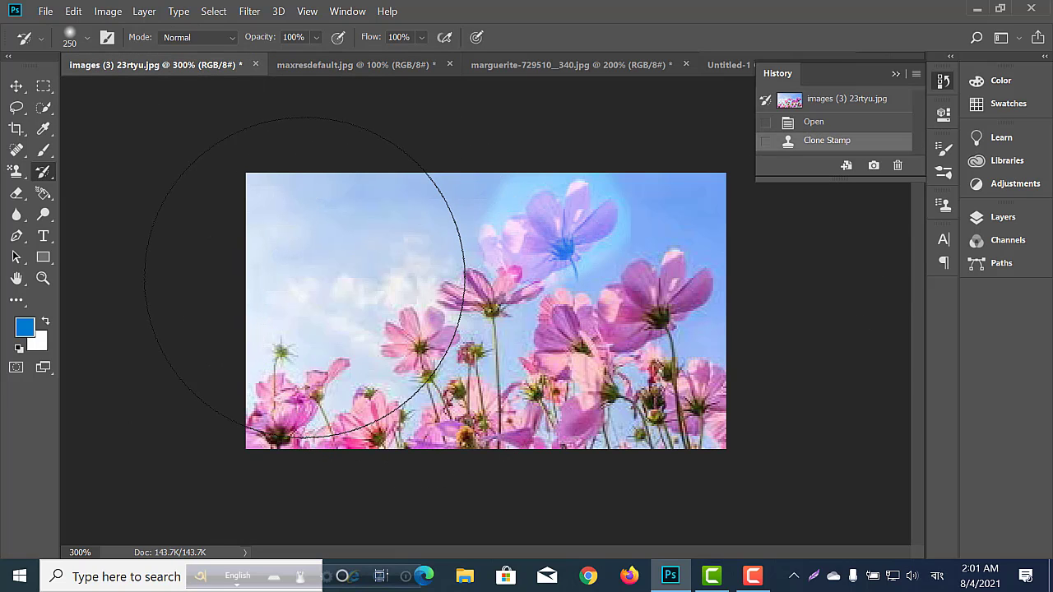
pyautogui.moveTo(306, 275)
pyautogui.mouseDown()
pyautogui.moveTo(596, 259)
pyautogui.moveTo(711, 276)
pyautogui.moveTo(651, 370)
pyautogui.moveTo(250, 368)
pyautogui.mouseUp()
pyautogui.press('[')
pyautogui.press('[')
pyautogui.press('[')
pyautogui.press('[')
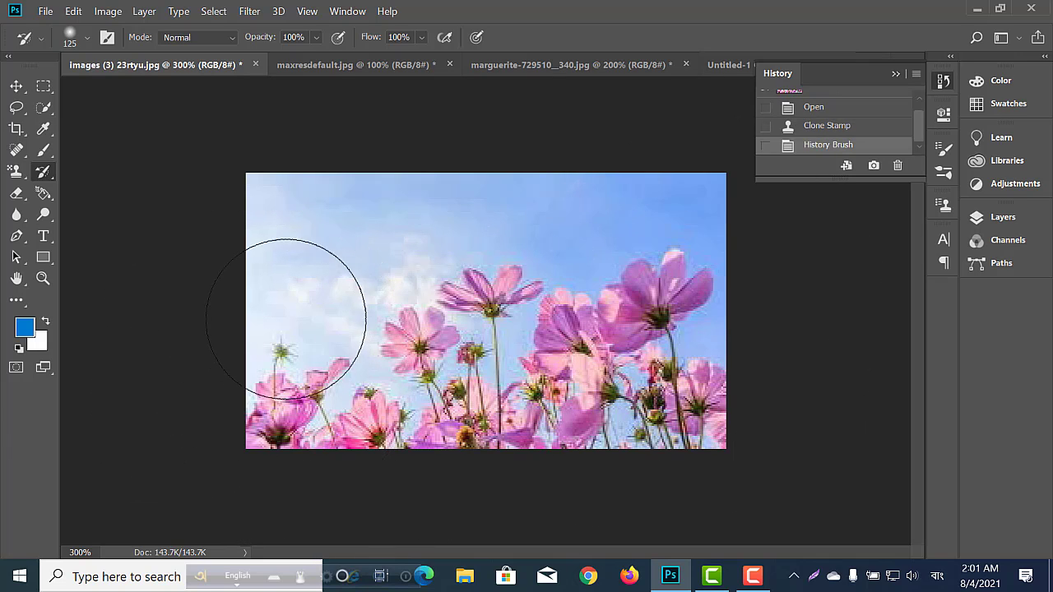
# Switch to Untitled-1 and paint the whole canvas back to blank white with a size 500 History Brush.
pyautogui.click(732, 65)
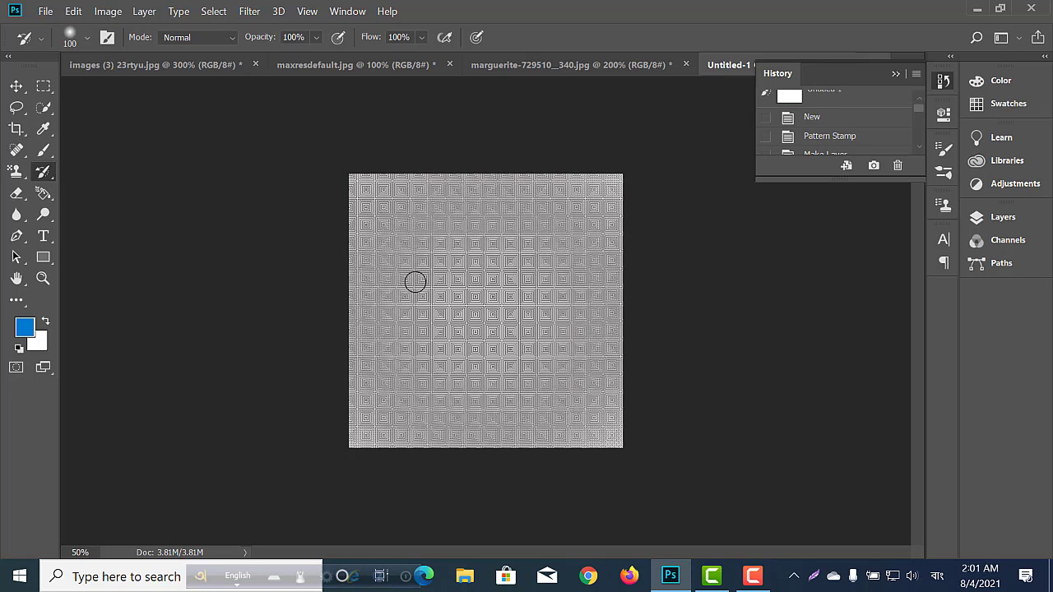
pyautogui.press(']')
pyautogui.press(']')
pyautogui.press(']')
pyautogui.moveTo(339, 197)
pyautogui.mouseDown()
pyautogui.moveTo(586, 191)
pyautogui.moveTo(671, 205)
pyautogui.moveTo(316, 272)
pyautogui.moveTo(237, 305)
pyautogui.moveTo(492, 286)
pyautogui.moveTo(563, 348)
pyautogui.moveTo(301, 385)
pyautogui.moveTo(653, 405)
pyautogui.moveTo(355, 384)
pyautogui.mouseUp()
pyautogui.moveTo(384, 487)
pyautogui.mouseDown()
pyautogui.moveTo(437, 206)
pyautogui.moveTo(462, 460)
pyautogui.moveTo(525, 175)
pyautogui.moveTo(629, 217)
pyautogui.moveTo(600, 428)
pyautogui.moveTo(590, 292)
pyautogui.moveTo(361, 486)
pyautogui.moveTo(317, 180)
pyautogui.moveTo(609, 156)
pyautogui.moveTo(526, 252)
pyautogui.moveTo(609, 213)
pyautogui.mouseUp()
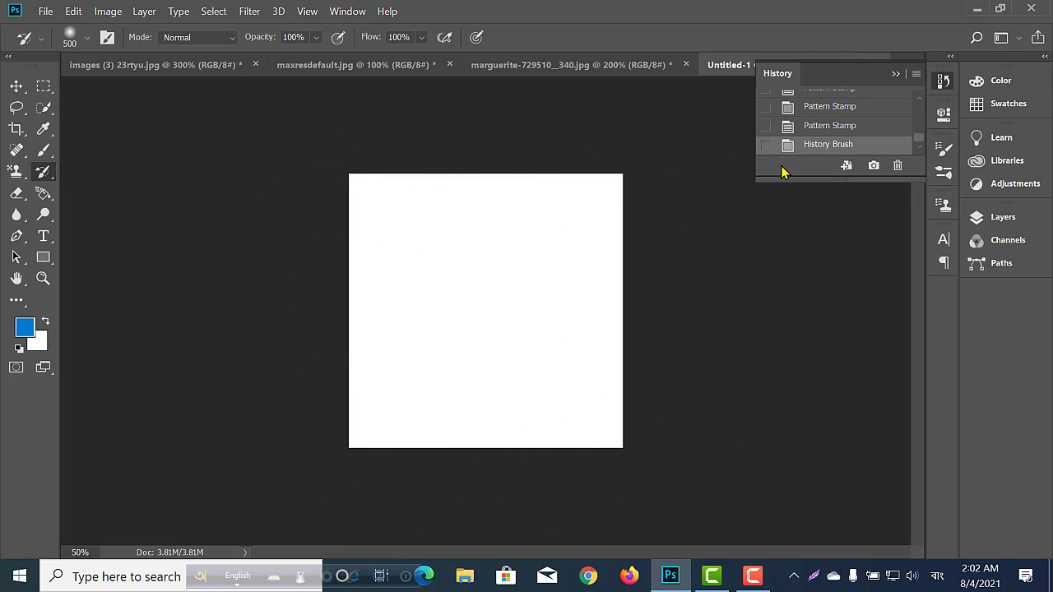
# Revert Untitled-1 to its initial blank snapshot in the history.
pyautogui.scroll(4, 801, 103)
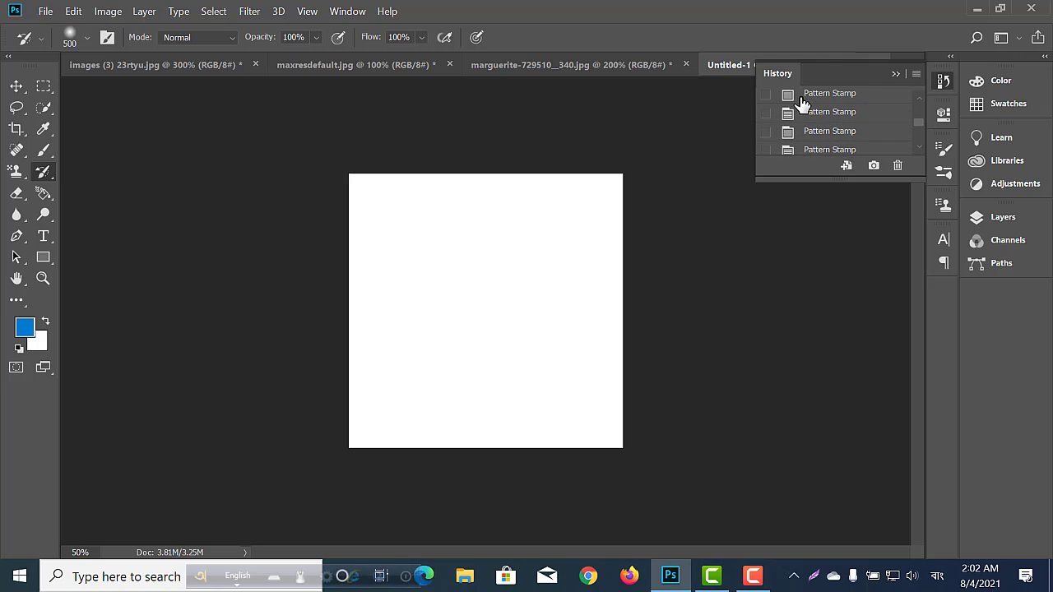
pyautogui.scroll(3, 801, 103)
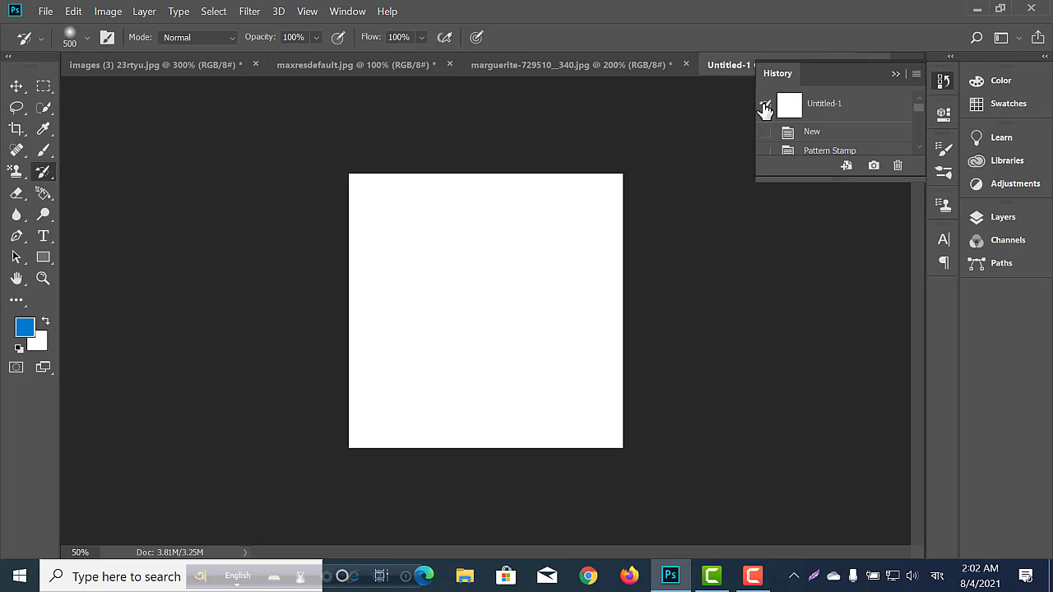
pyautogui.click(822, 108)
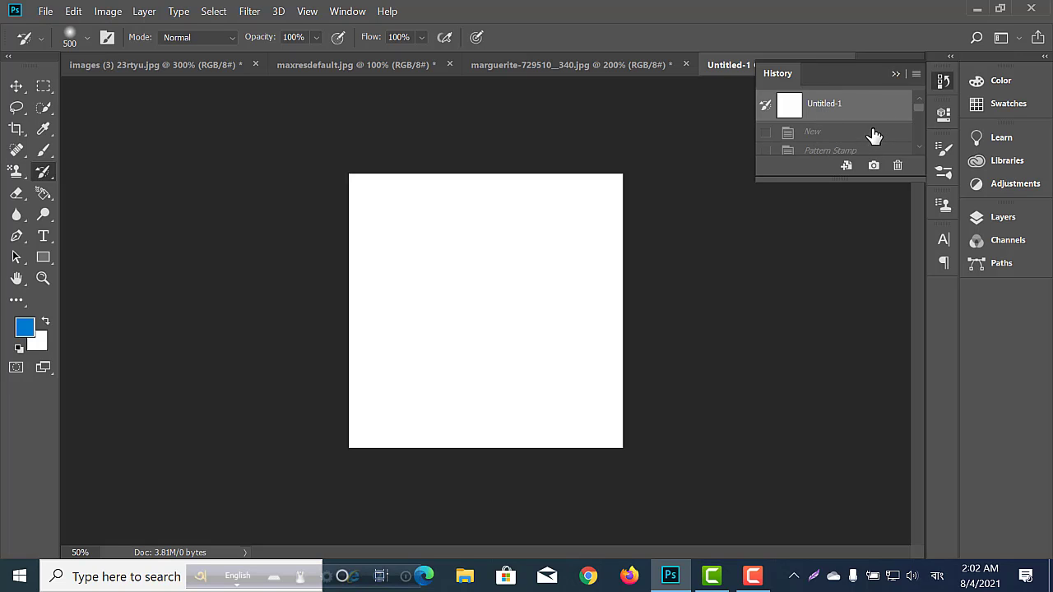
# Return to a Pattern Stamp history state with the squares pattern and set an earlier Pattern Stamp state as the History Brush source.
pyautogui.scroll(-3, 844, 141)
pyautogui.scroll(-5, 841, 137)
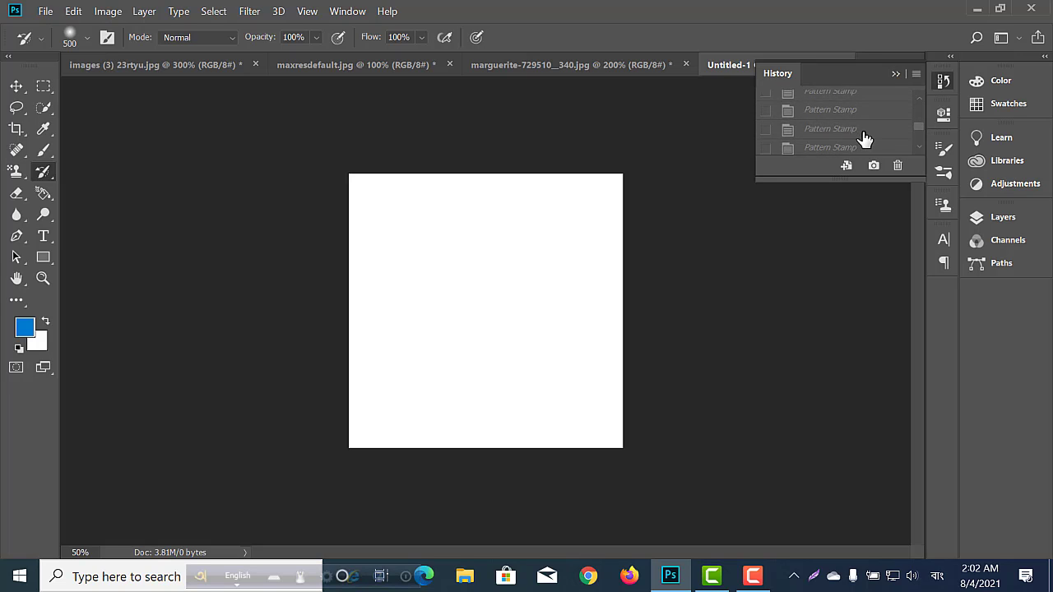
pyautogui.click(832, 109)
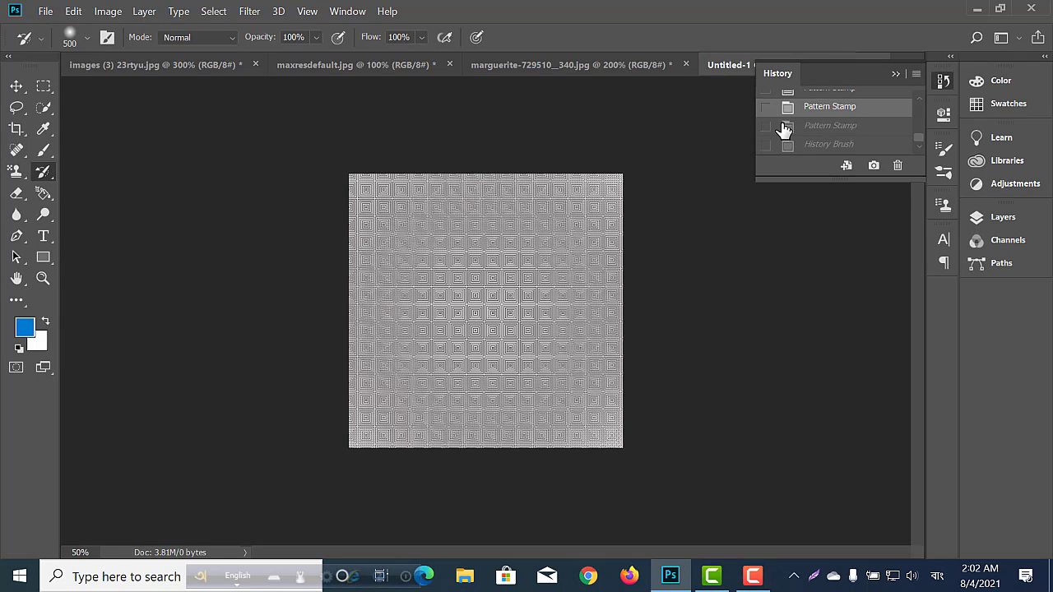
pyautogui.scroll(1, 775, 128)
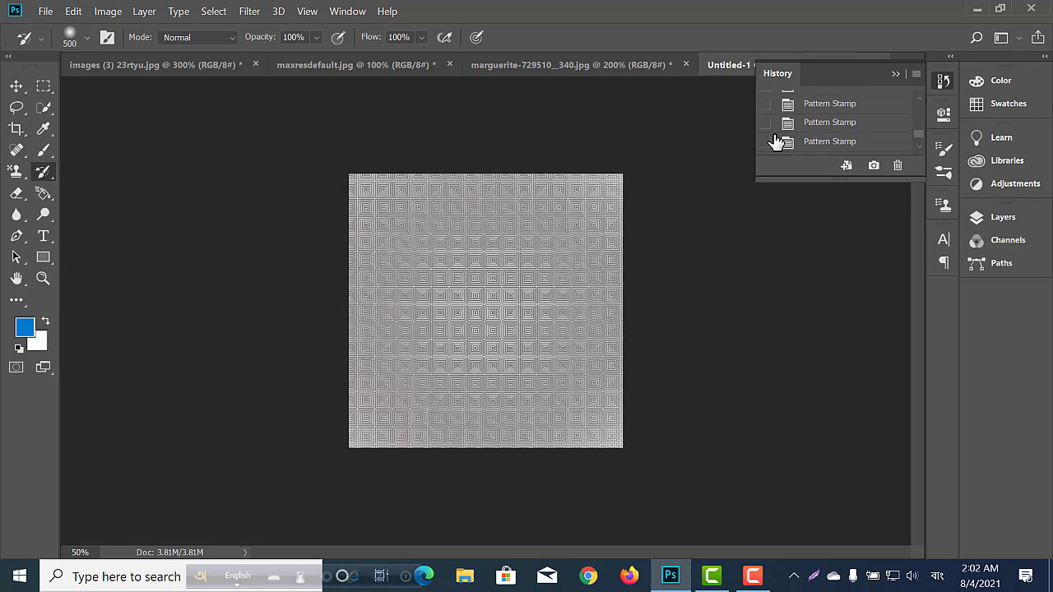
pyautogui.click(767, 125)
pyautogui.click(768, 126)
pyautogui.click(768, 104)
pyautogui.click(795, 102)
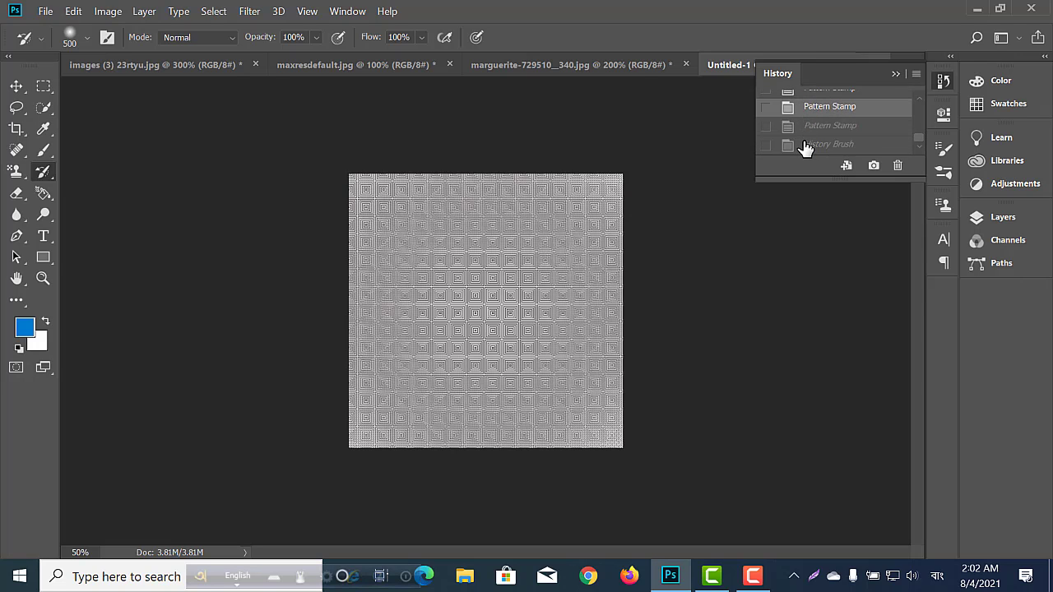
# Step back through the Pattern Stamp history states to the yellow flower canvas with only a partial dotted border.
pyautogui.click(805, 146)
pyautogui.click(802, 128)
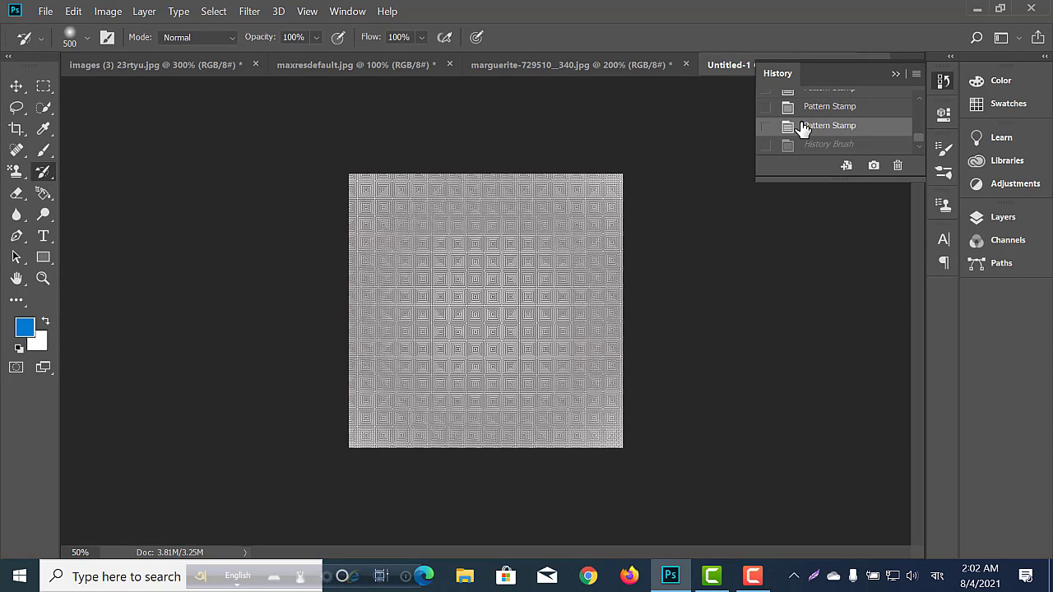
pyautogui.click(798, 112)
pyautogui.scroll(1, 797, 116)
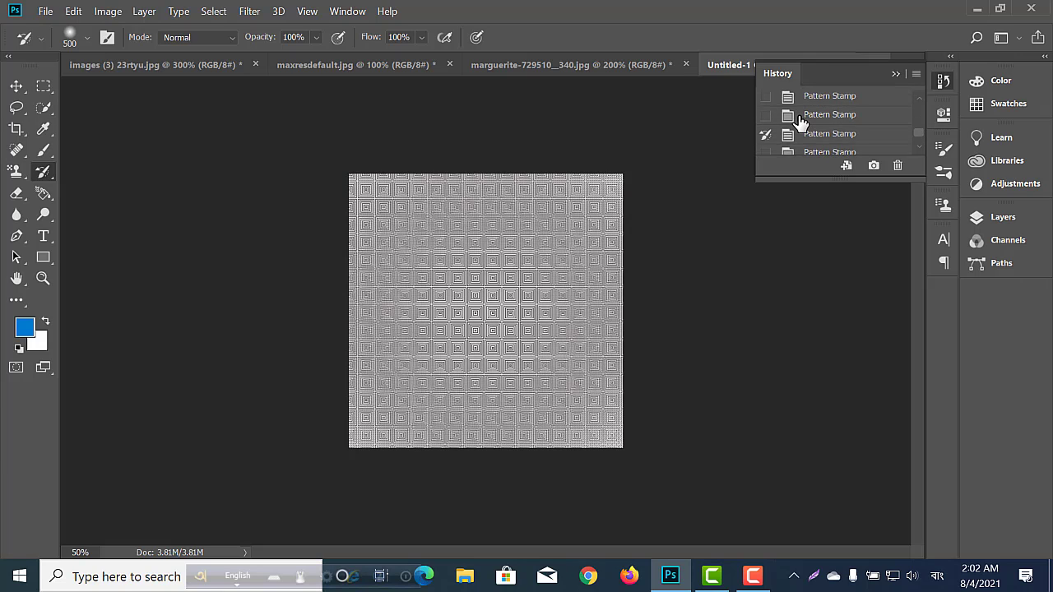
pyautogui.click(799, 115)
pyautogui.click(794, 99)
pyautogui.scroll(1, 795, 98)
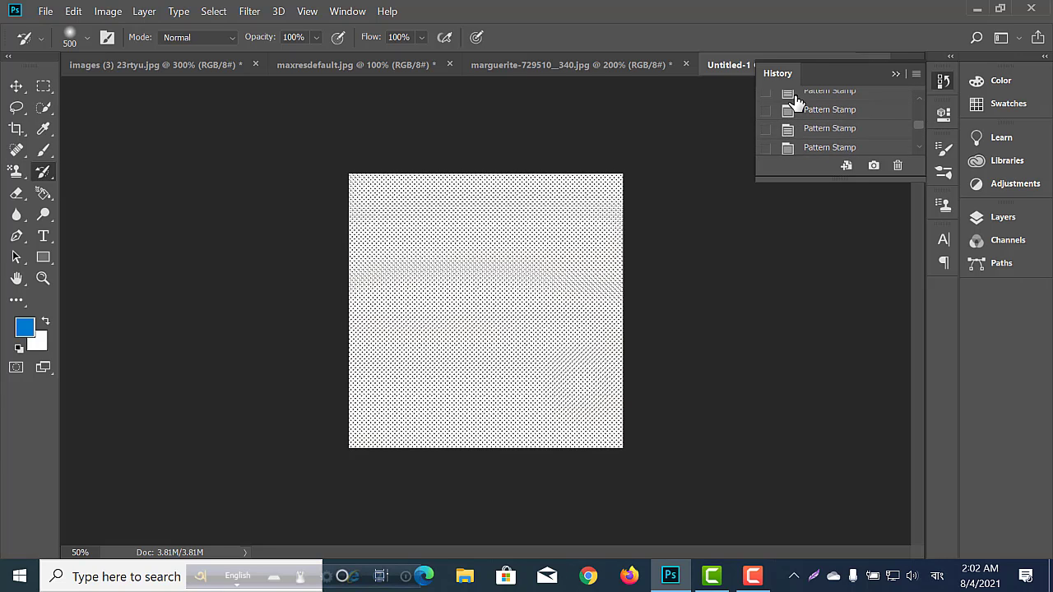
pyautogui.click(795, 98)
pyautogui.click(799, 132)
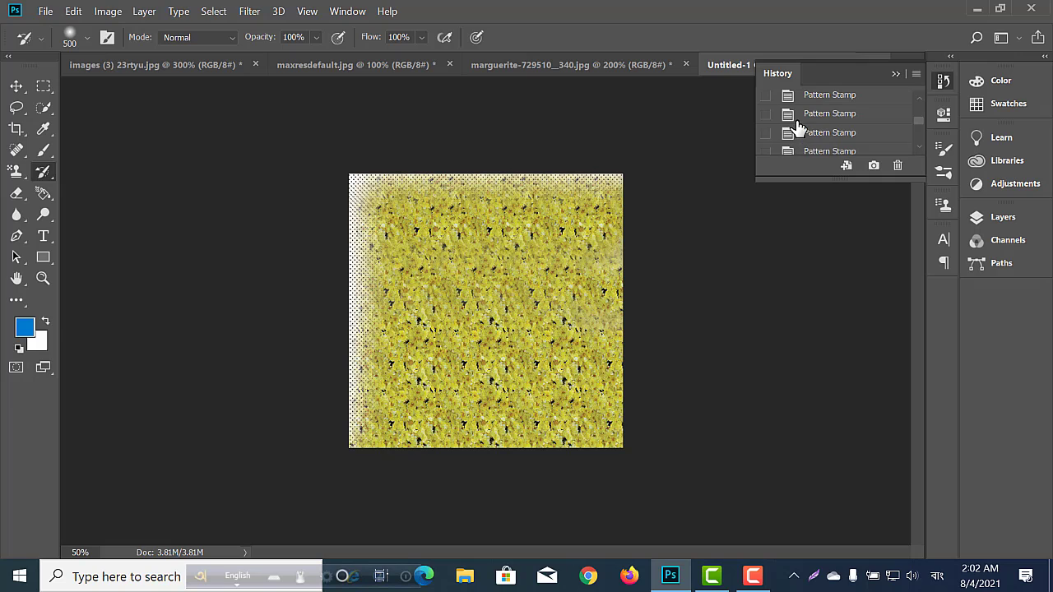
# Step back through the remaining Pattern Stamp history states to Untitled-1's initial blank snapshot.
pyautogui.click(796, 116)
pyautogui.click(796, 98)
pyautogui.scroll(4, 795, 99)
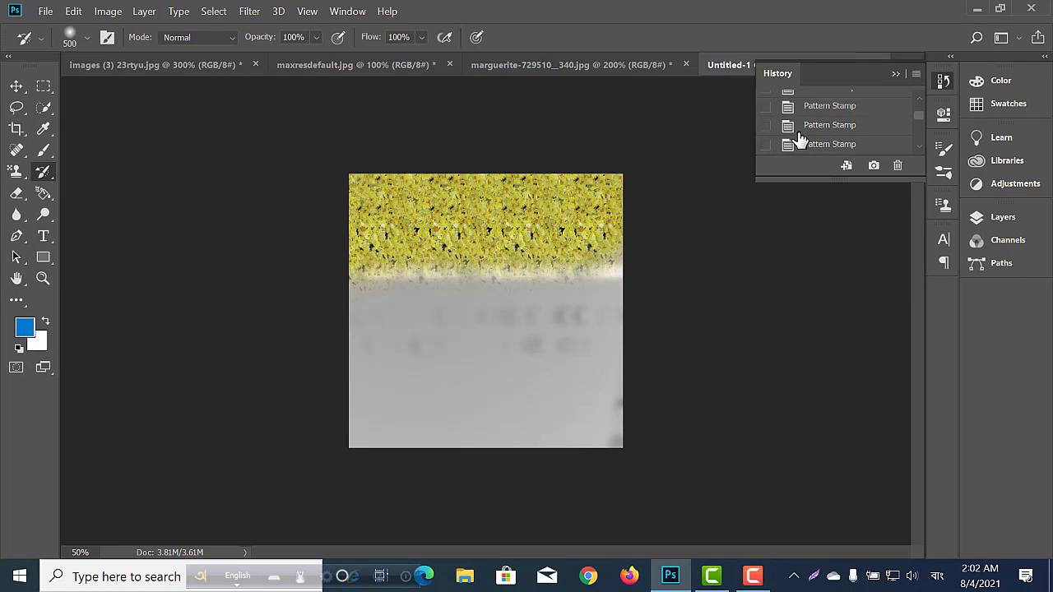
pyautogui.click(795, 116)
pyautogui.click(795, 104)
pyautogui.scroll(2, 805, 136)
pyautogui.click(802, 121)
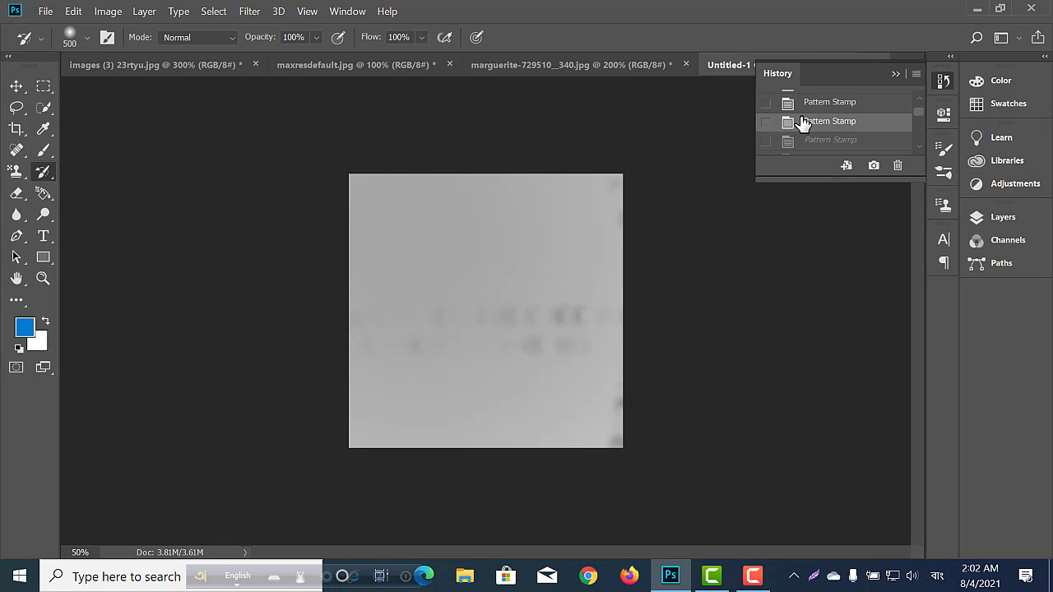
pyautogui.click(804, 104)
pyautogui.scroll(3, 798, 112)
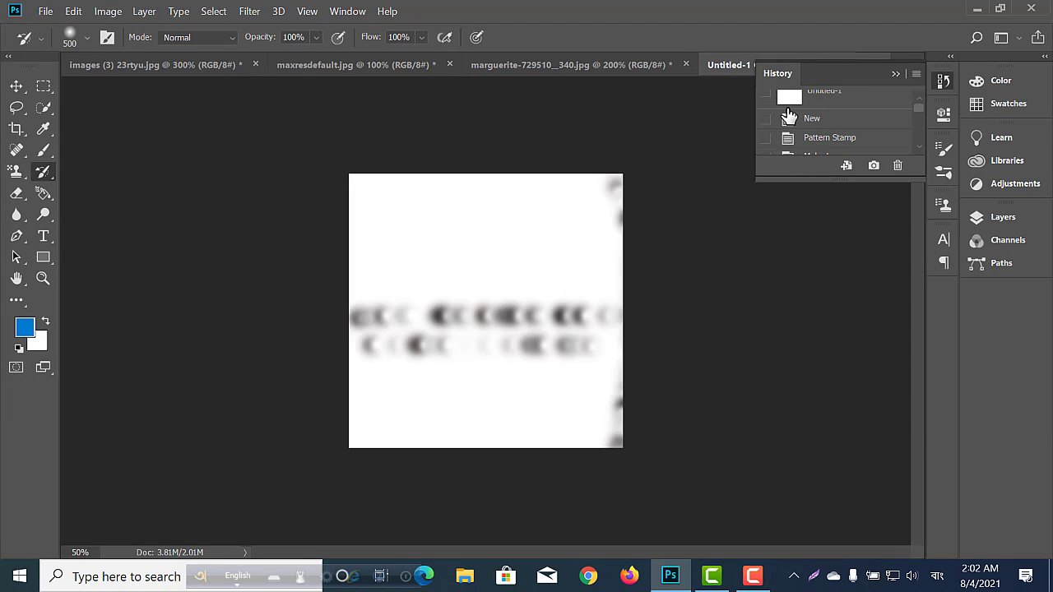
pyautogui.scroll(2, 786, 103)
pyautogui.click(782, 109)
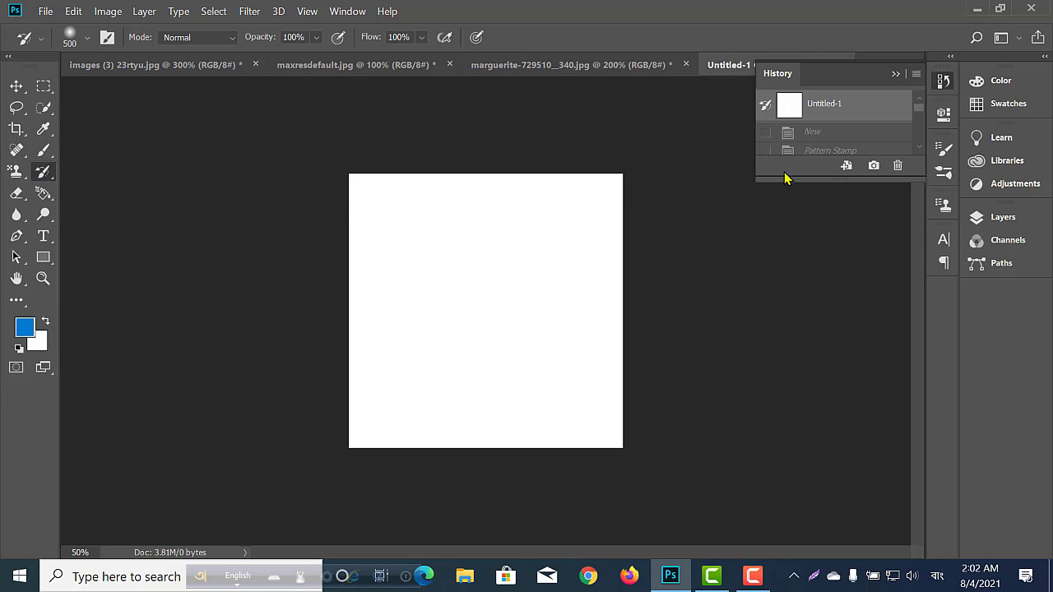
# Step forward through the history to the Pattern Stamp state with a grey canvas and one white dotted stroke across its upper part.
pyautogui.click(800, 136)
pyautogui.scroll(-2, 804, 150)
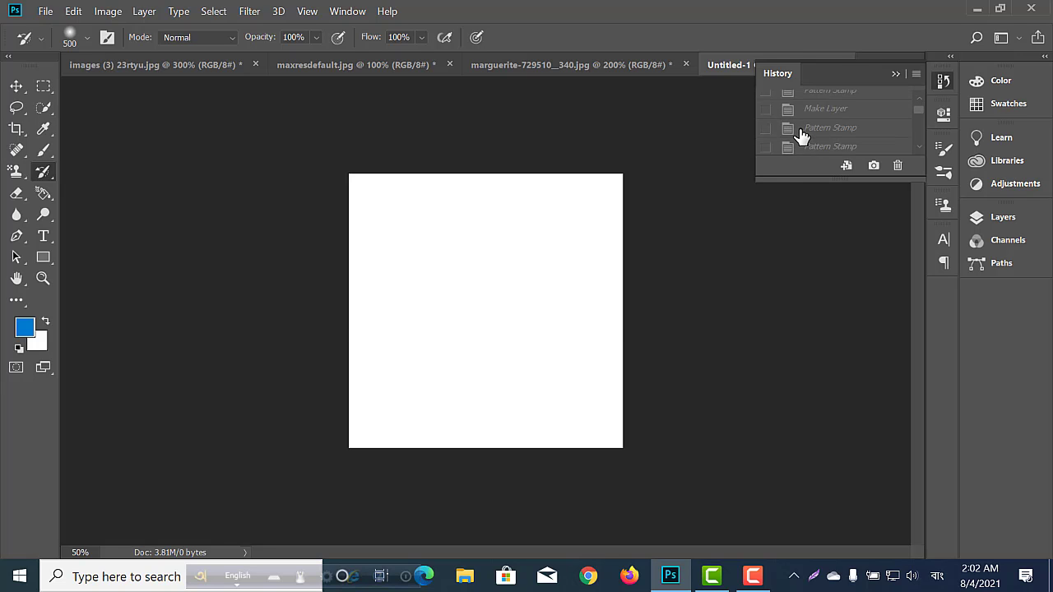
pyautogui.click(801, 130)
pyautogui.scroll(-2, 804, 146)
pyautogui.click(800, 130)
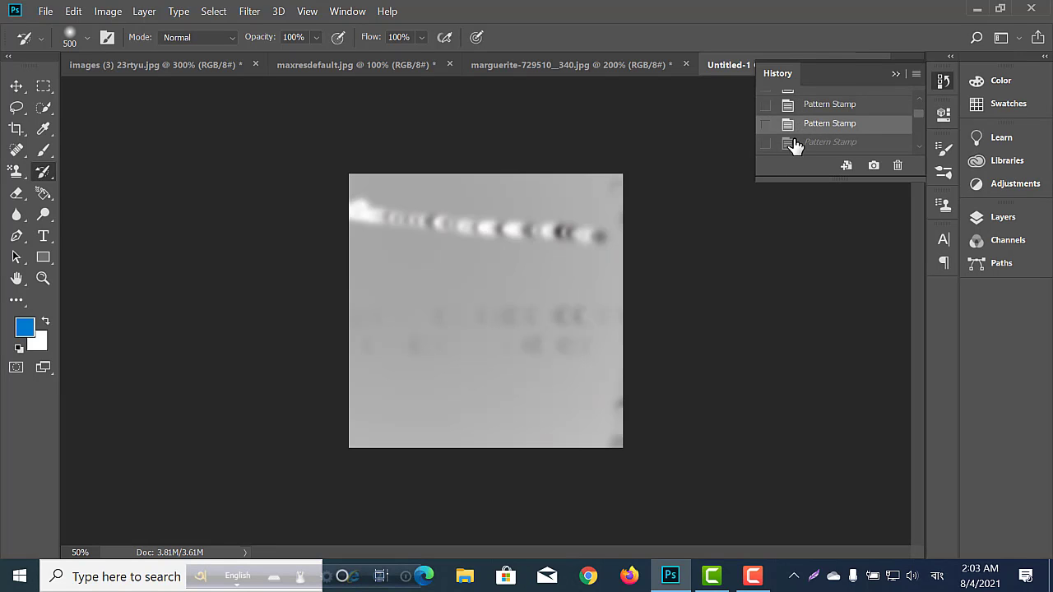
pyautogui.scroll(-2, 795, 148)
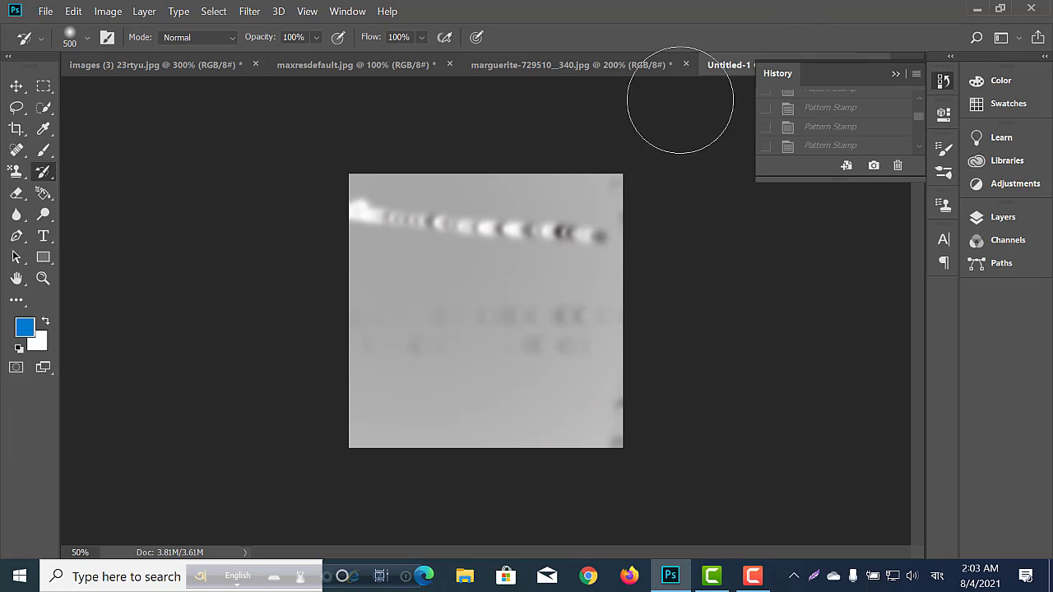
# Paint a stroke down the left part of the Untitled-1 canvas with a size 175 Art History Brush in Tight Short style.
pyautogui.click(41, 172)
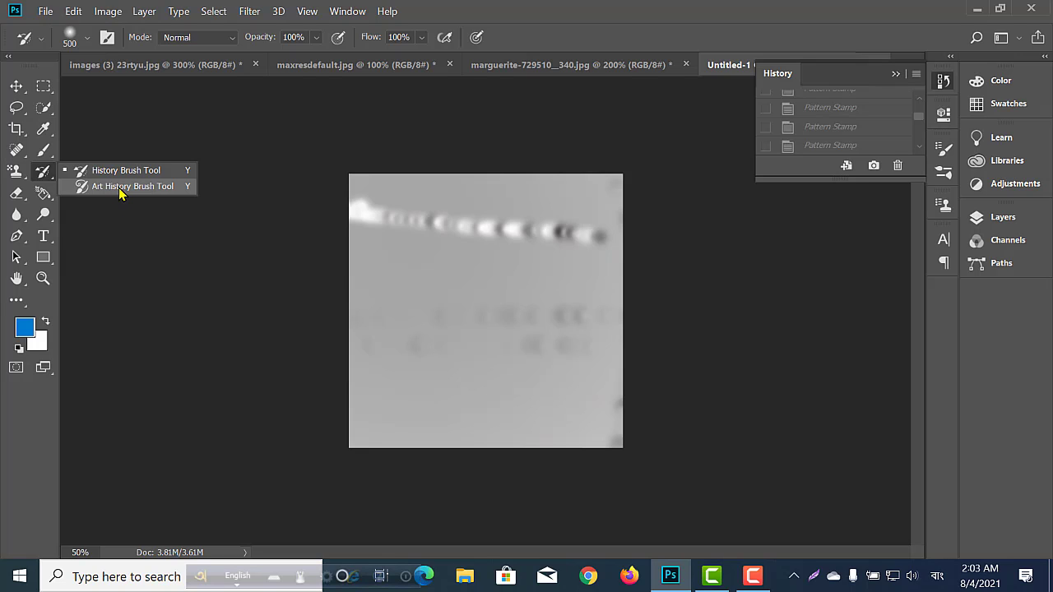
pyautogui.click(120, 187)
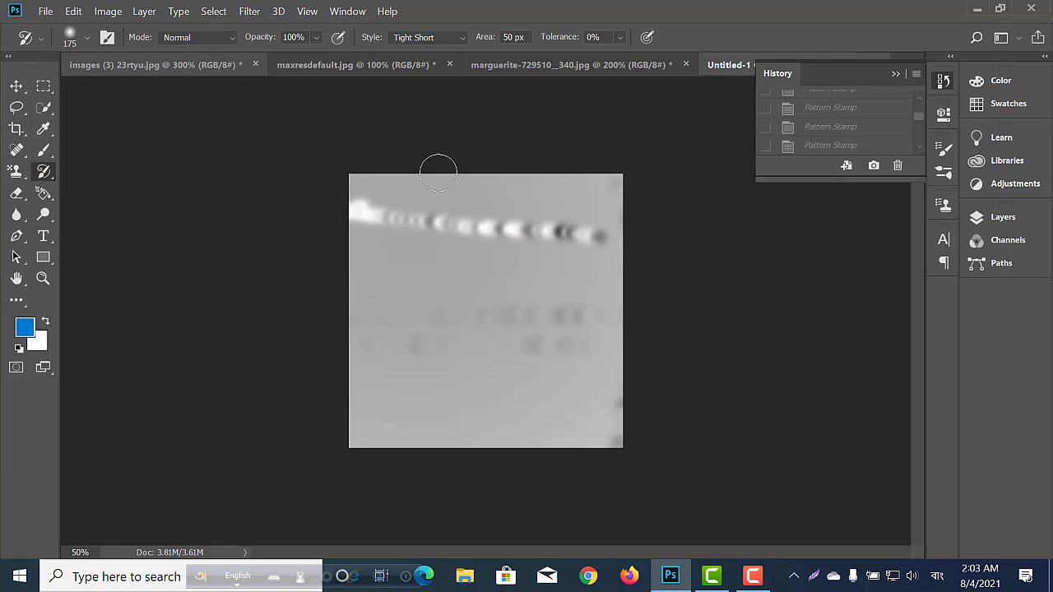
pyautogui.moveTo(353, 212)
pyautogui.mouseDown()
pyautogui.moveTo(401, 201)
pyautogui.moveTo(644, 219)
pyautogui.moveTo(361, 191)
pyautogui.moveTo(337, 202)
pyautogui.moveTo(651, 259)
pyautogui.moveTo(248, 245)
pyautogui.moveTo(483, 252)
pyautogui.moveTo(289, 305)
pyautogui.moveTo(626, 339)
pyautogui.moveTo(352, 358)
pyautogui.moveTo(511, 351)
pyautogui.moveTo(375, 315)
pyautogui.moveTo(581, 291)
pyautogui.moveTo(390, 323)
pyautogui.moveTo(571, 307)
pyautogui.moveTo(349, 362)
pyautogui.moveTo(527, 414)
pyautogui.moveTo(545, 430)
pyautogui.moveTo(371, 414)
pyautogui.moveTo(595, 435)
pyautogui.moveTo(402, 358)
pyautogui.moveTo(413, 426)
pyautogui.moveTo(483, 367)
pyautogui.moveTo(505, 445)
pyautogui.moveTo(294, 486)
pyautogui.moveTo(453, 447)
pyautogui.moveTo(503, 290)
pyautogui.moveTo(609, 243)
pyautogui.moveTo(620, 194)
pyautogui.moveTo(353, 176)
pyautogui.moveTo(457, 150)
pyautogui.moveTo(557, 221)
pyautogui.moveTo(601, 447)
pyautogui.moveTo(395, 427)
pyautogui.mouseUp()
# Switch to maxresdefault.jpg and paint over both dahlias with the size 175 Art History Brush to blur them.
pyautogui.click(318, 64)
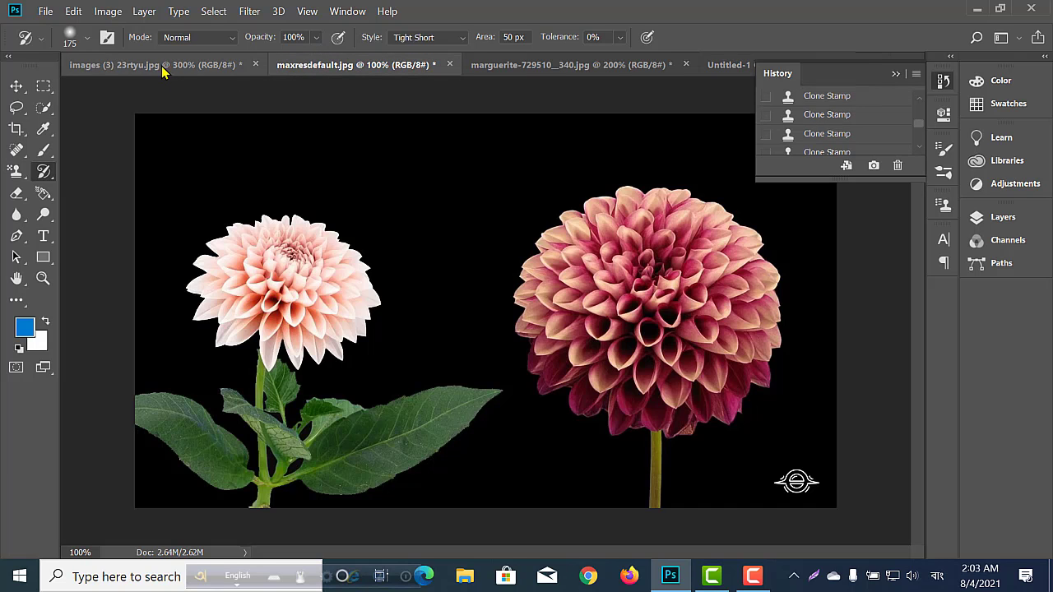
pyautogui.moveTo(329, 252)
pyautogui.mouseDown()
pyautogui.moveTo(231, 294)
pyautogui.moveTo(387, 264)
pyautogui.moveTo(301, 313)
pyautogui.moveTo(280, 264)
pyautogui.moveTo(177, 156)
pyautogui.moveTo(370, 329)
pyautogui.moveTo(280, 428)
pyautogui.mouseUp()
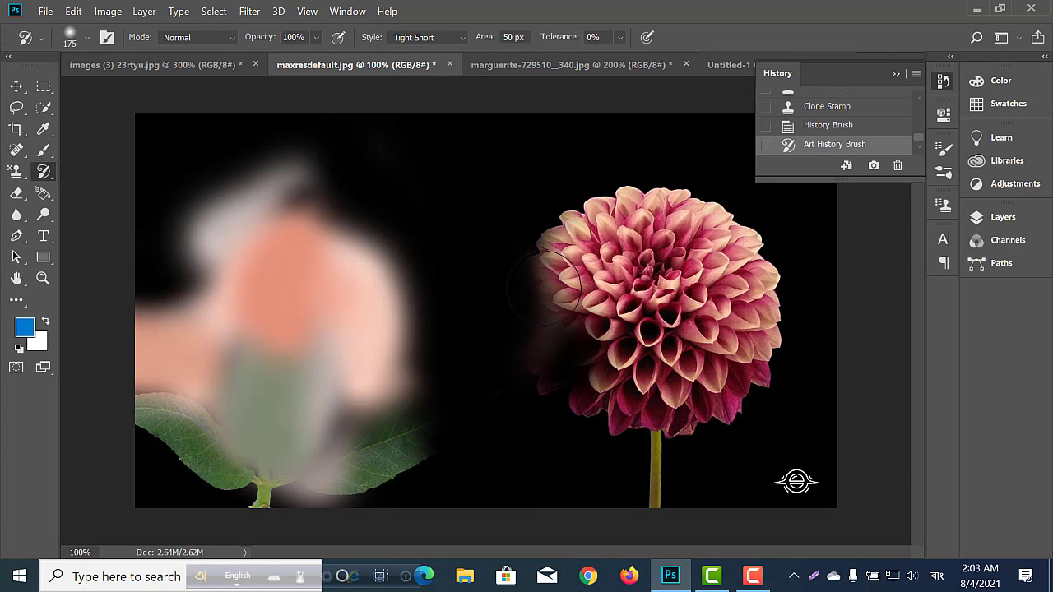
pyautogui.moveTo(579, 276)
pyautogui.mouseDown()
pyautogui.moveTo(623, 301)
pyautogui.moveTo(681, 273)
pyautogui.moveTo(717, 299)
pyautogui.moveTo(670, 365)
pyautogui.moveTo(729, 376)
pyautogui.moveTo(753, 363)
pyautogui.moveTo(655, 202)
pyautogui.moveTo(667, 184)
pyautogui.moveTo(680, 270)
pyautogui.moveTo(718, 385)
pyautogui.moveTo(606, 404)
pyautogui.moveTo(536, 219)
pyautogui.moveTo(672, 160)
pyautogui.moveTo(539, 325)
pyautogui.moveTo(507, 207)
pyautogui.mouseUp()
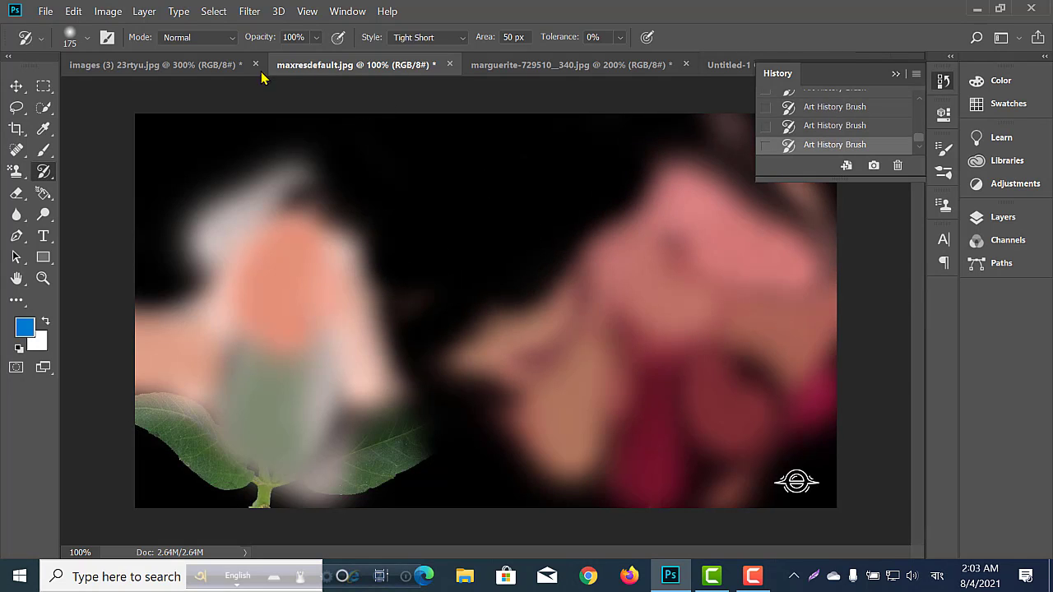
# Switch to images (3) 23rtyu.jpg and blur the pink flowers and sky with the Art History Brush at sizes 70 and 50.
pyautogui.click(188, 64)
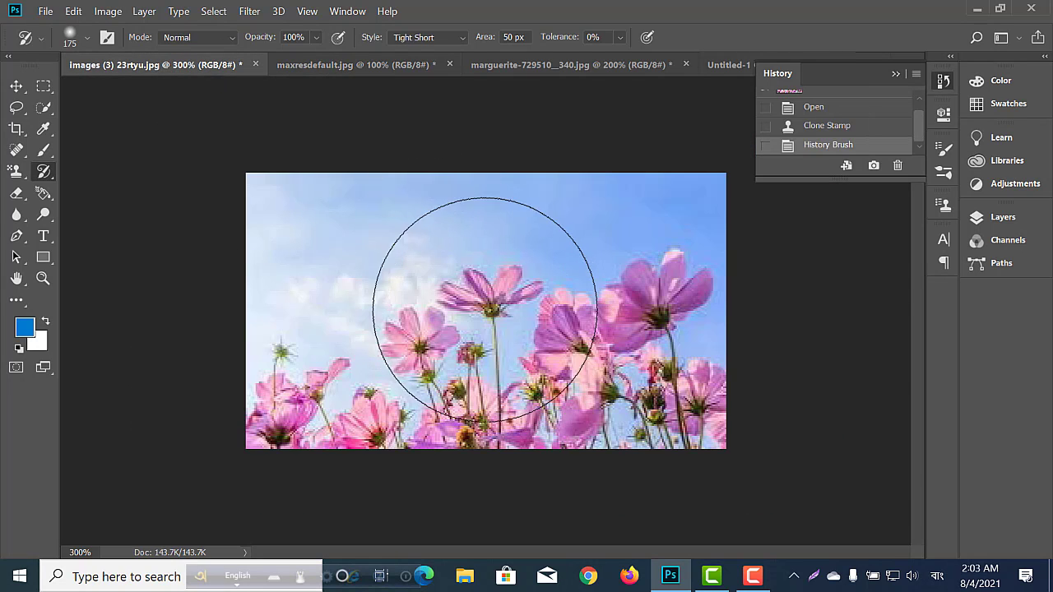
pyautogui.press('[')
pyautogui.press('[')
pyautogui.press('[')
pyautogui.press('[')
pyautogui.press('[')
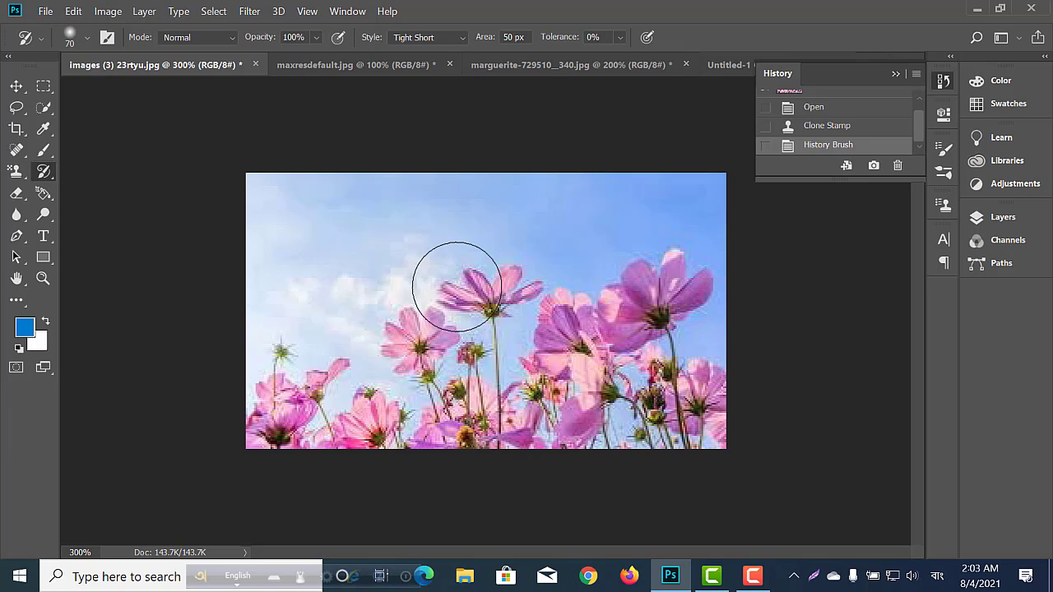
pyautogui.moveTo(457, 287)
pyautogui.mouseDown()
pyautogui.moveTo(449, 298)
pyautogui.moveTo(581, 257)
pyautogui.mouseUp()
pyautogui.press('[')
pyautogui.press('[')
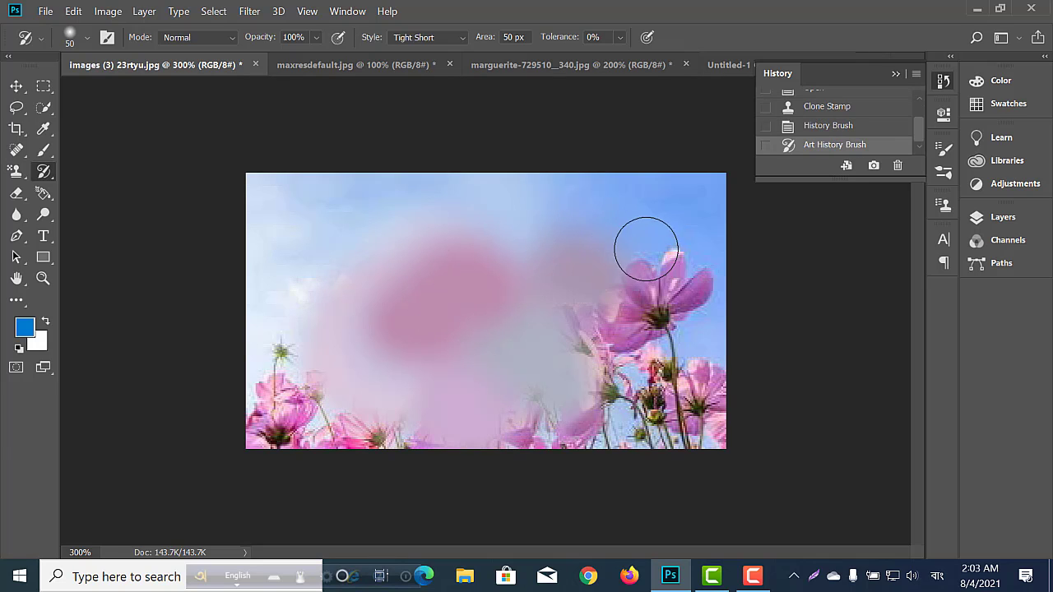
pyautogui.moveTo(649, 244)
pyautogui.mouseDown()
pyautogui.moveTo(638, 317)
pyautogui.moveTo(643, 306)
pyautogui.moveTo(603, 364)
pyautogui.moveTo(460, 343)
pyautogui.moveTo(259, 388)
pyautogui.moveTo(269, 302)
pyautogui.moveTo(322, 196)
pyautogui.moveTo(520, 198)
pyautogui.moveTo(594, 235)
pyautogui.moveTo(391, 429)
pyautogui.moveTo(762, 402)
pyautogui.moveTo(316, 332)
pyautogui.moveTo(700, 304)
pyautogui.moveTo(466, 307)
pyautogui.moveTo(388, 325)
pyautogui.moveTo(776, 299)
pyautogui.moveTo(680, 274)
pyautogui.moveTo(529, 290)
pyautogui.moveTo(410, 323)
pyautogui.moveTo(682, 386)
pyautogui.moveTo(545, 336)
pyautogui.moveTo(473, 388)
pyautogui.moveTo(572, 351)
pyautogui.moveTo(561, 305)
pyautogui.moveTo(481, 333)
pyautogui.moveTo(583, 385)
pyautogui.moveTo(483, 352)
pyautogui.moveTo(206, 333)
pyautogui.moveTo(525, 315)
pyautogui.moveTo(649, 254)
pyautogui.moveTo(559, 320)
pyautogui.mouseUp()
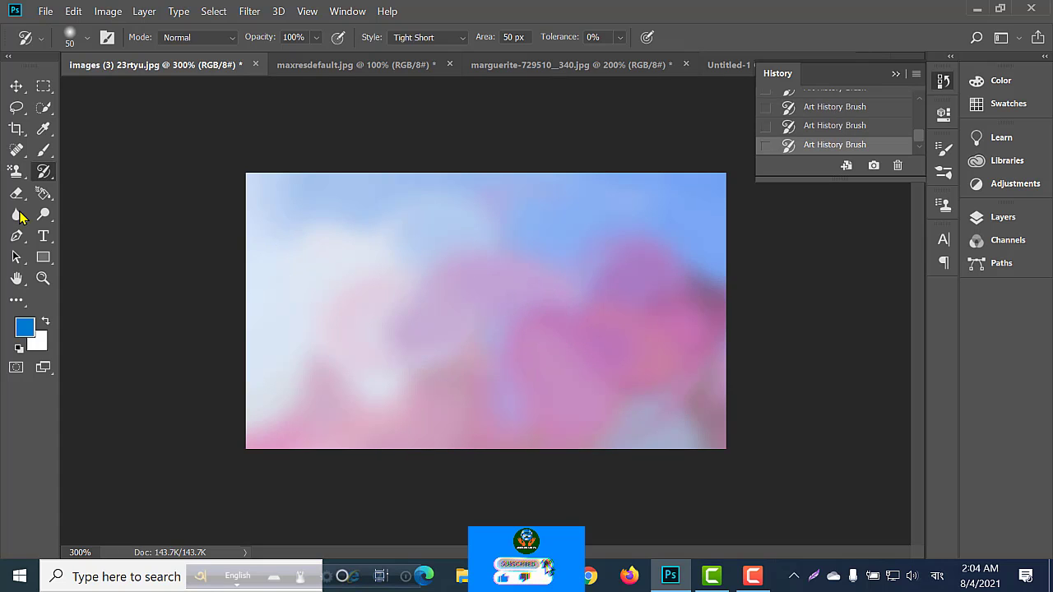
# Open the image a-beautiful-young-girl-posing-with-a-white-background from Downloads.
pyautogui.click(42, 12)
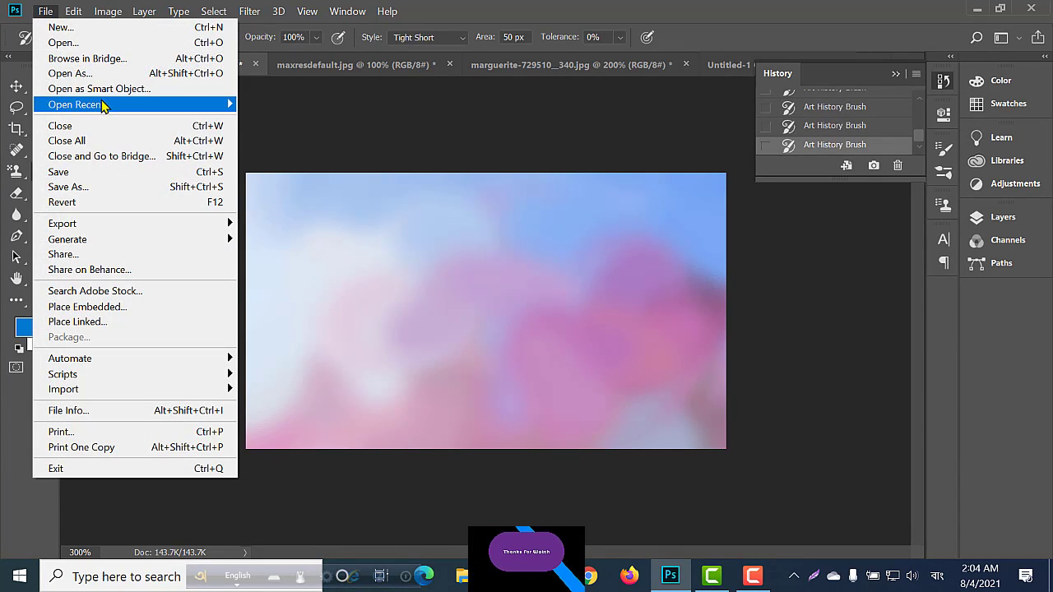
pyautogui.click(84, 48)
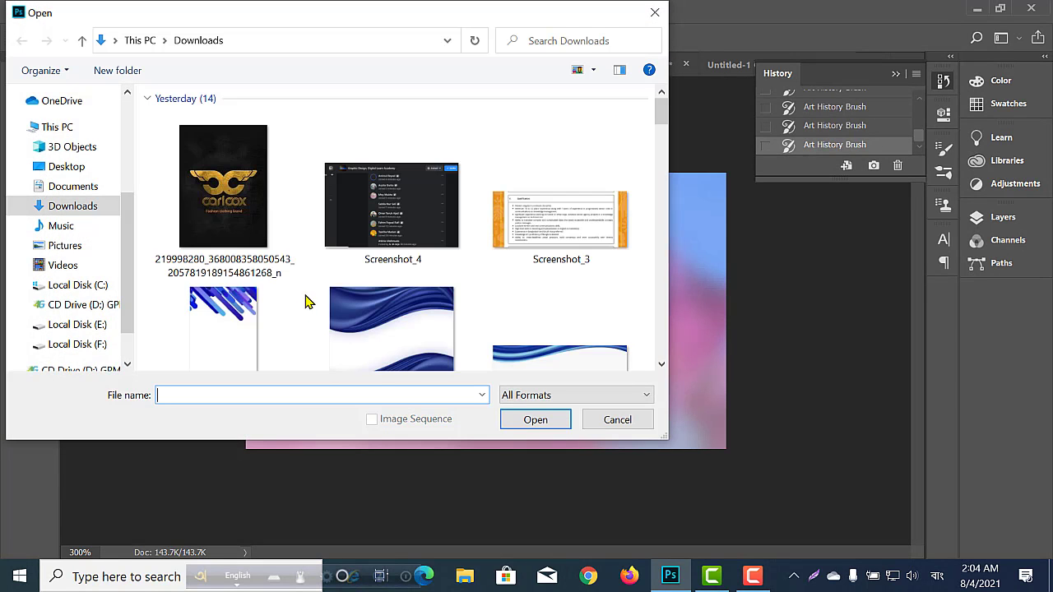
pyautogui.scroll(-3, 313, 292)
pyautogui.scroll(-10, 322, 285)
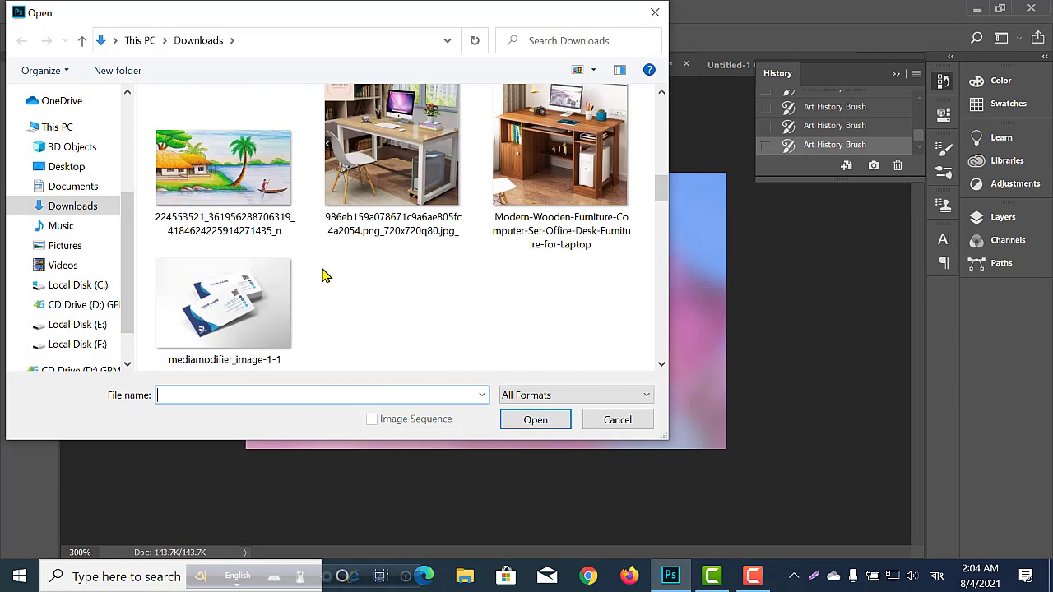
pyautogui.click(391, 302)
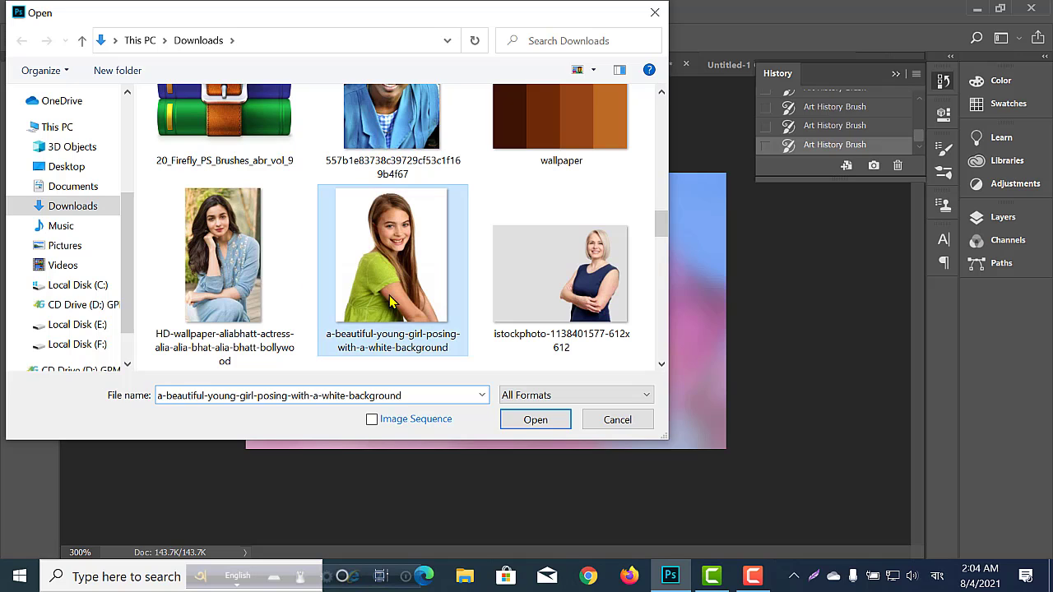
pyautogui.click(535, 421)
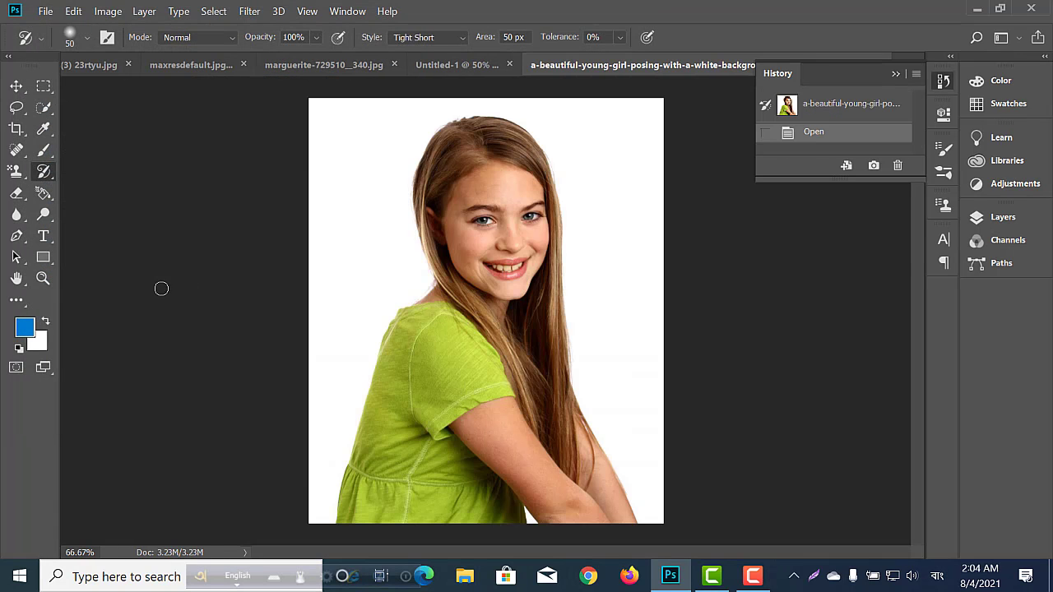
# Smudge the girl's face and green sleeve with a size 50 Art History Brush in Tight Short style.
pyautogui.rightClick(47, 183)
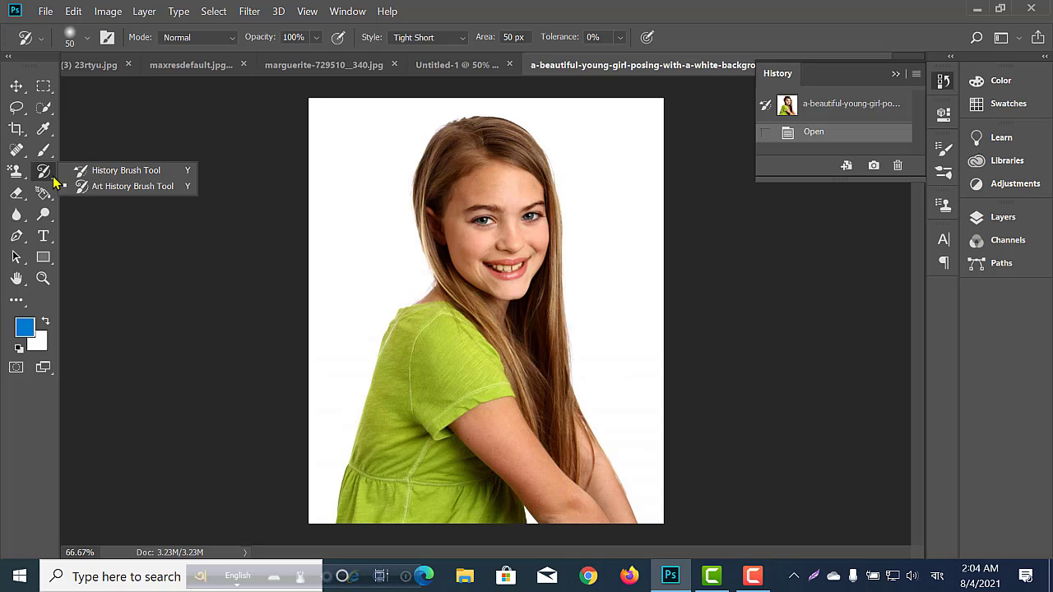
pyautogui.click(104, 188)
pyautogui.moveTo(502, 263)
pyautogui.mouseDown()
pyautogui.moveTo(493, 276)
pyautogui.moveTo(535, 262)
pyautogui.mouseUp()
pyautogui.moveTo(530, 210)
pyautogui.mouseDown()
pyautogui.moveTo(516, 226)
pyautogui.moveTo(477, 223)
pyautogui.mouseUp()
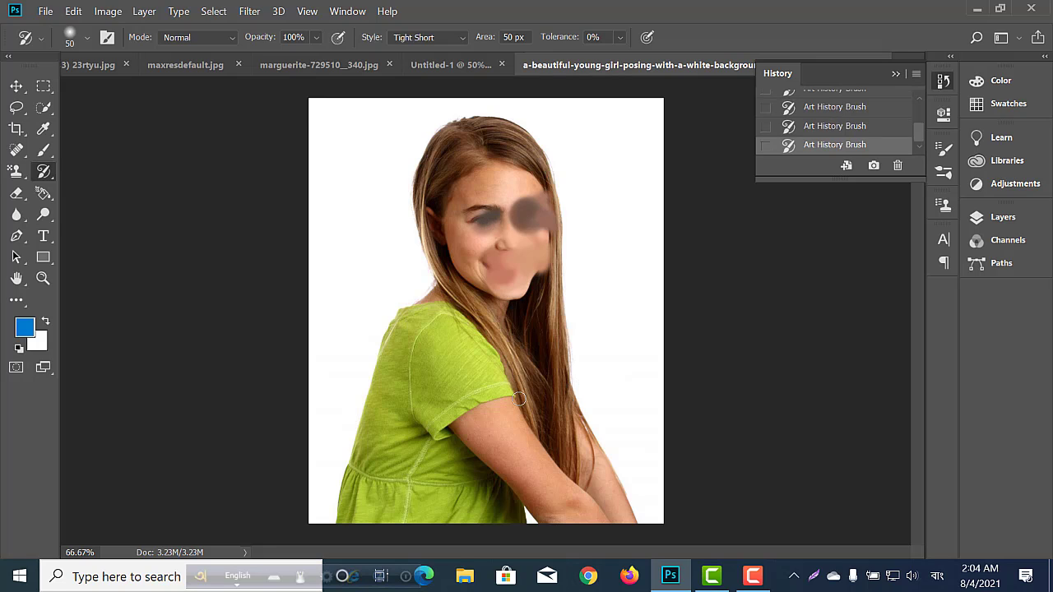
pyautogui.click(505, 433)
pyautogui.moveTo(468, 391)
pyautogui.mouseDown()
pyautogui.moveTo(465, 367)
pyautogui.moveTo(446, 352)
pyautogui.moveTo(443, 418)
pyautogui.moveTo(507, 412)
pyautogui.moveTo(479, 365)
pyautogui.moveTo(430, 404)
pyautogui.moveTo(434, 423)
pyautogui.moveTo(505, 437)
pyautogui.mouseUp()
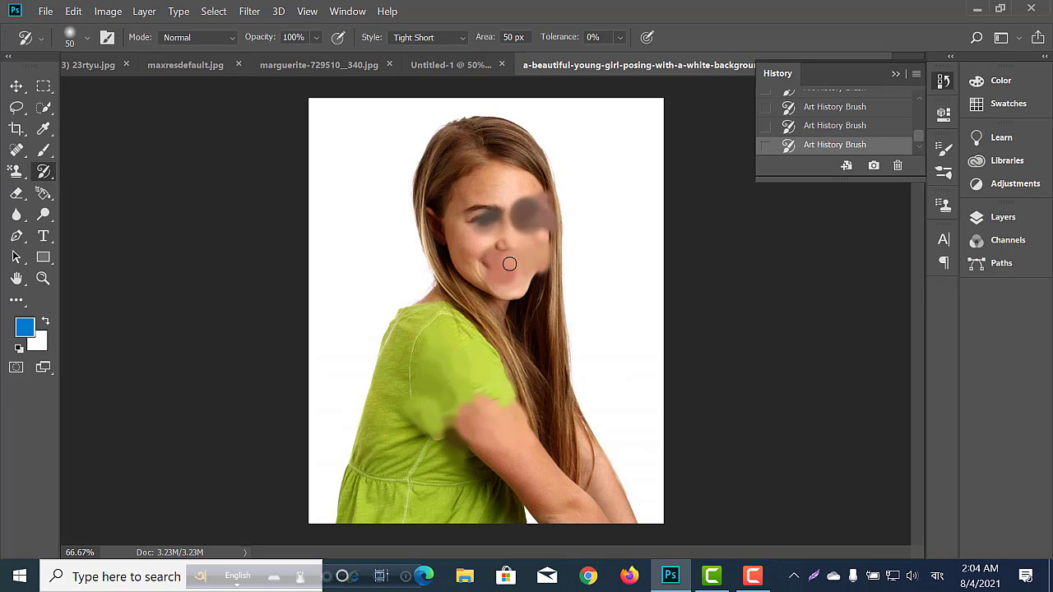
pyautogui.moveTo(541, 245)
pyautogui.mouseDown()
pyautogui.moveTo(567, 238)
pyautogui.moveTo(568, 226)
pyautogui.mouseUp()
pyautogui.moveTo(492, 247)
pyautogui.mouseDown()
pyautogui.moveTo(447, 242)
pyautogui.moveTo(466, 256)
pyautogui.moveTo(499, 244)
pyautogui.moveTo(529, 179)
pyautogui.moveTo(495, 208)
pyautogui.moveTo(474, 201)
pyautogui.moveTo(456, 232)
pyautogui.moveTo(503, 174)
pyautogui.moveTo(503, 251)
pyautogui.moveTo(476, 253)
pyautogui.moveTo(481, 223)
pyautogui.moveTo(512, 230)
pyautogui.moveTo(520, 277)
pyautogui.moveTo(507, 283)
pyautogui.moveTo(452, 236)
pyautogui.moveTo(475, 258)
pyautogui.moveTo(487, 230)
pyautogui.moveTo(508, 267)
pyautogui.moveTo(506, 201)
pyautogui.moveTo(526, 248)
pyautogui.moveTo(501, 204)
pyautogui.moveTo(533, 209)
pyautogui.moveTo(456, 189)
pyautogui.moveTo(505, 174)
pyautogui.moveTo(478, 211)
pyautogui.moveTo(490, 181)
pyautogui.moveTo(512, 286)
pyautogui.moveTo(500, 260)
pyautogui.moveTo(522, 278)
pyautogui.moveTo(551, 208)
pyautogui.moveTo(538, 237)
pyautogui.moveTo(494, 180)
pyautogui.moveTo(504, 251)
pyautogui.mouseUp()
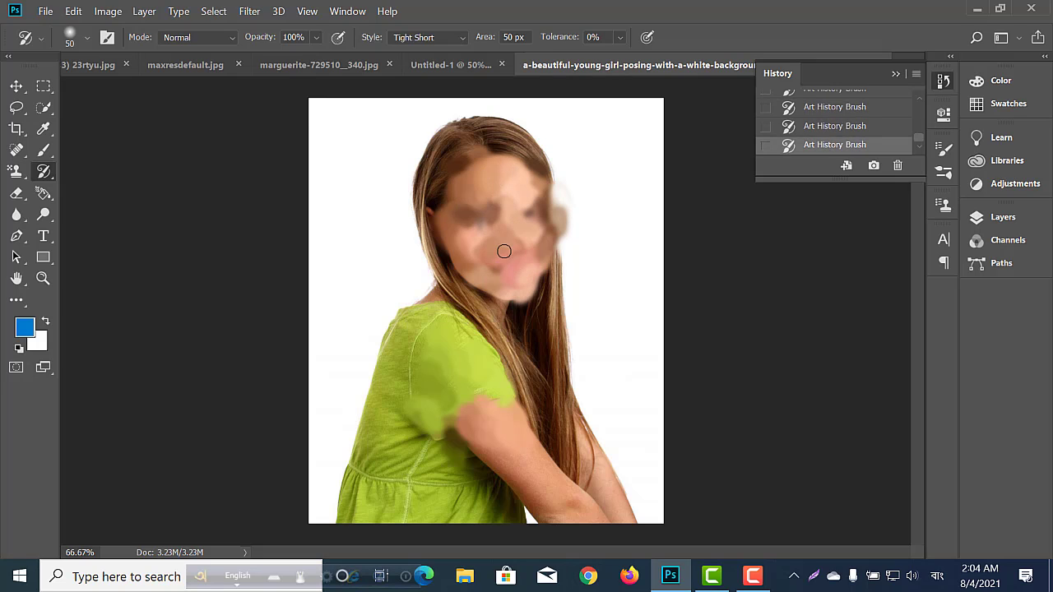
pyautogui.rightClick(46, 175)
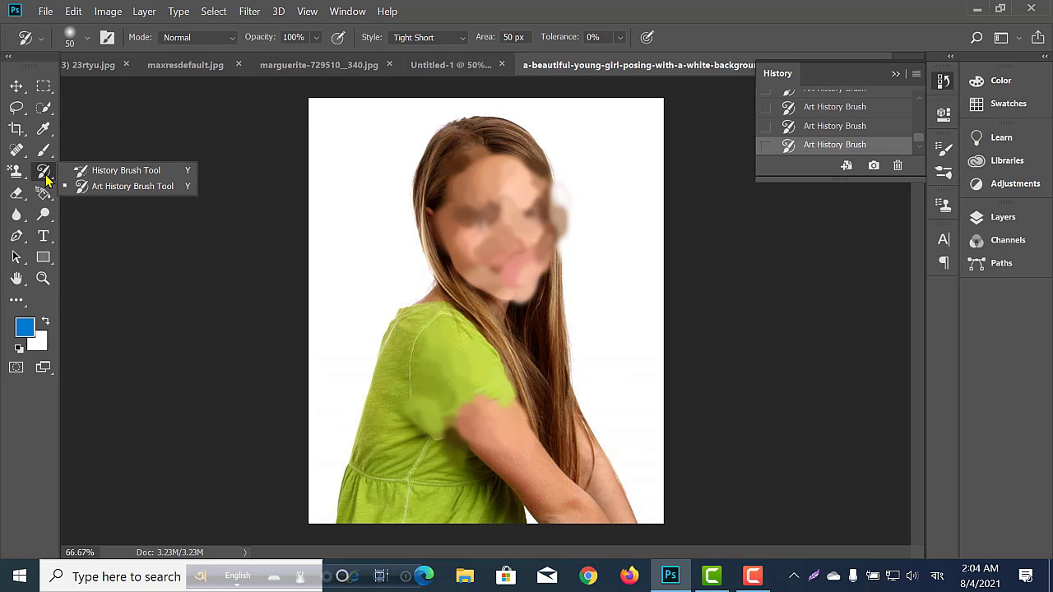
pyautogui.click(46, 175)
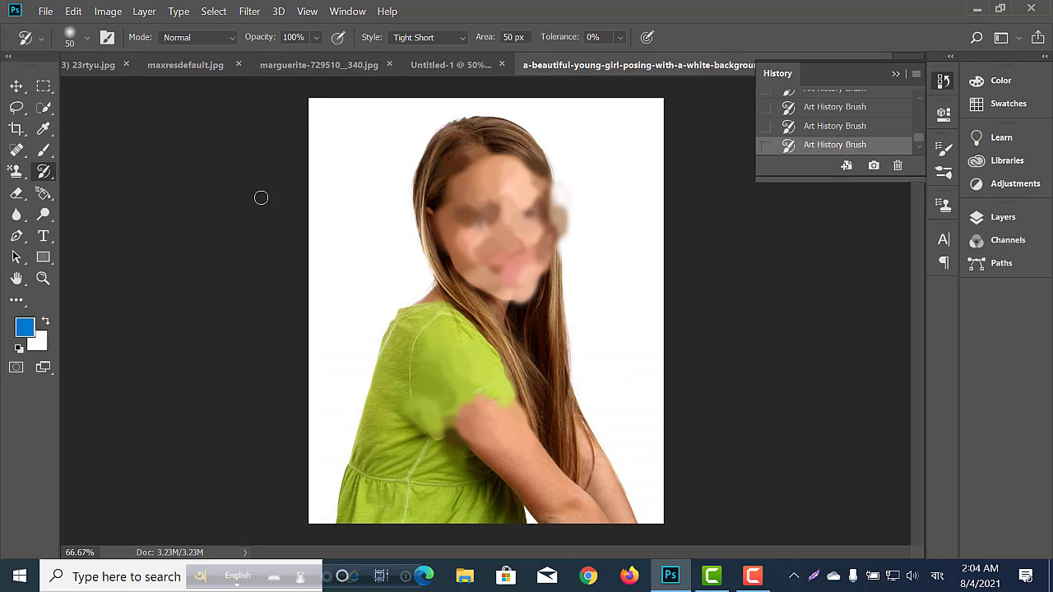
pyautogui.rightClick(44, 172)
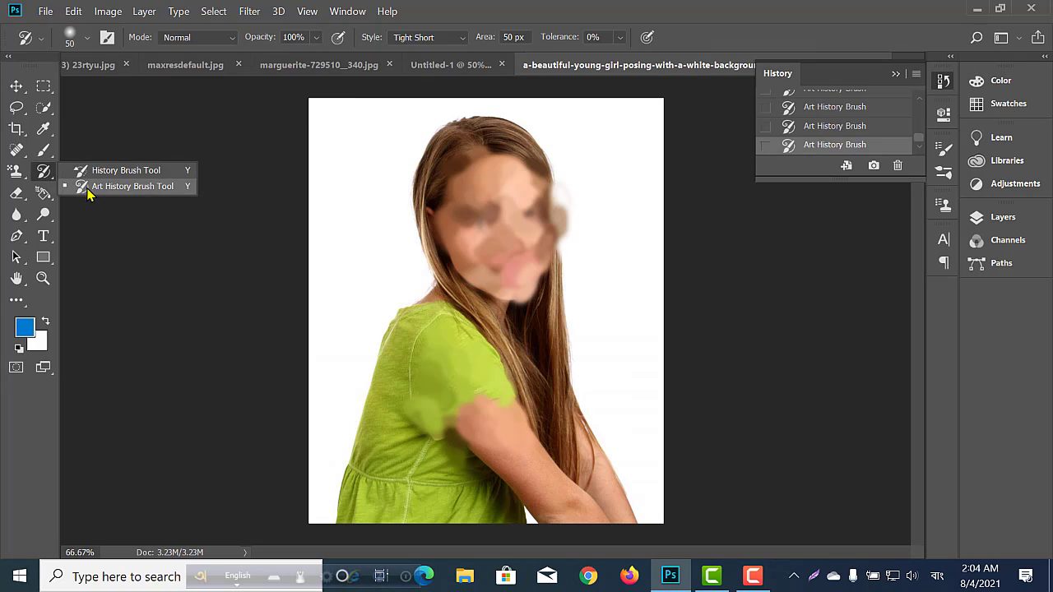
pyautogui.click(88, 189)
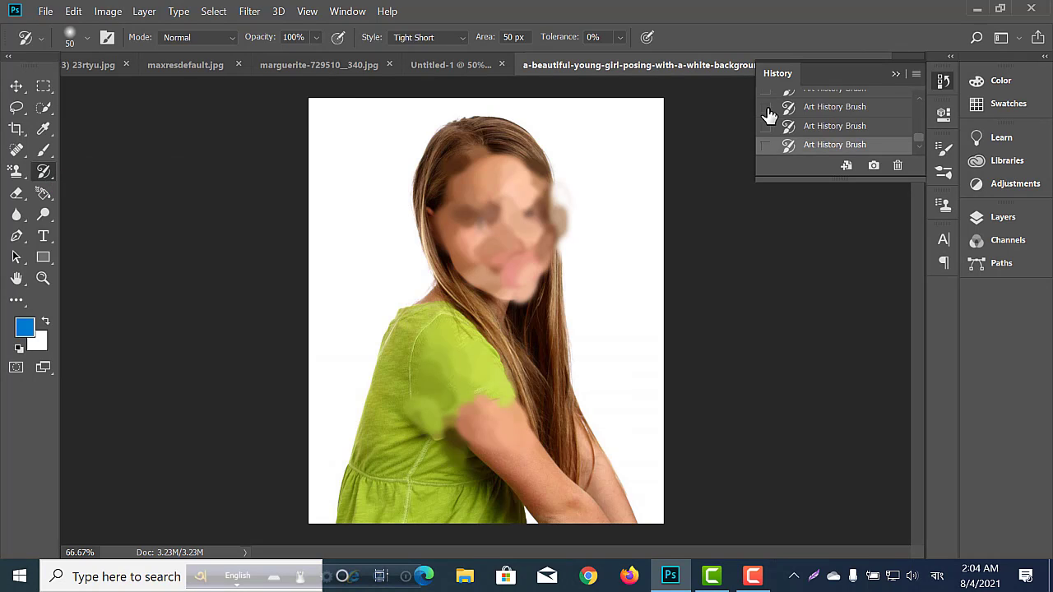
# Collapse the history list, review the Clone Stamp and Pattern Stamp tools, and reselect the Art History Brush.
pyautogui.click(896, 74)
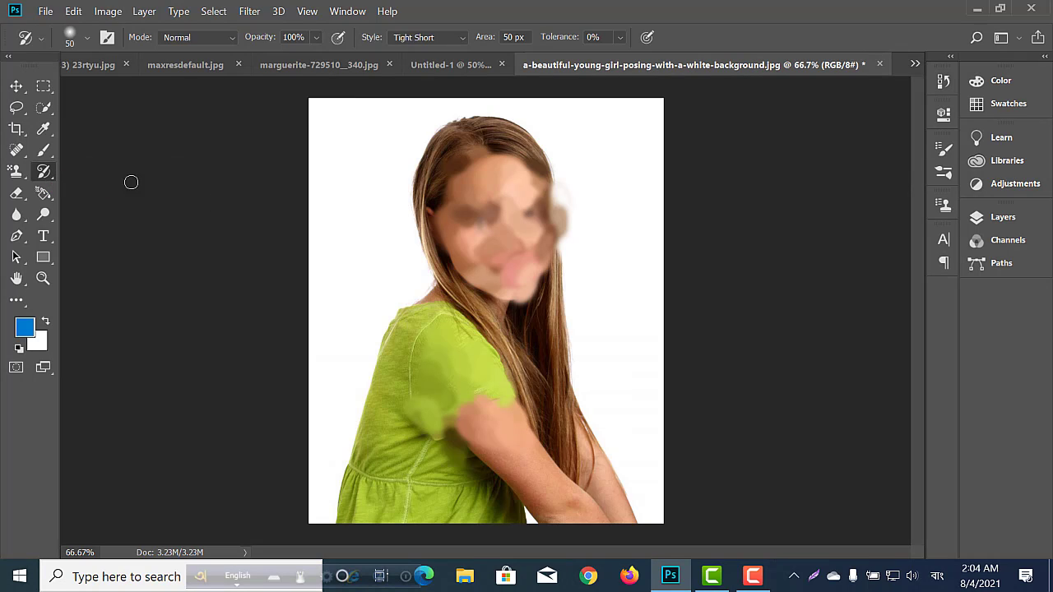
pyautogui.click(12, 175)
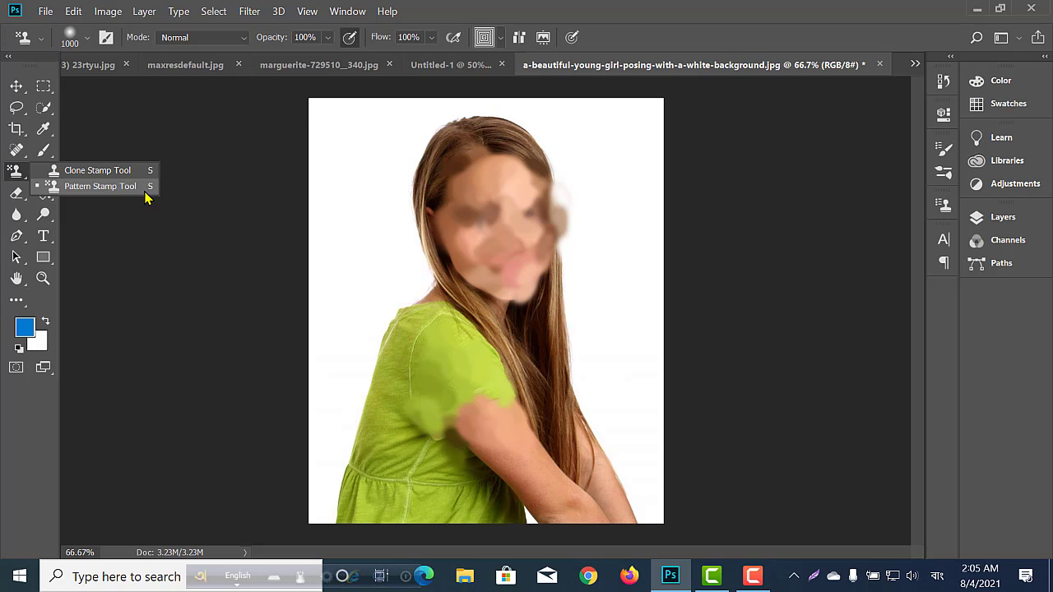
pyautogui.click(43, 170)
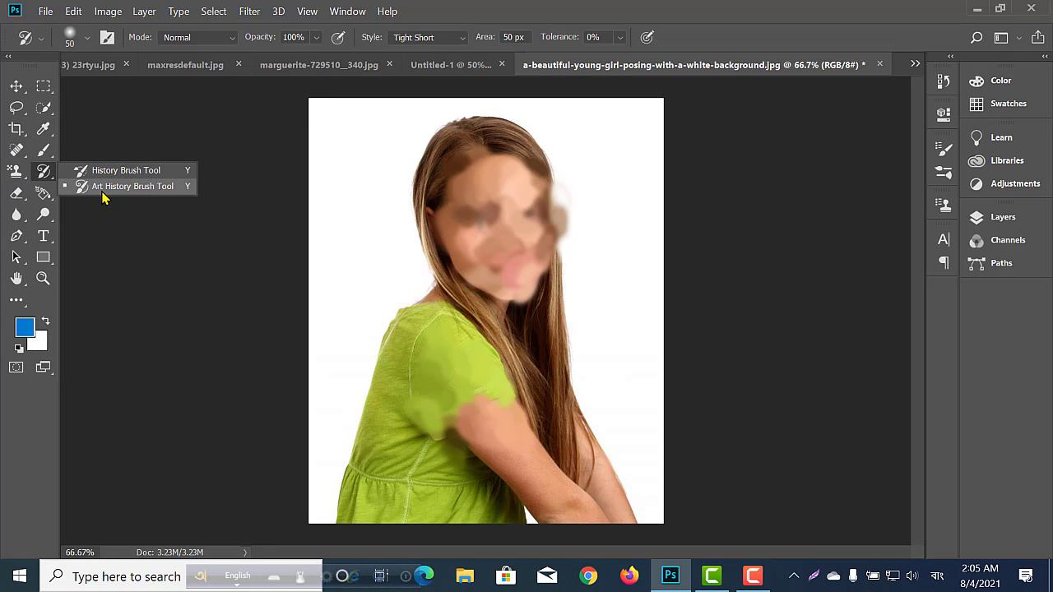
pyautogui.click(103, 191)
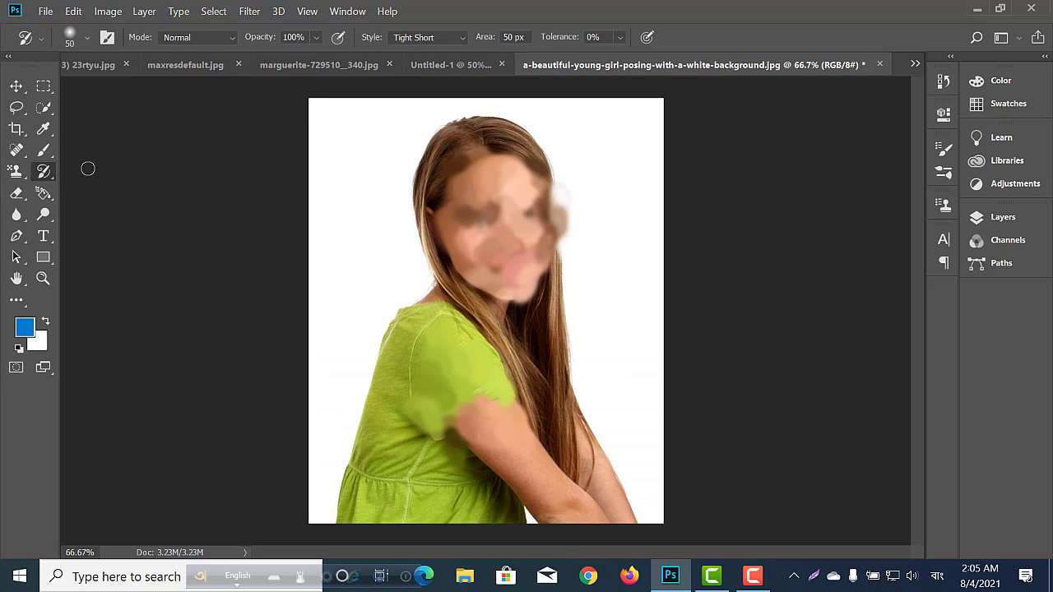